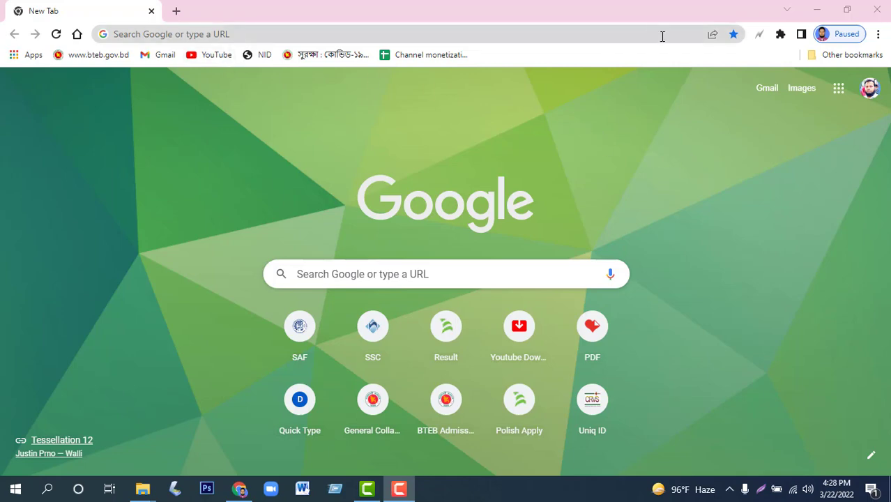
Search Google for 'banbeis gov bd' to reach the BANBEIS website.
click(225, 31)
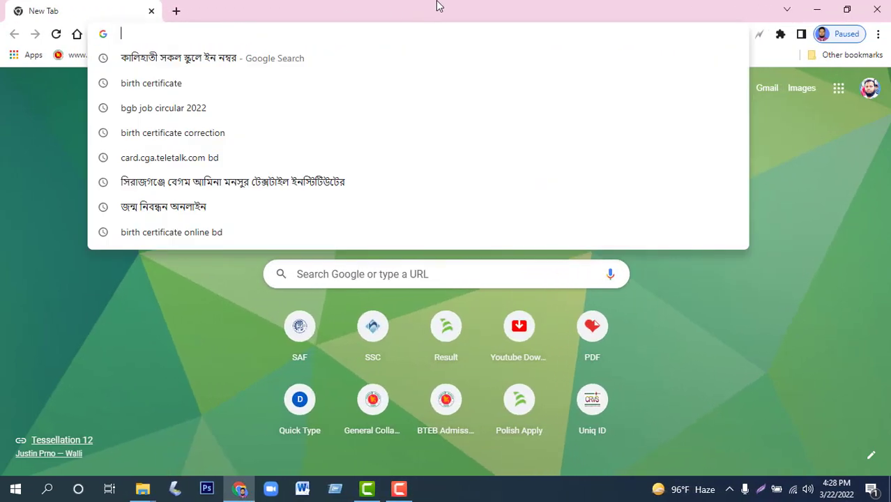
text(ba)
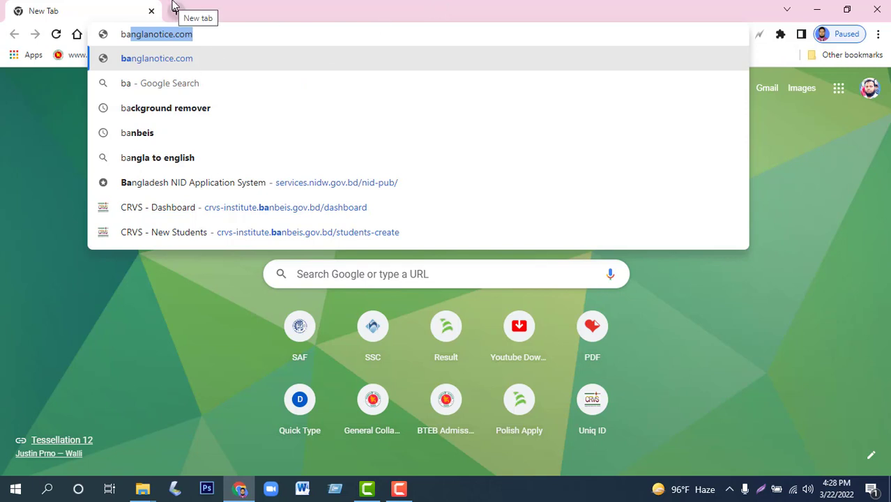
text(nb)
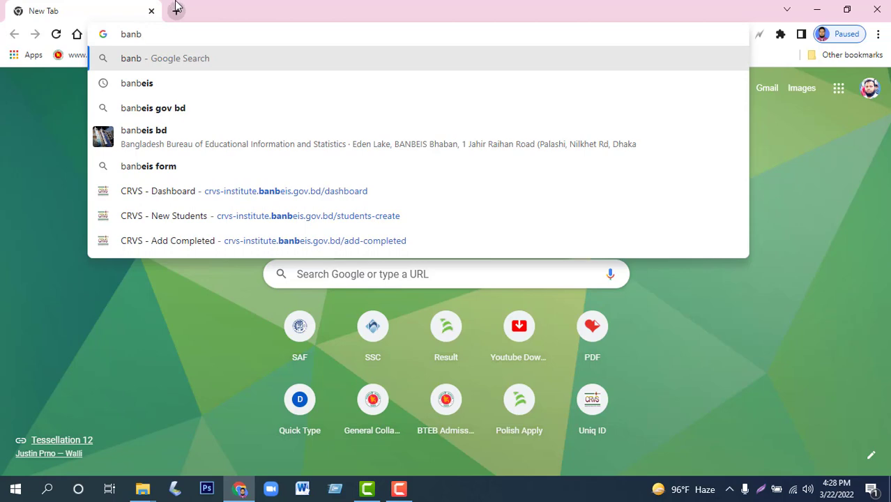
click(148, 109)
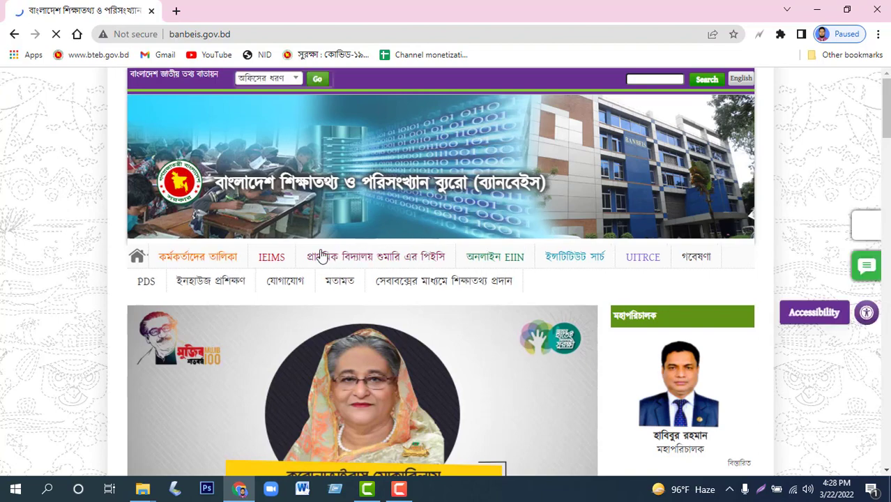
Follow the unique ID server link under the IEIMS menu to the CRVS dashboard.
mouse_move(272, 264)
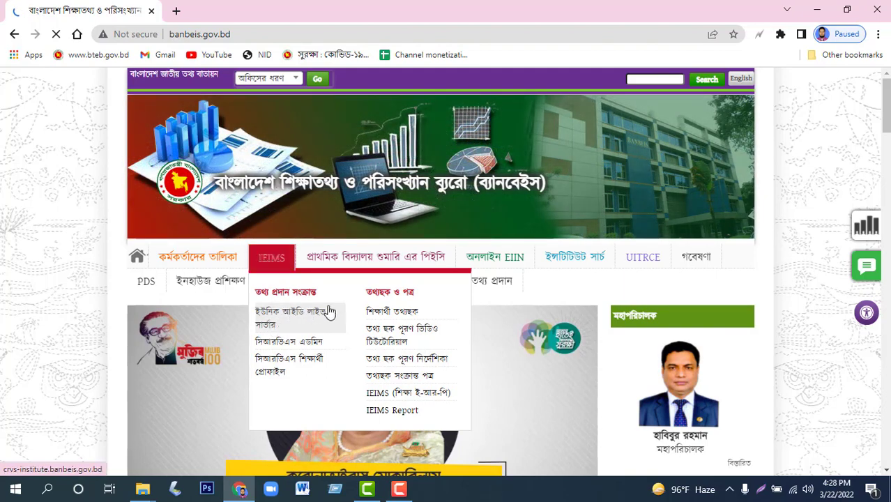
click(272, 318)
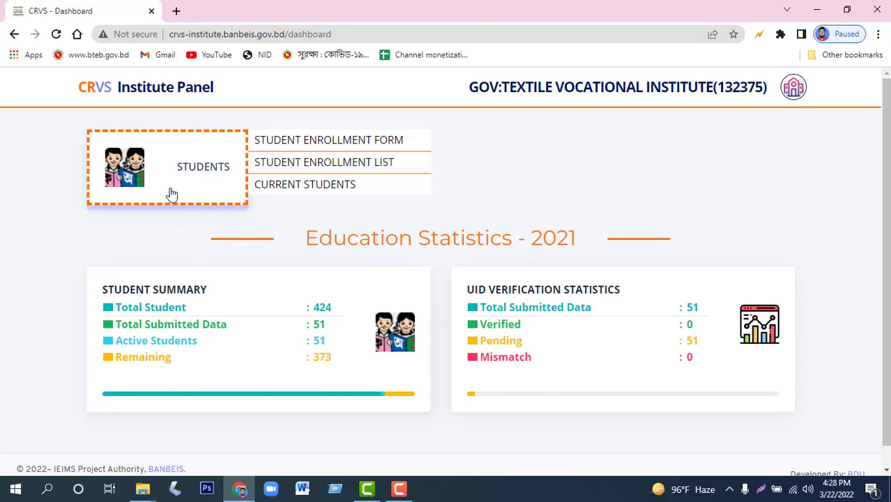
Log out of the CRVS institute panel from the profile menu.
click(795, 89)
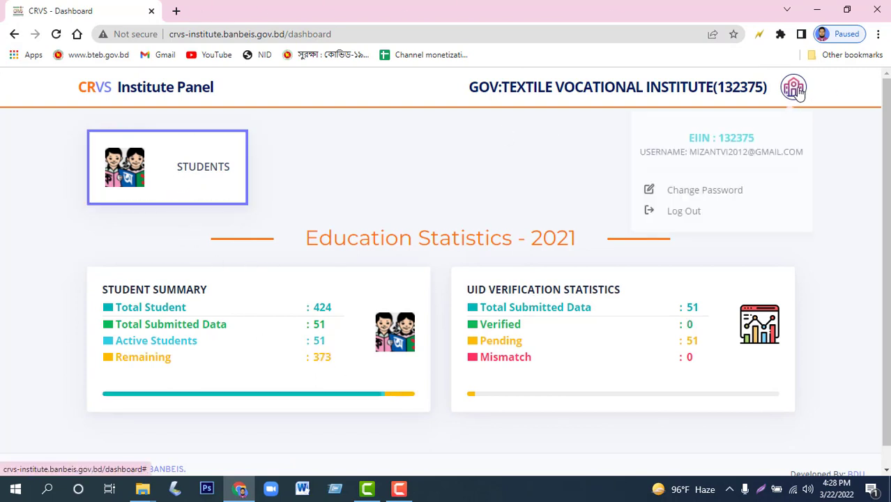
click(687, 208)
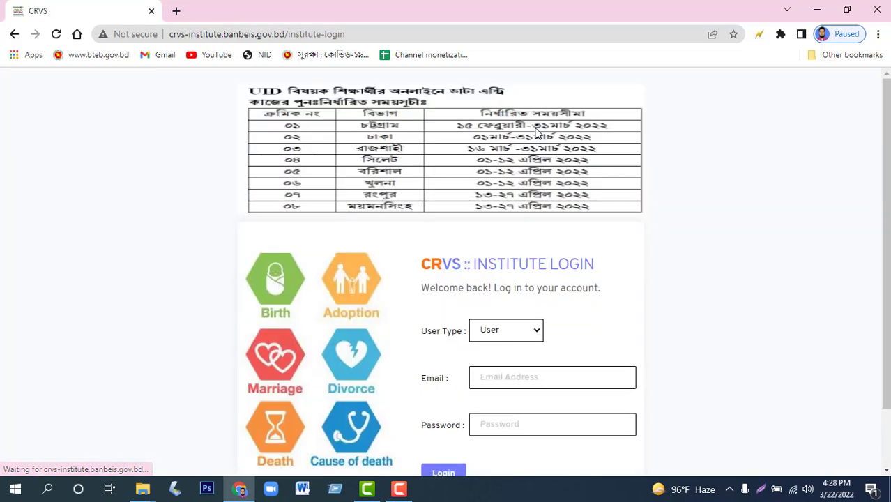
scroll(571, 249, down, 1)
scroll(578, 249, up, 1)
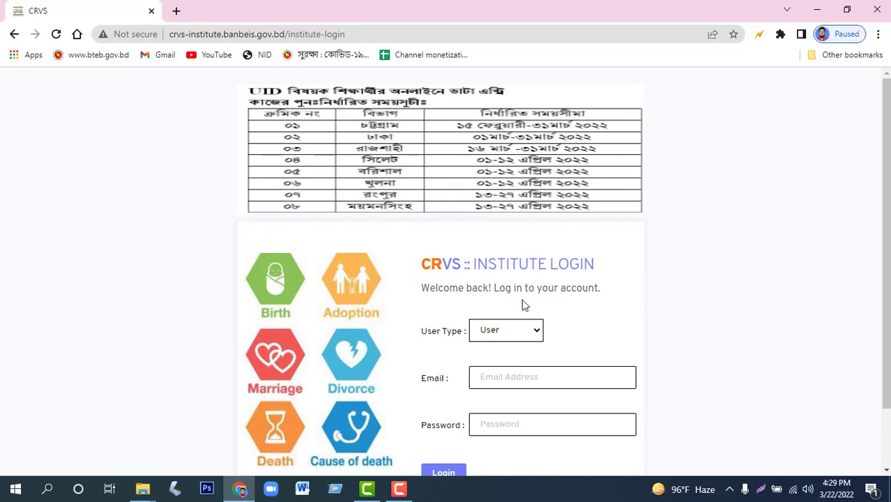
scroll(521, 304, down, 1)
Sign in with User Type set to User, the saved institute e-mail and the account password.
click(536, 262)
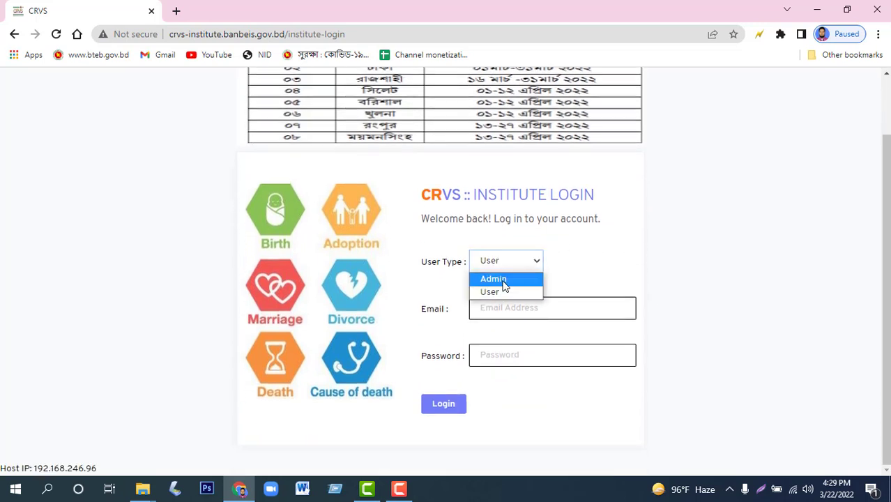
click(513, 279)
click(535, 266)
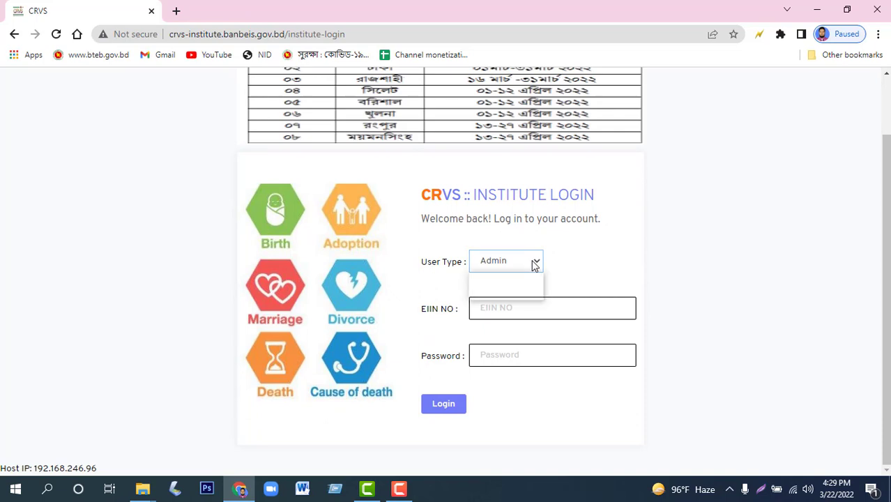
click(592, 273)
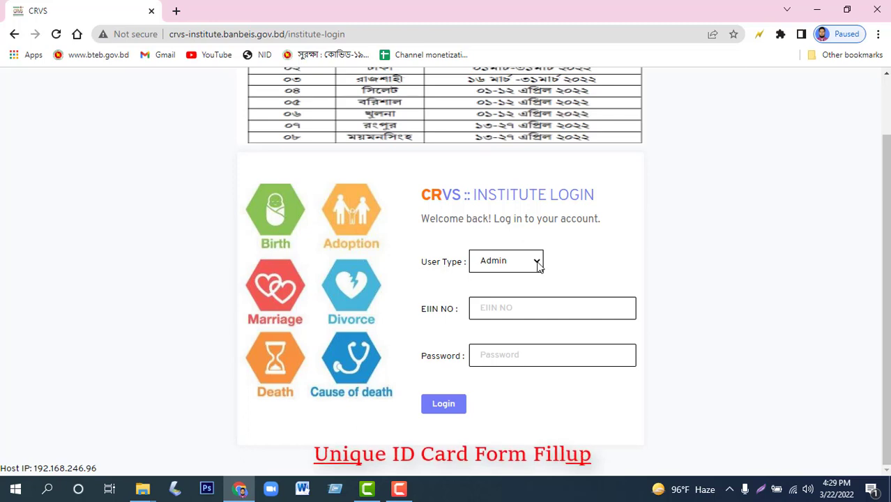
click(536, 264)
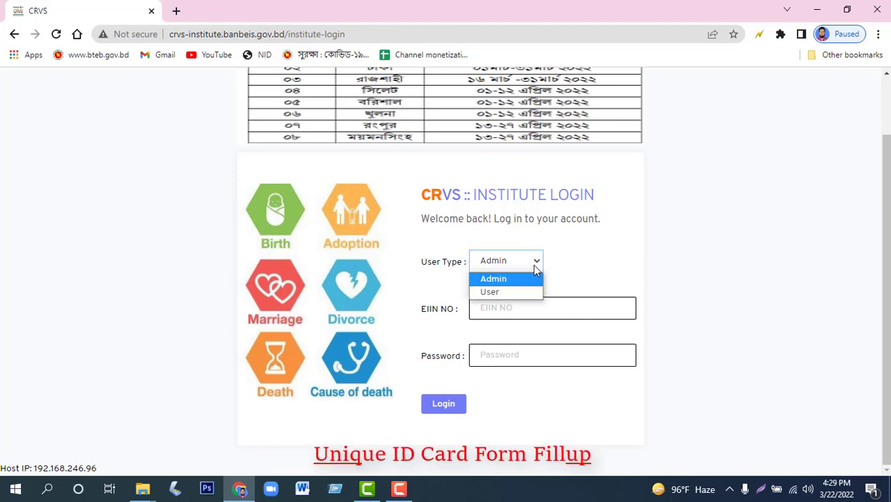
click(495, 292)
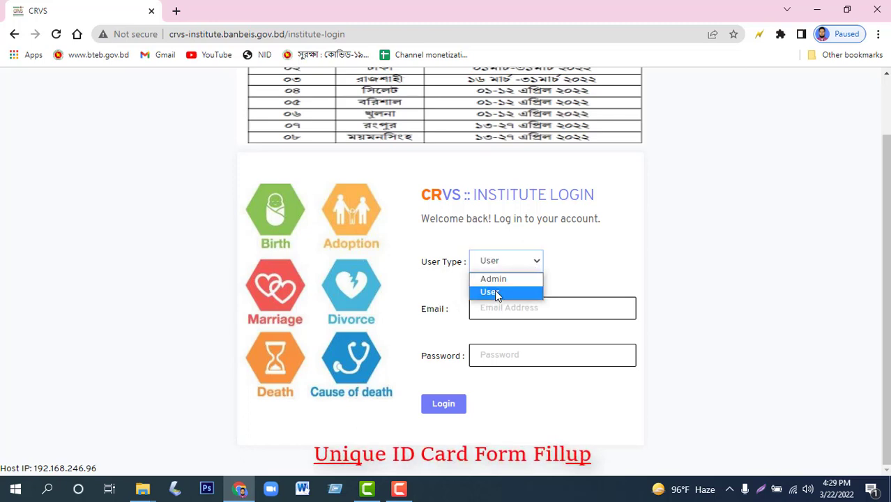
click(543, 307)
click(526, 362)
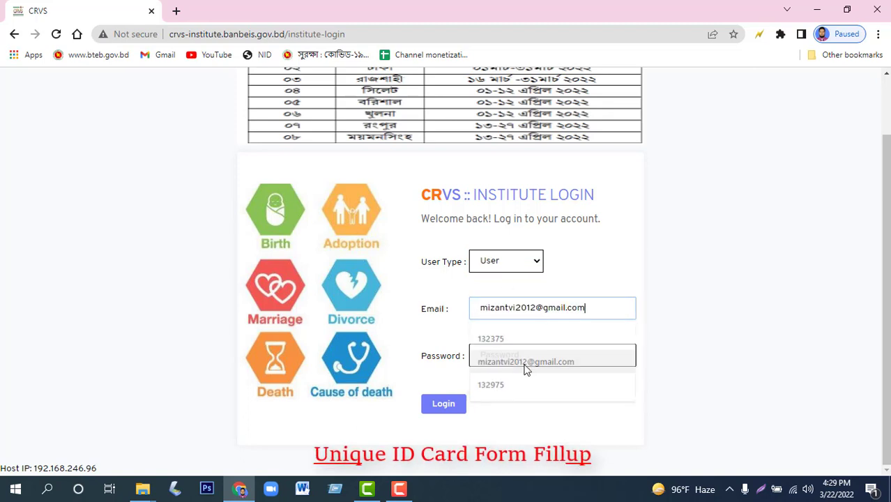
click(527, 357)
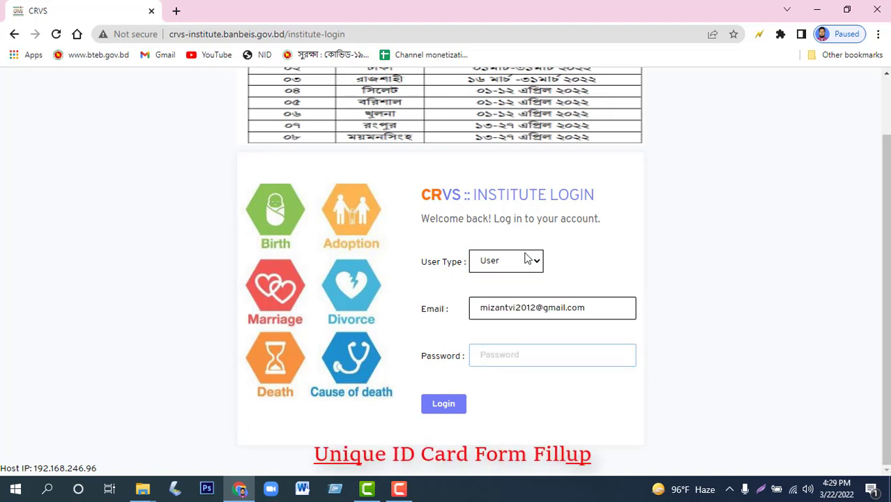
text(*)
click(452, 405)
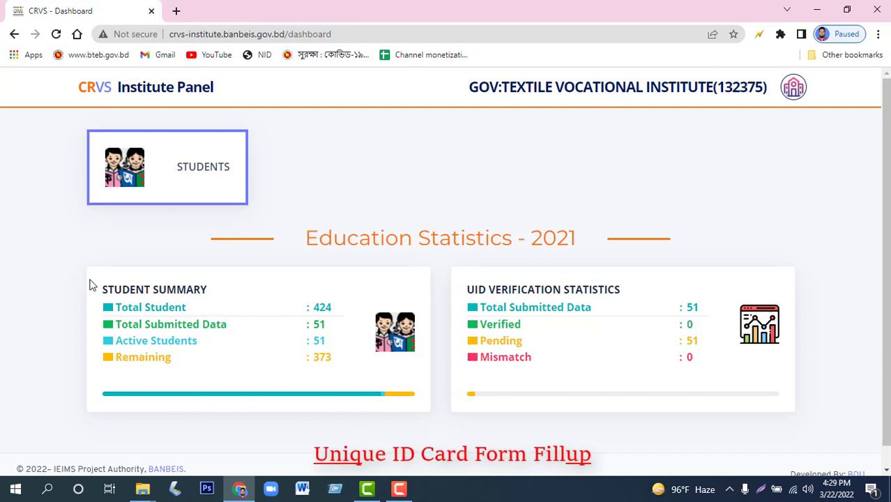
drag(120, 306, 333, 310)
drag(315, 325, 330, 328)
drag(324, 340, 222, 348)
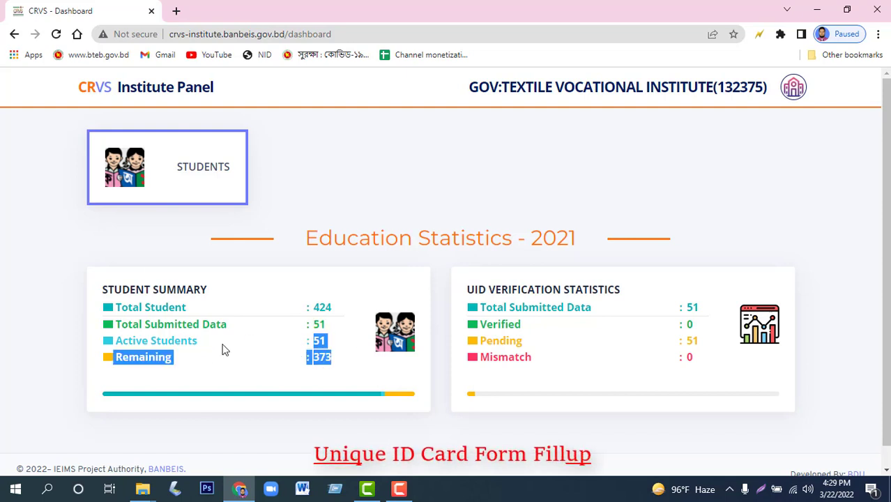
click(310, 362)
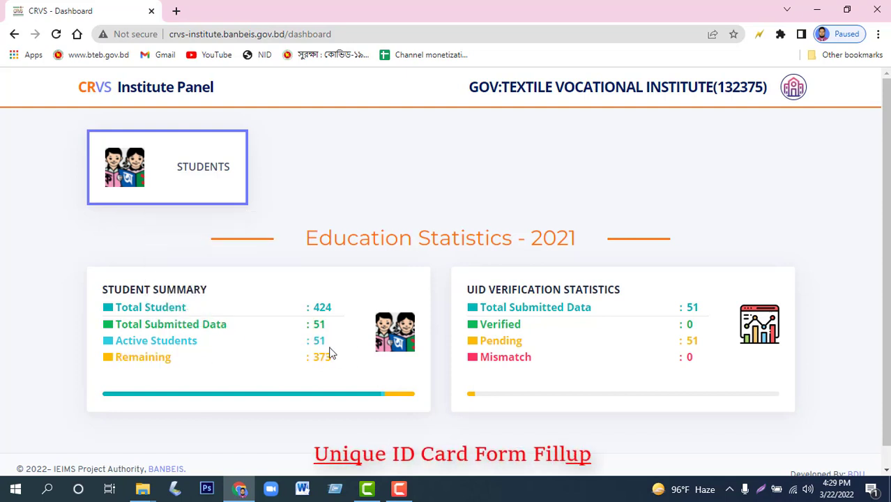
mouse_move(219, 199)
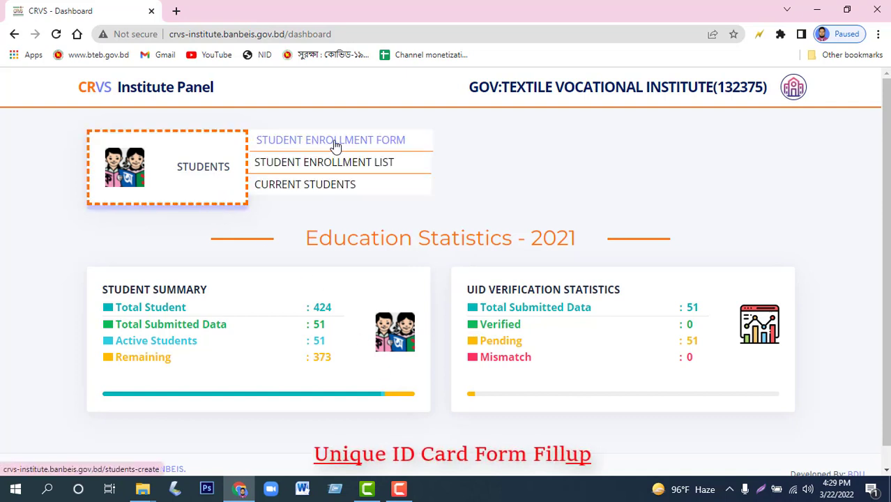
Open the blank Student Enrollment Form 2021 and look over it.
click(351, 141)
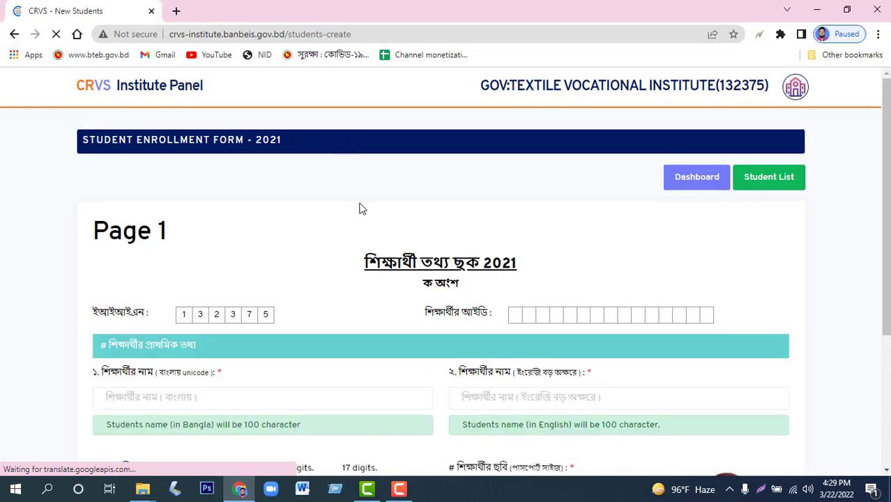
scroll(362, 209, down, 16)
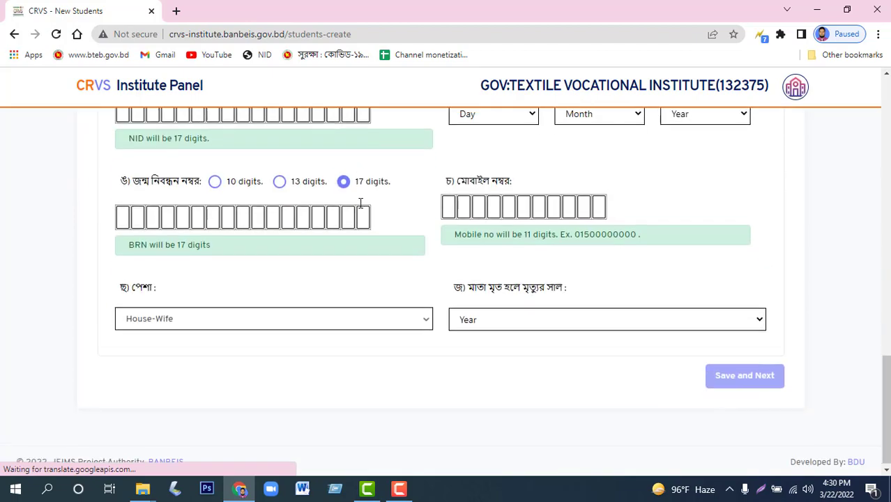
scroll(362, 208, up, 4)
scroll(360, 208, down, 4)
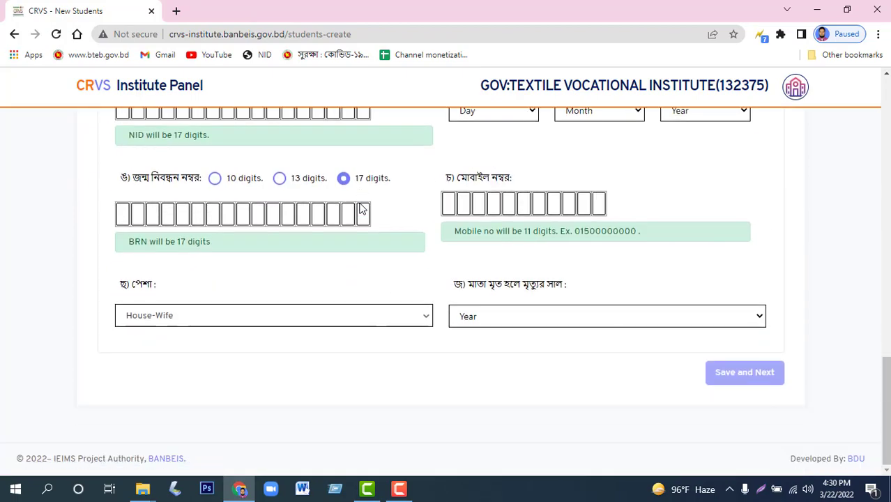
scroll(359, 203, up, 6)
scroll(393, 262, up, 6)
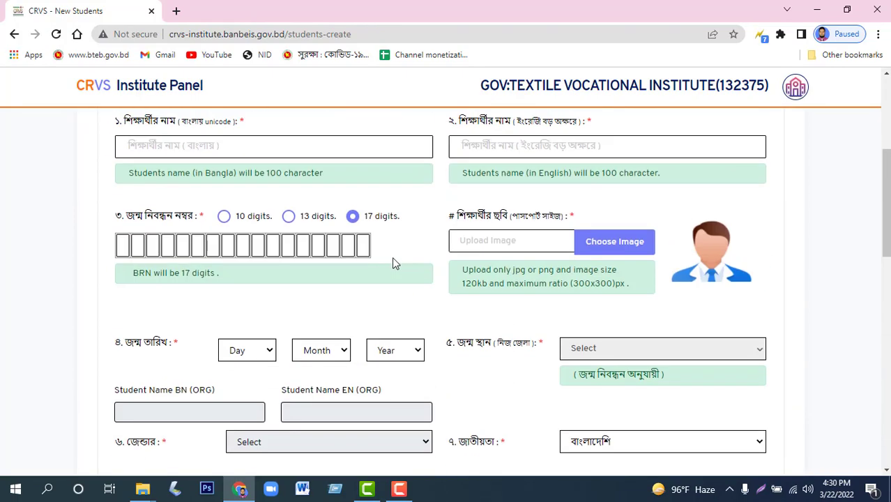
scroll(548, 253, up, 4)
scroll(360, 251, down, 3)
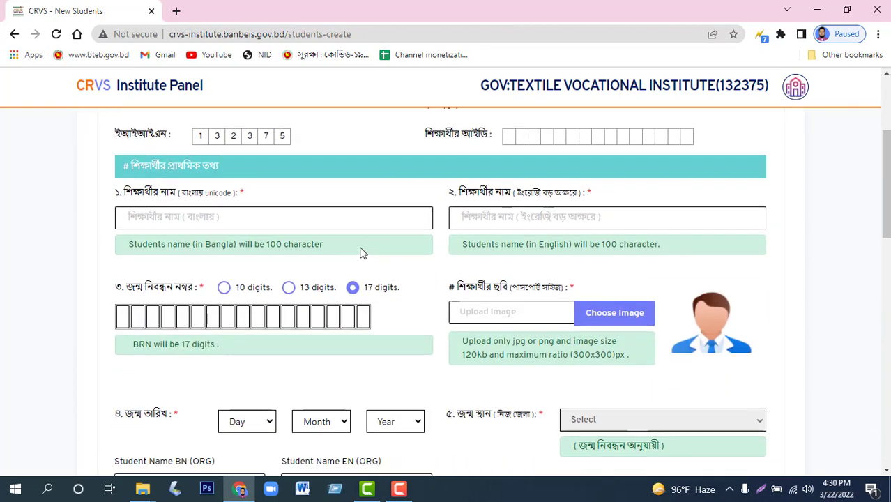
scroll(350, 241, up, 3)
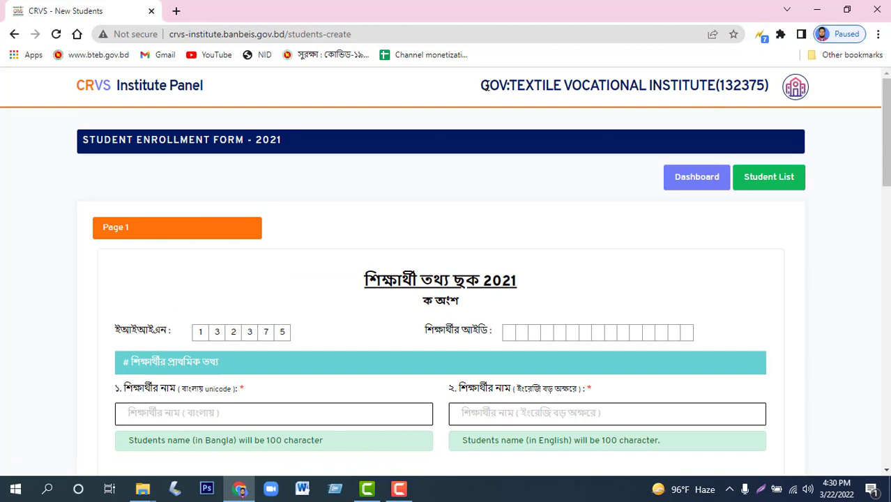
Check the institute name and prefilled EIIN, then go to the Bangla name field.
drag(524, 85, 765, 85)
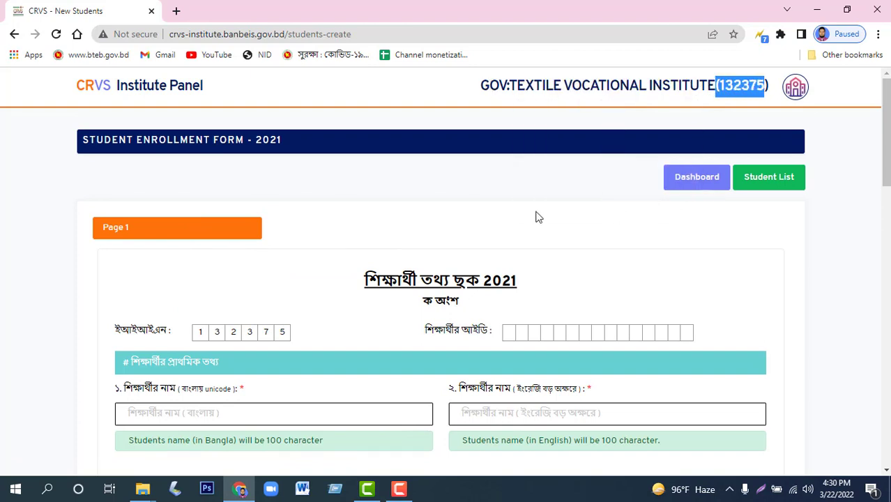
scroll(382, 283, down, 2)
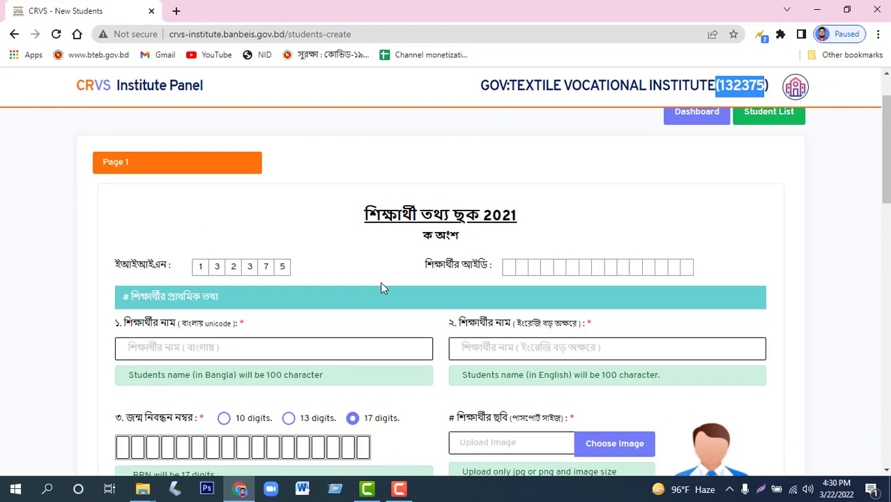
drag(209, 201, 279, 203)
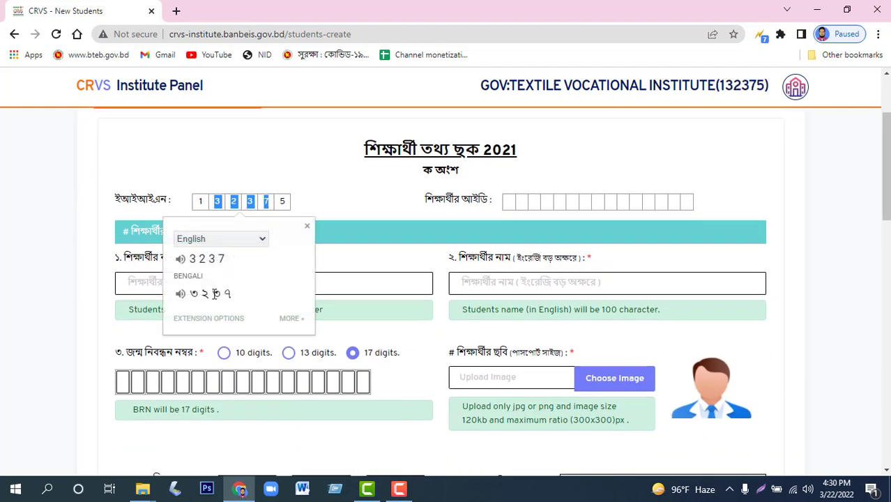
click(132, 288)
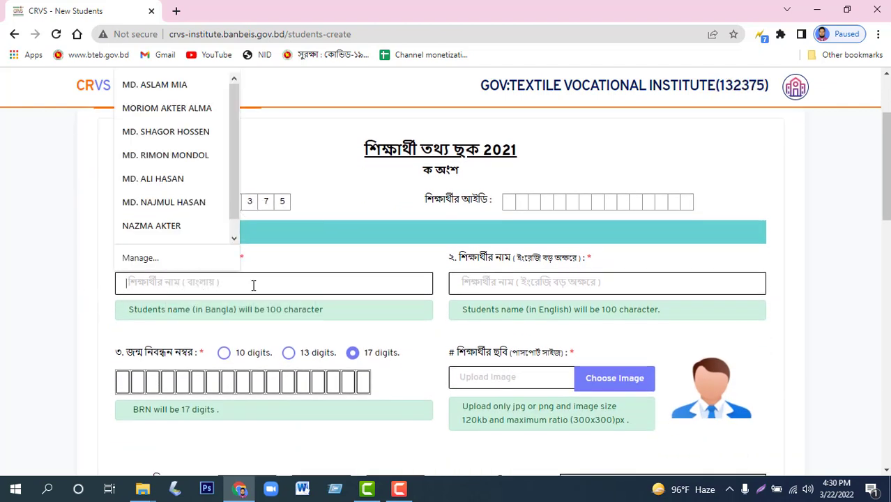
scroll(317, 305, down, 1)
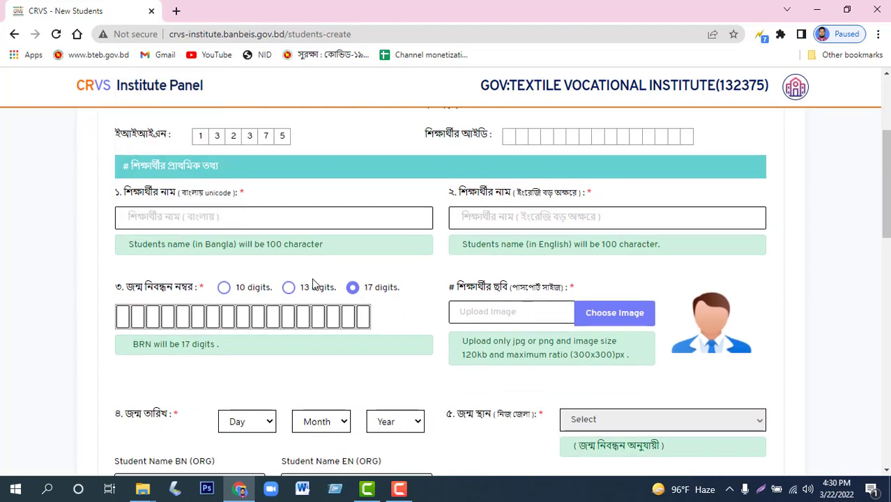
Type the student's 17-digit birth registration number into the BRN digit boxes.
click(127, 316)
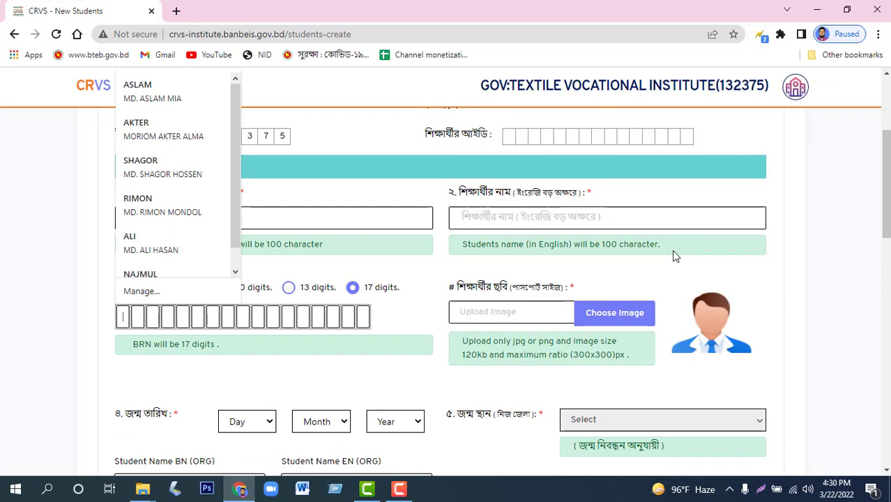
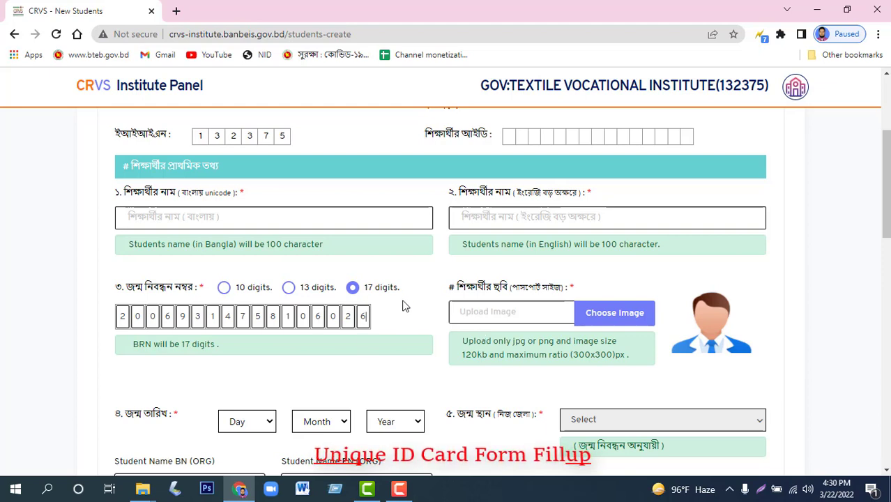
scroll(404, 307, down, 1)
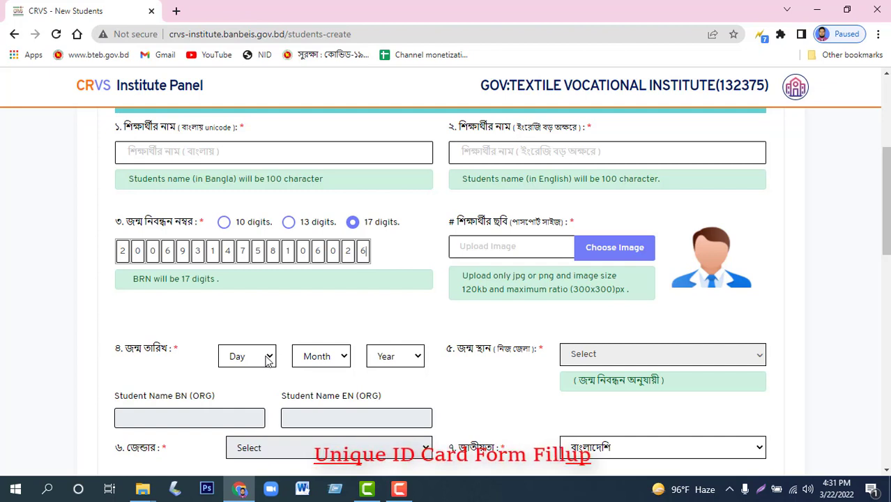
click(267, 359)
scroll(262, 307, down, 3)
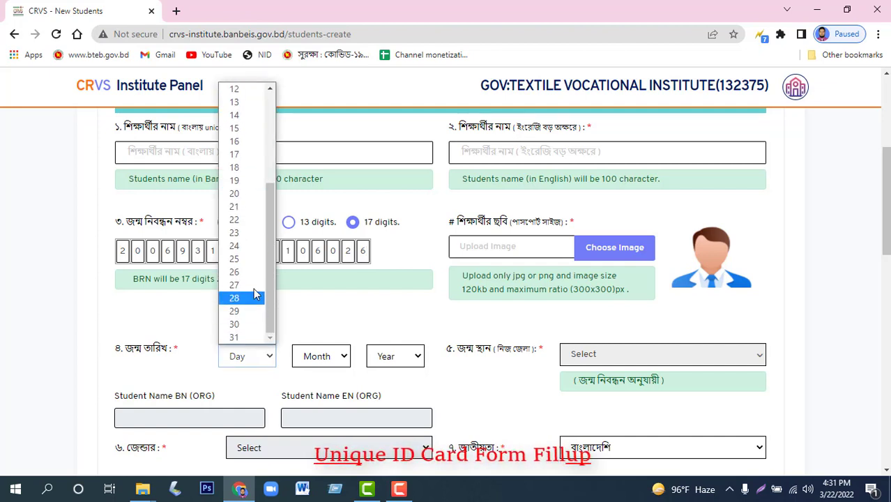
click(240, 233)
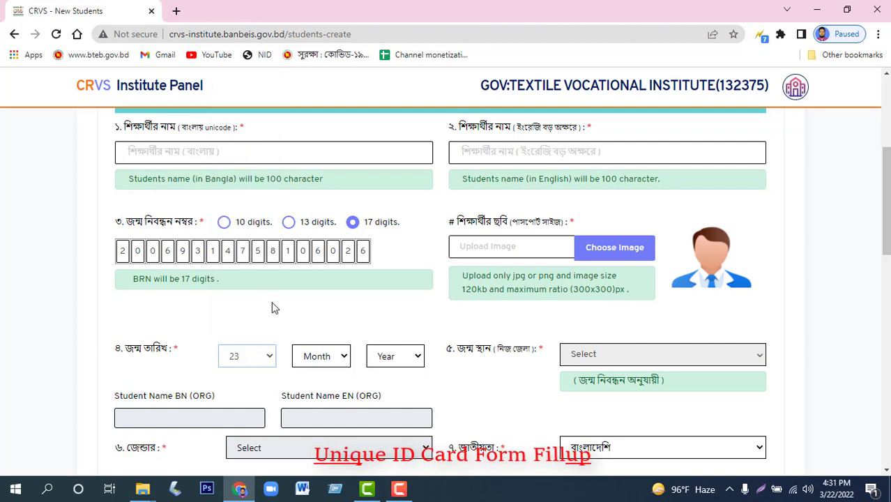
click(321, 357)
click(320, 313)
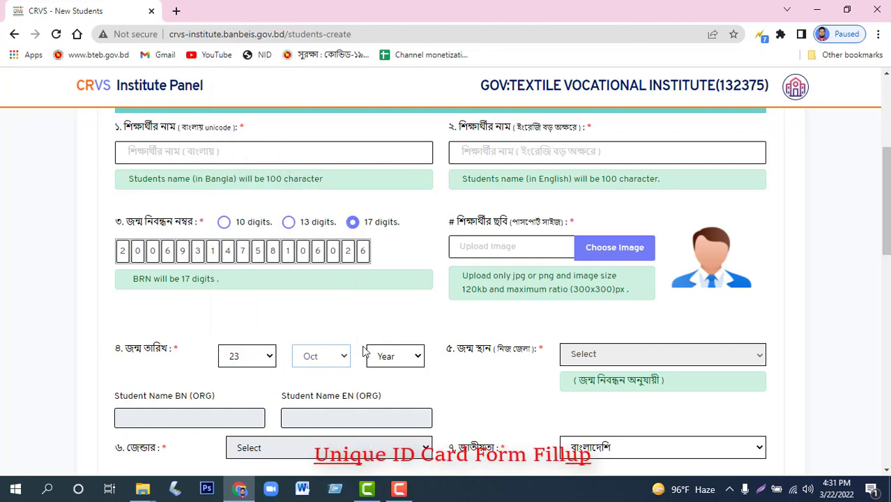
click(416, 357)
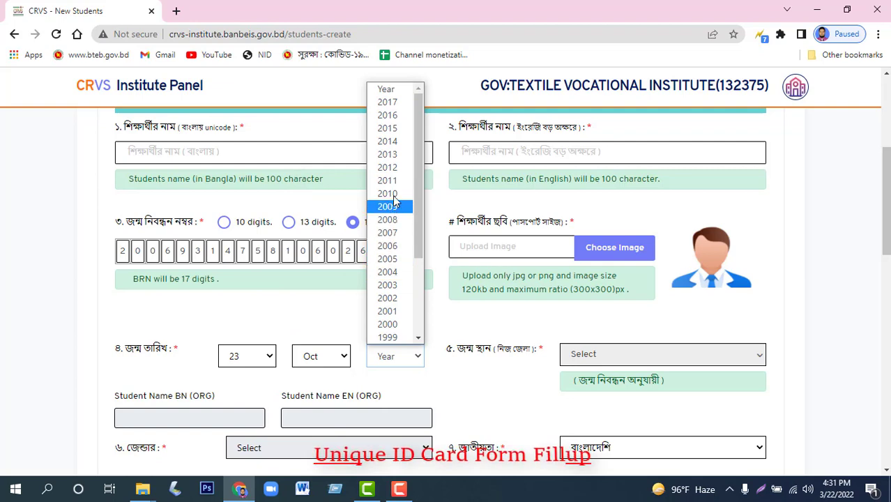
click(387, 245)
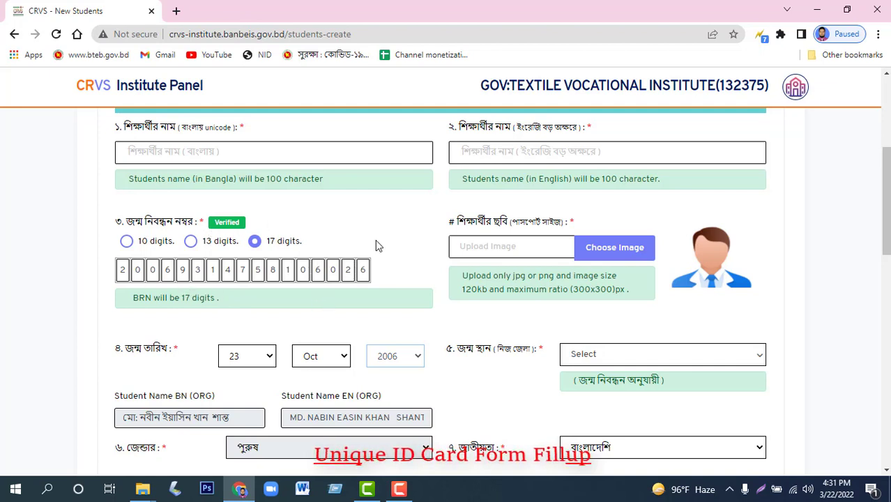
Re-enter the last birth registration digit so the number verifies.
click(372, 271)
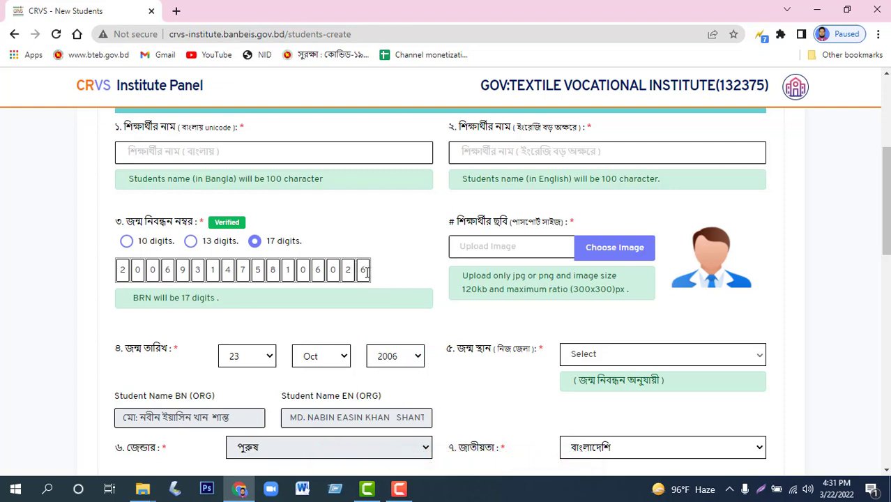
drag(360, 270, 376, 274)
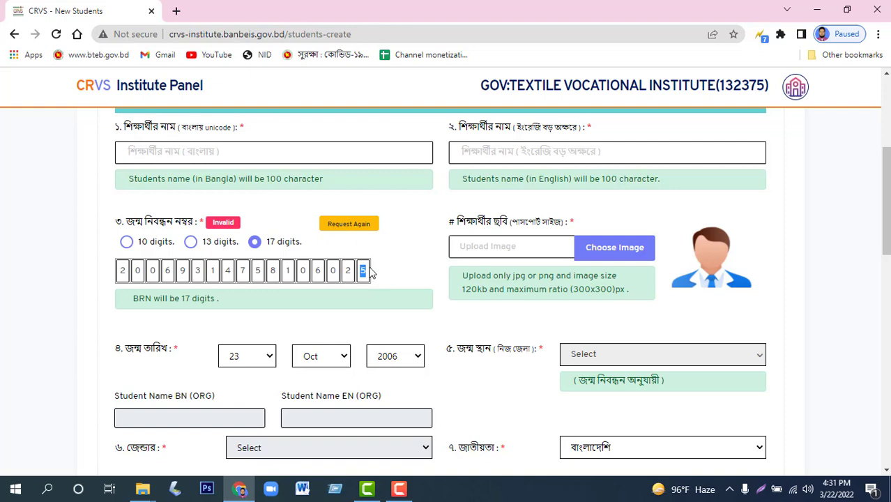
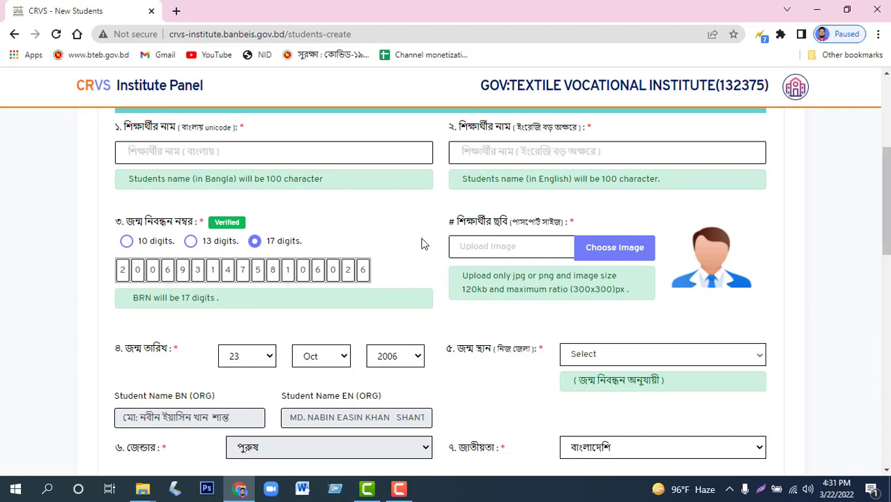
scroll(287, 313, up, 1)
scroll(253, 361, down, 2)
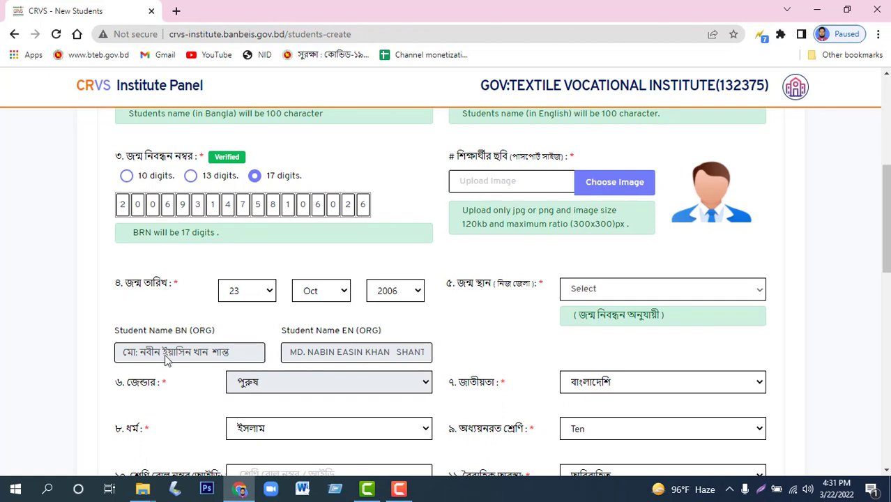
Copy the verified Bangla and English names into the student name fields.
drag(228, 354, 110, 352)
key(ctrl+c)
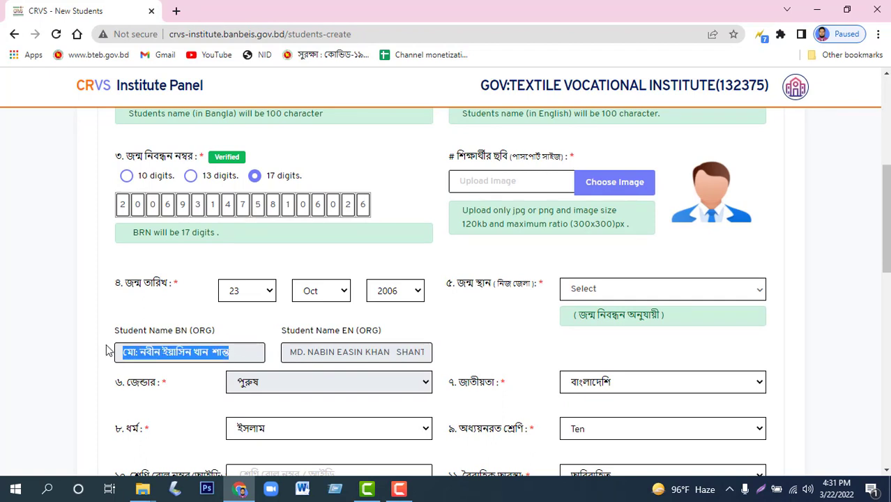
scroll(197, 223, up, 1)
click(235, 151)
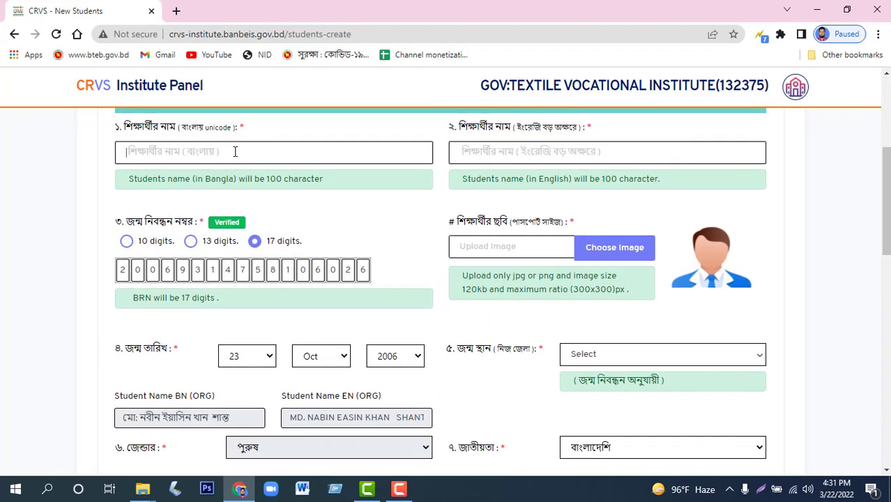
key(ctrl+v)
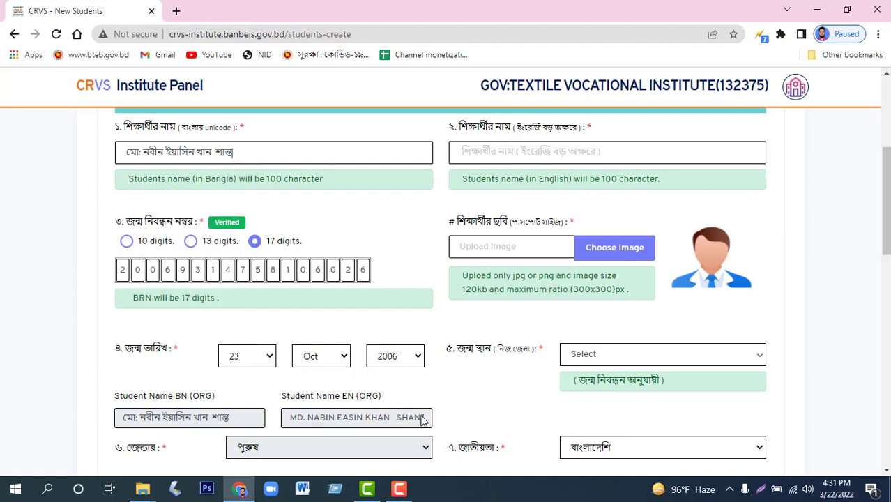
drag(422, 420, 284, 423)
key(ctrl+c)
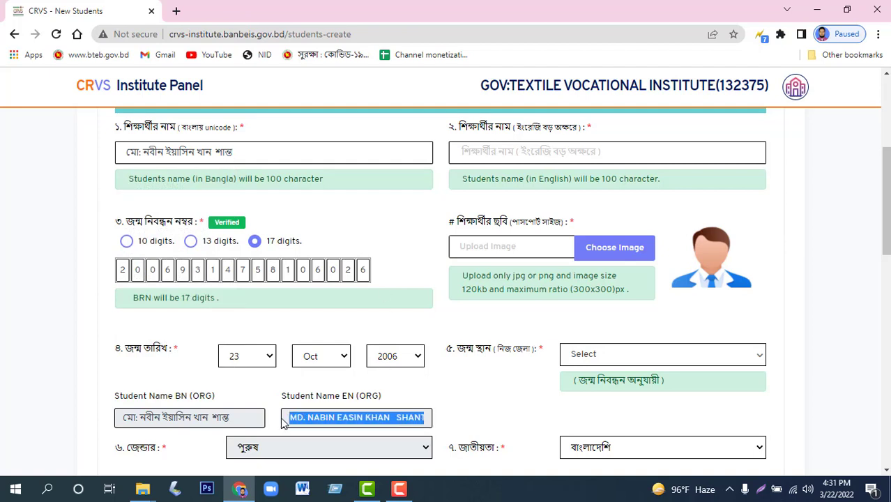
click(560, 152)
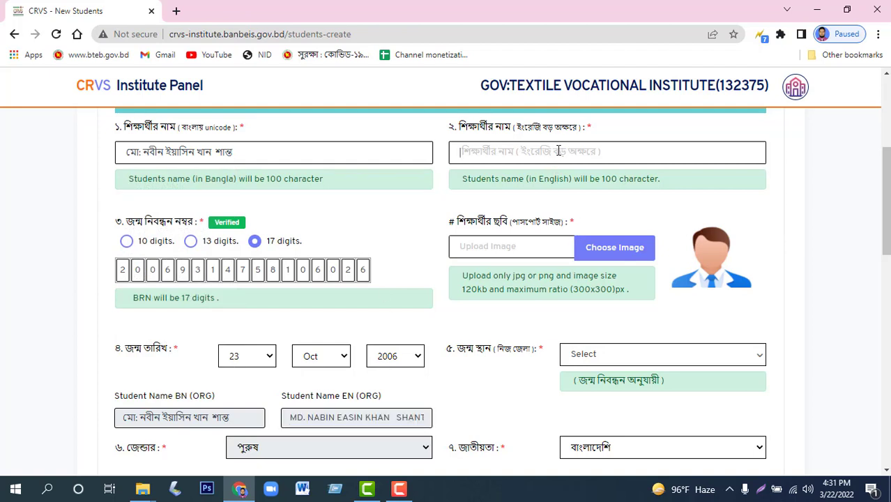
key(ctrl+v)
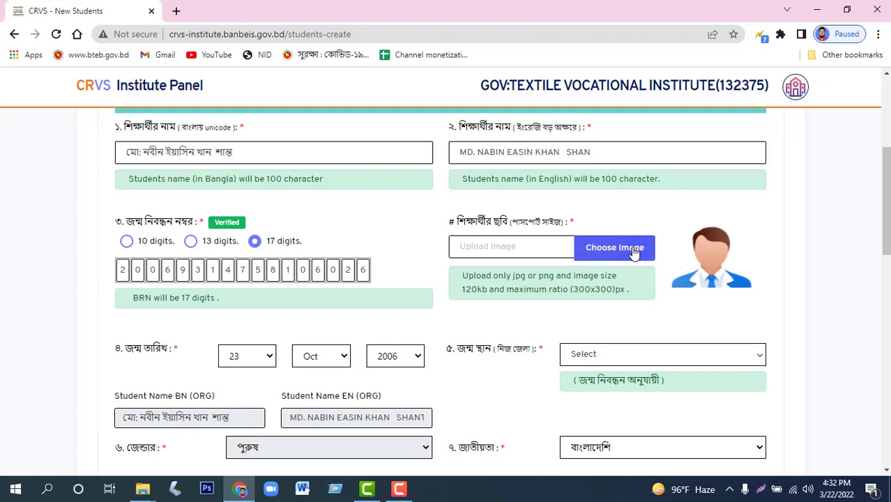
drag(582, 293, 628, 290)
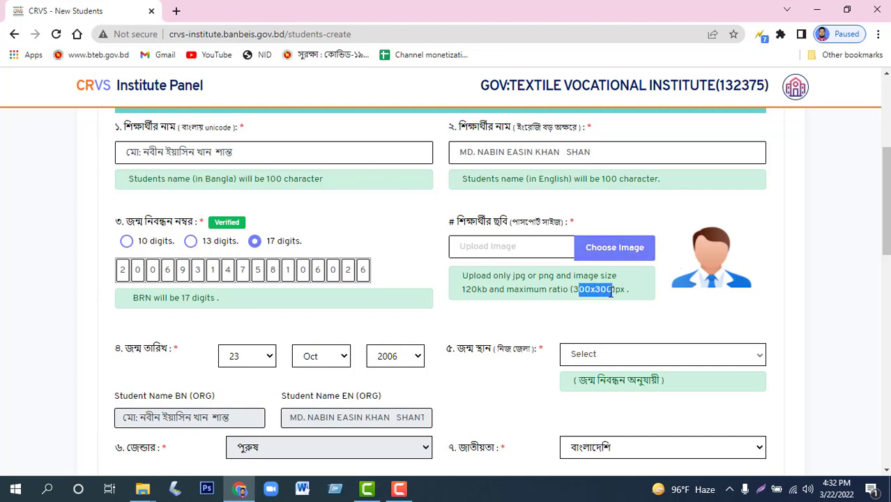
click(689, 223)
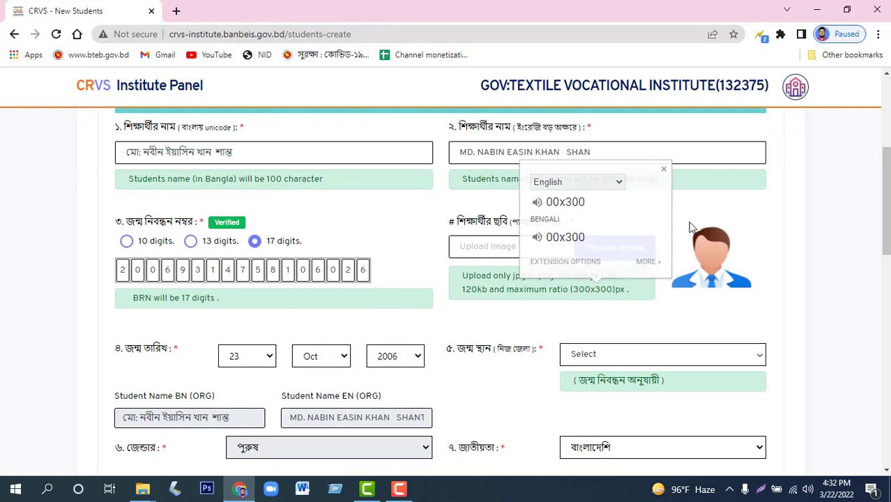
Upload photo 38 from the nine-1st folder, zoomed out and cropped.
click(613, 252)
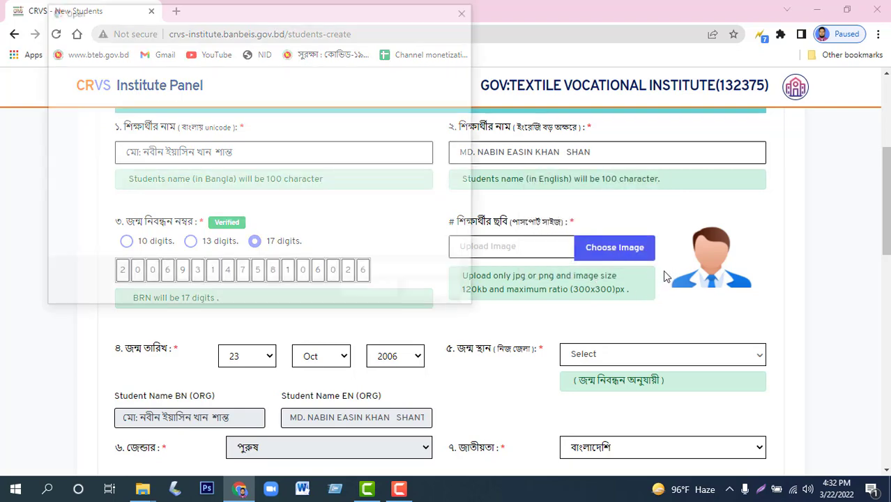
scroll(380, 160, down, 10)
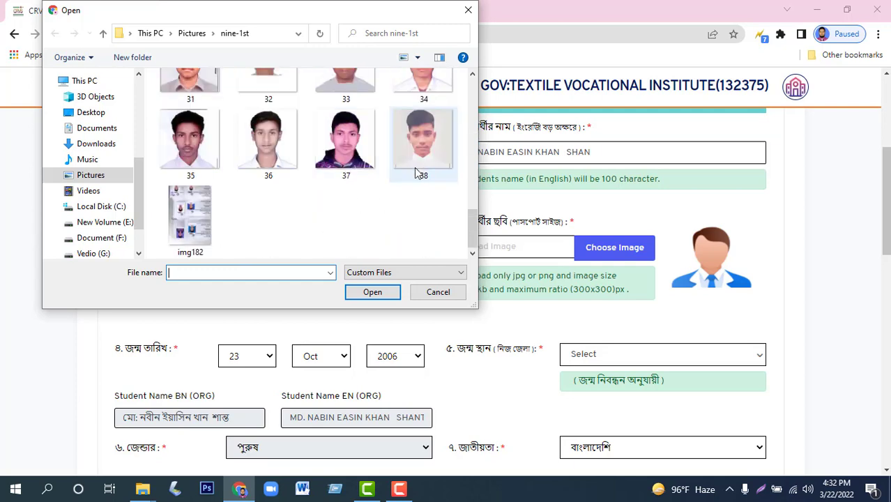
click(427, 144)
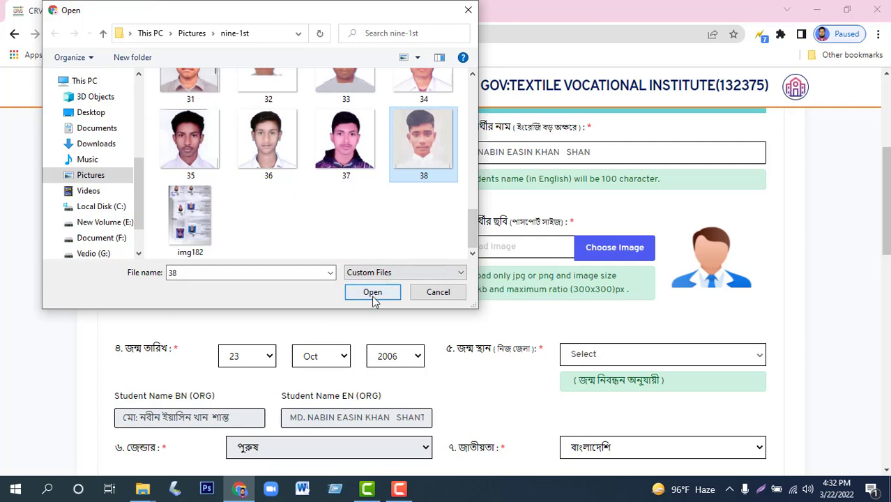
click(373, 292)
scroll(339, 289, down, 3)
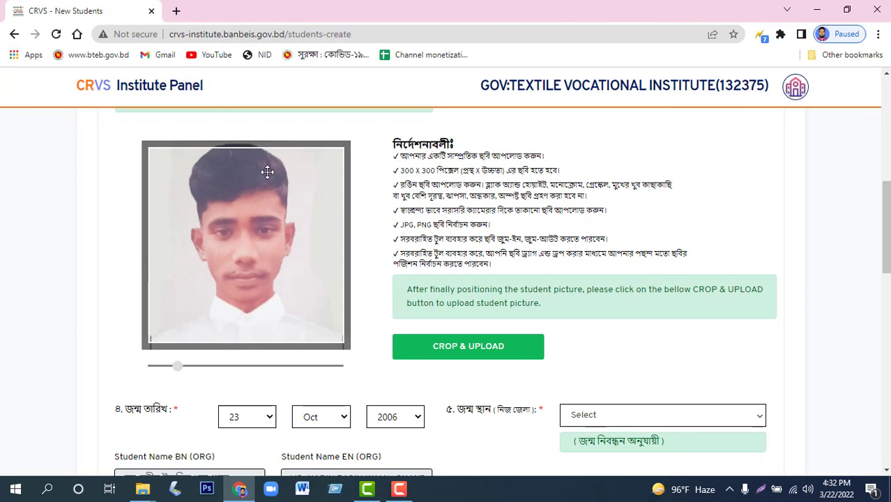
drag(180, 368, 129, 372)
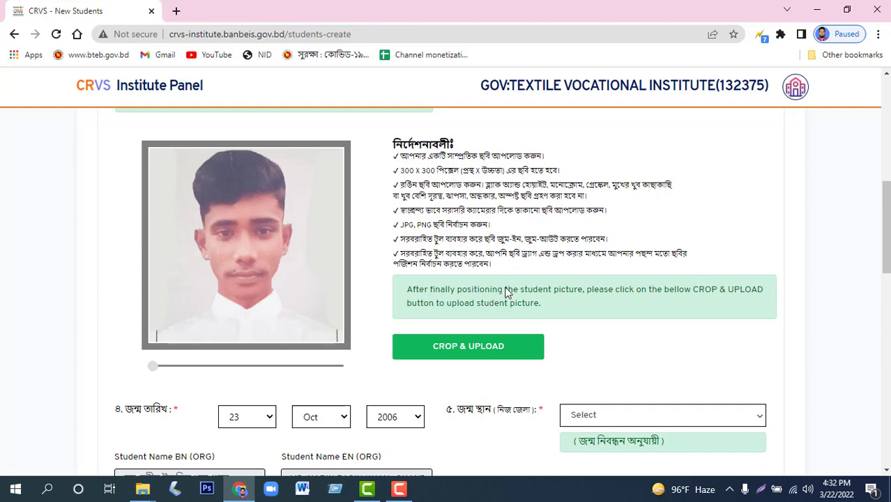
click(469, 347)
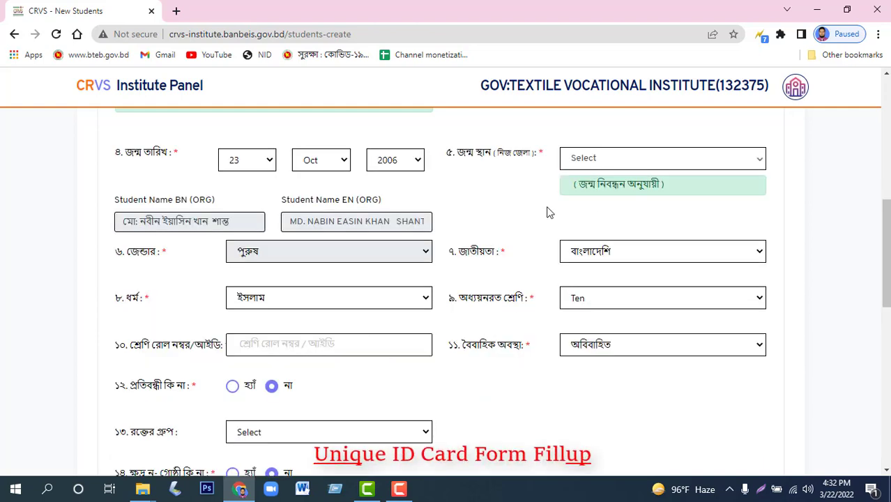
Set the birthplace district to টাঙ্গাইল.
scroll(548, 211, up, 3)
scroll(349, 319, down, 1)
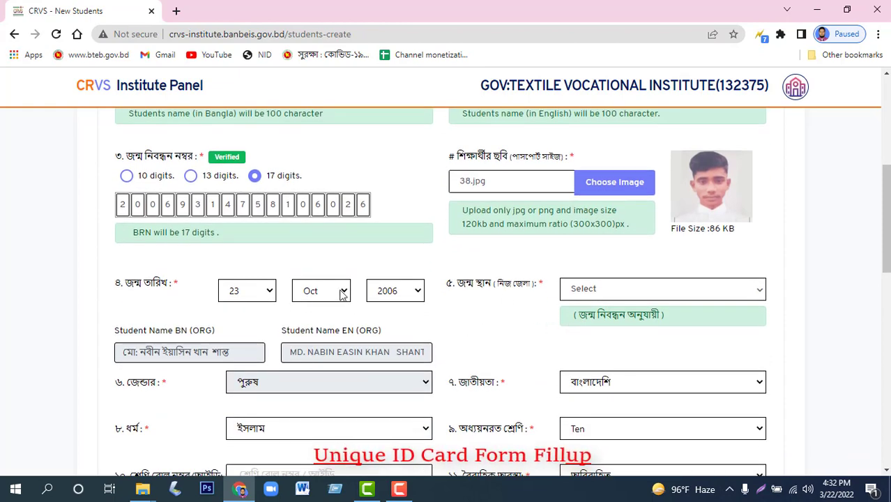
scroll(497, 249, down, 1)
click(607, 231)
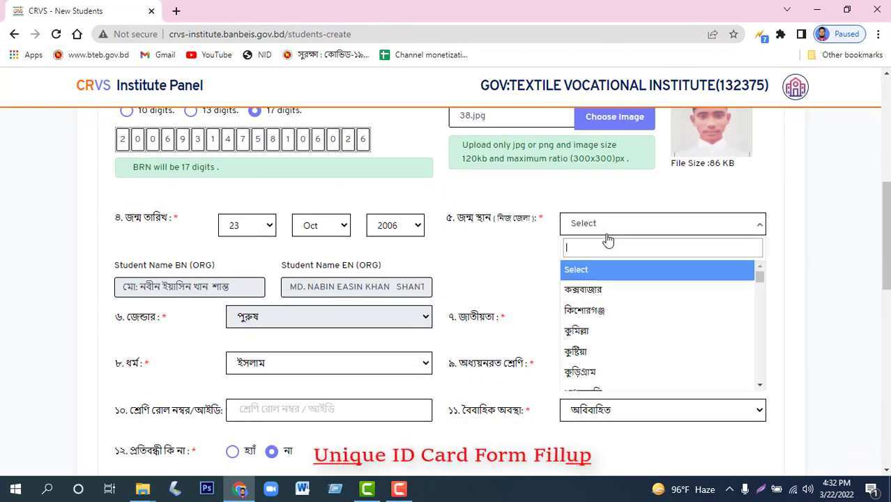
scroll(608, 318, down, 1)
scroll(607, 315, down, 4)
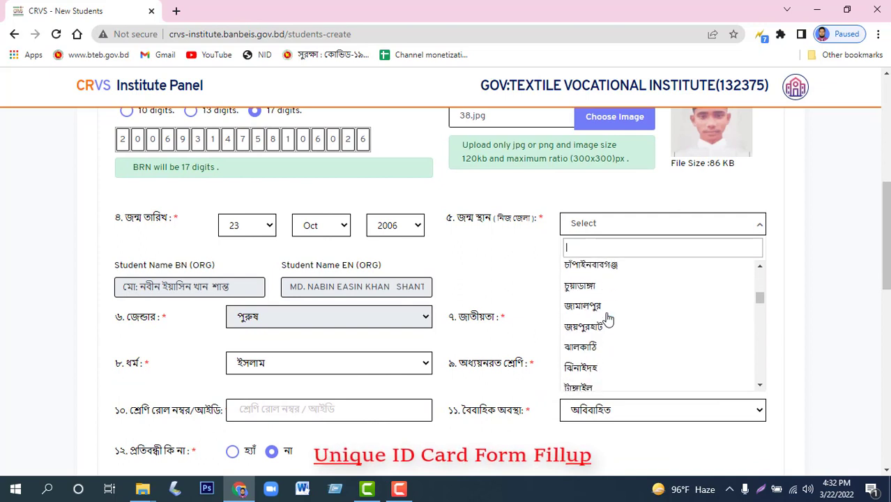
click(593, 268)
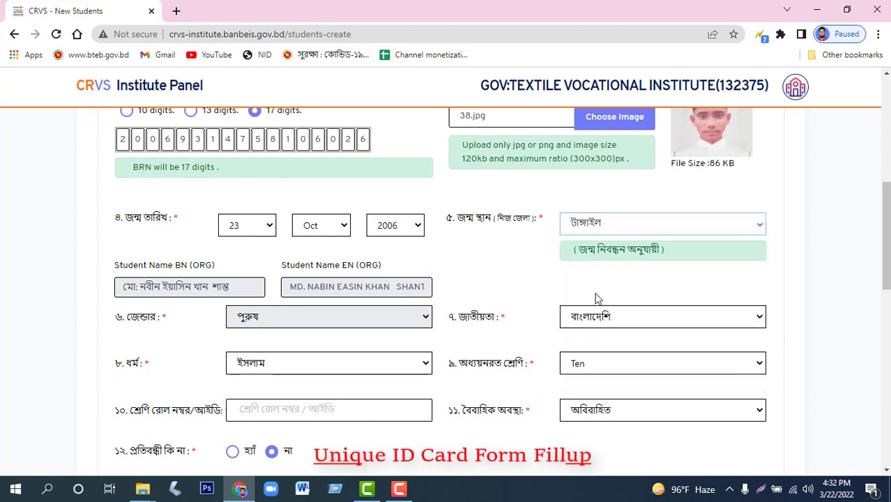
scroll(499, 289, down, 1)
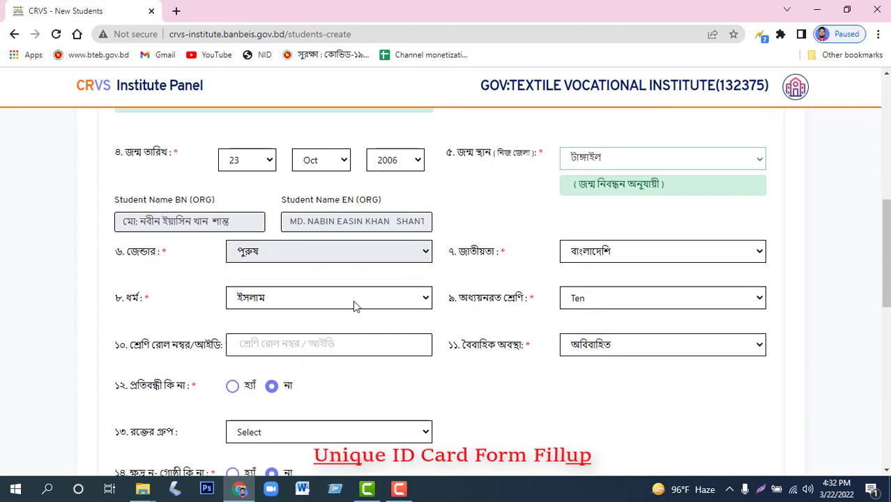
Keep religion as ইসলাম and change the student's class to Nine.
click(284, 299)
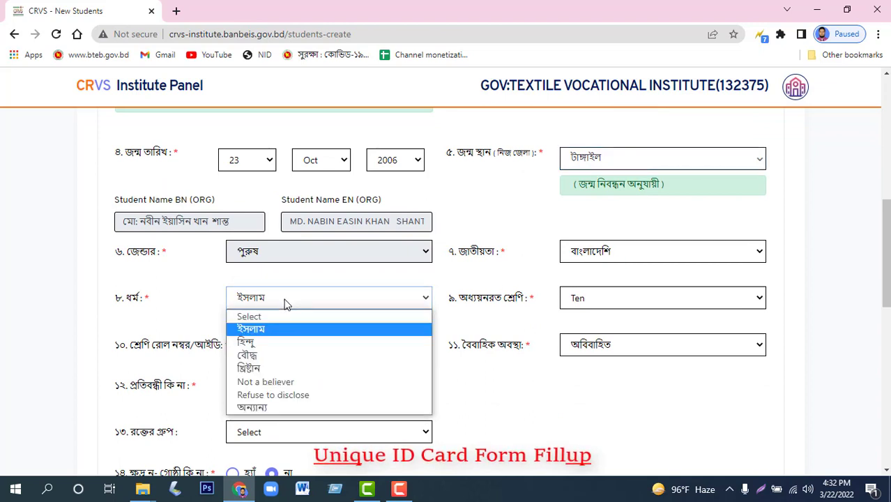
click(288, 298)
click(609, 301)
click(609, 301)
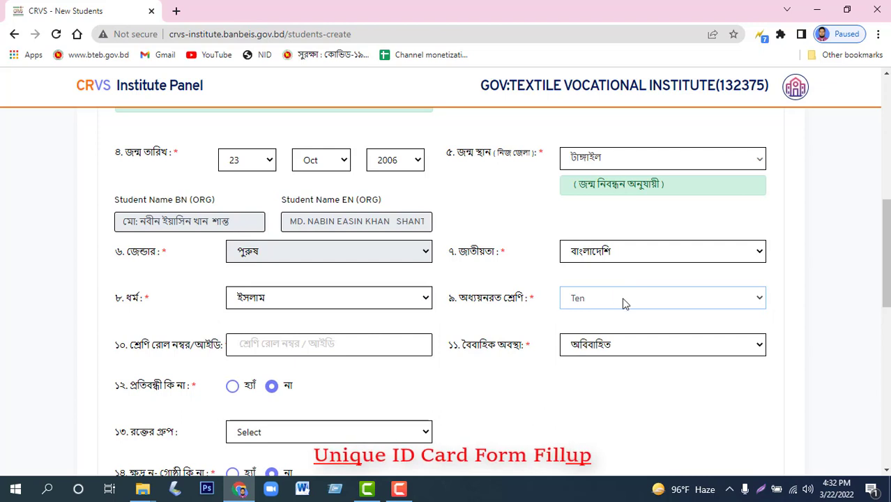
click(596, 303)
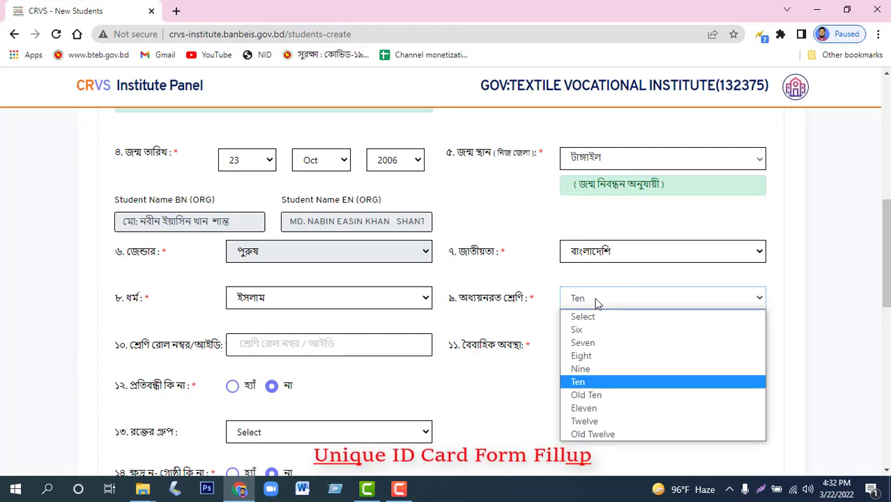
click(579, 369)
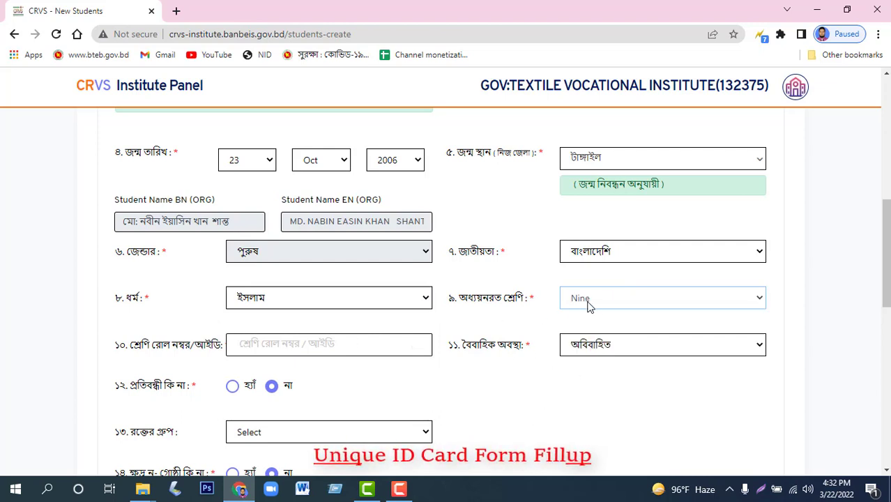
Enter class roll number 35 and set the blood group to A+.
scroll(286, 343, down, 1)
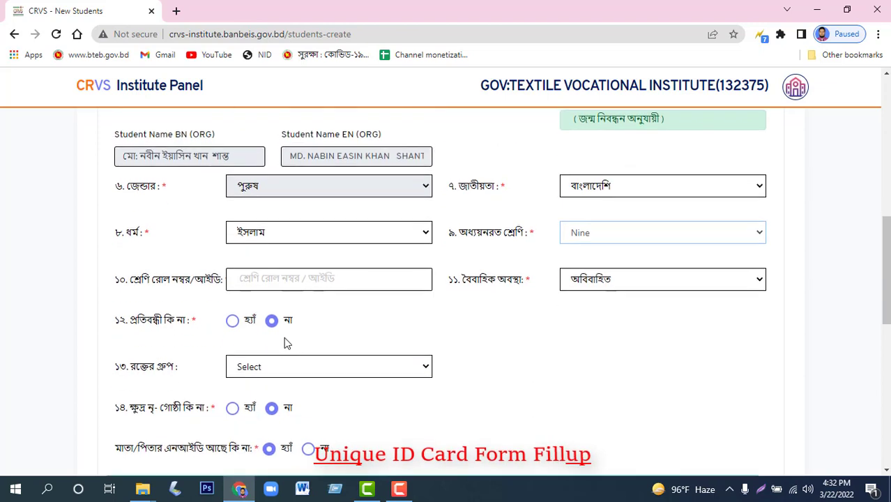
click(307, 276)
text(35)
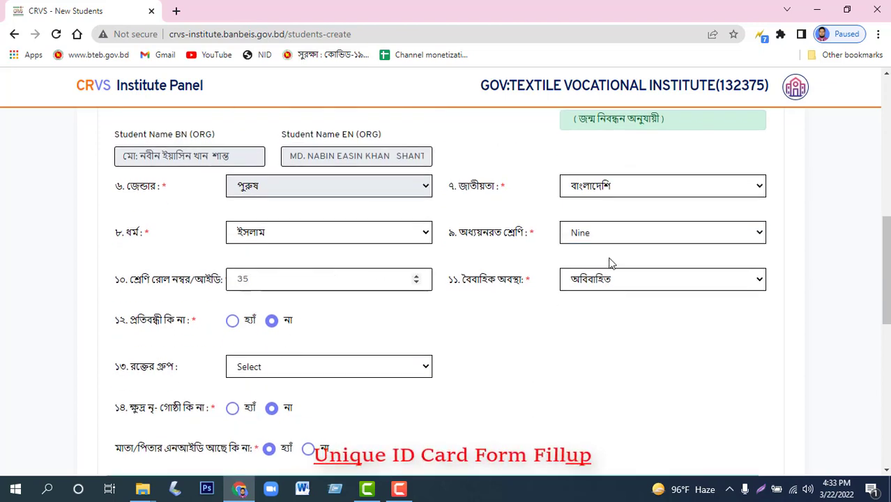
scroll(362, 295, down, 1)
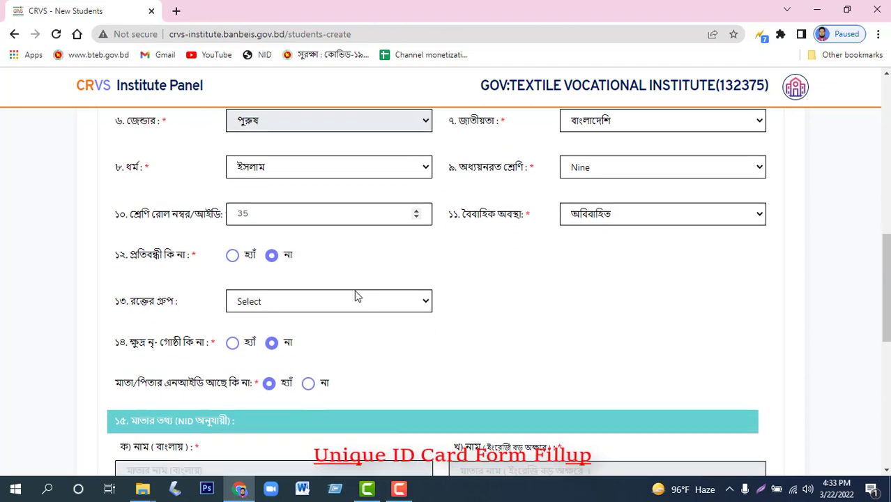
click(292, 310)
click(267, 332)
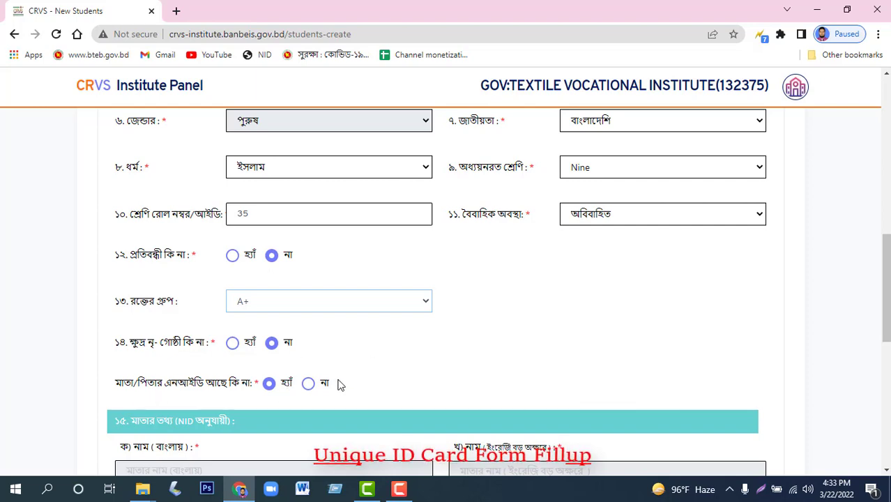
scroll(255, 383, down, 1)
scroll(255, 383, down, 3)
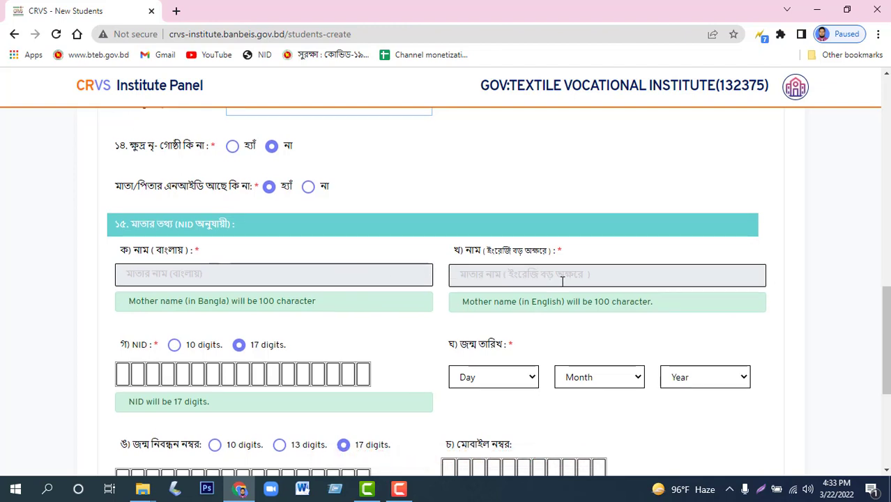
Keep the 17-digit format and type the mother's NID number.
scroll(341, 347, down, 1)
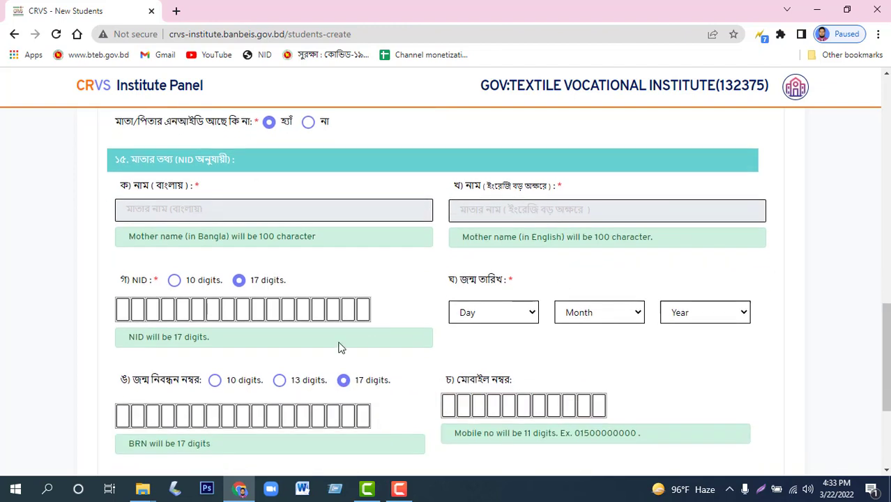
click(125, 308)
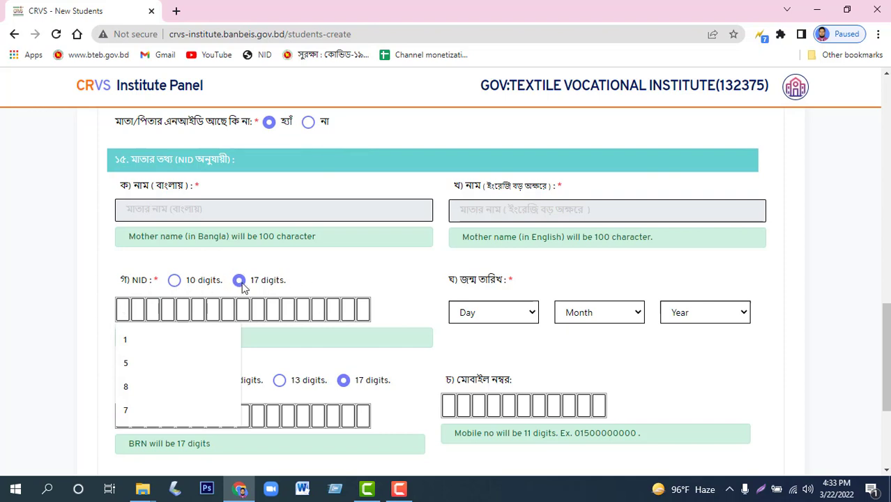
click(174, 282)
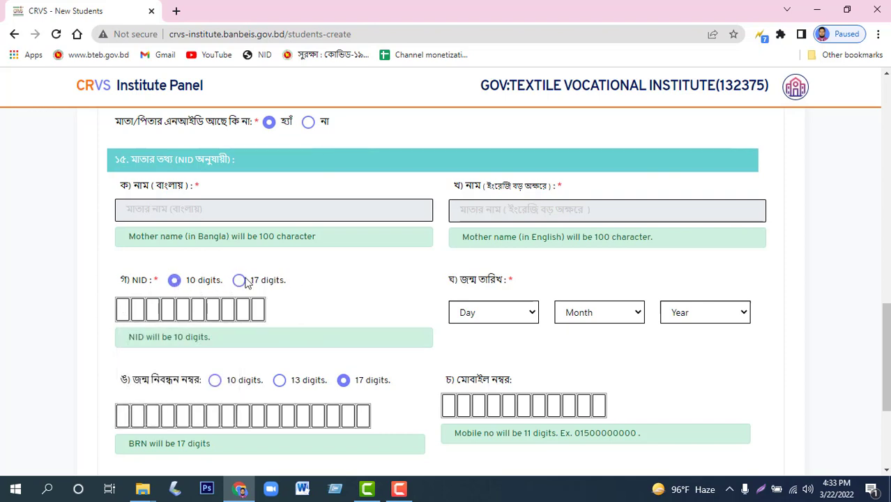
click(240, 281)
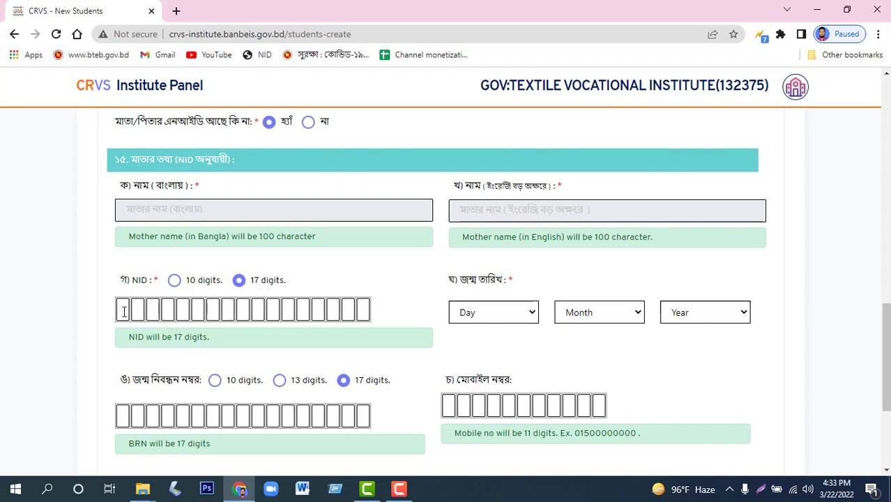
click(125, 312)
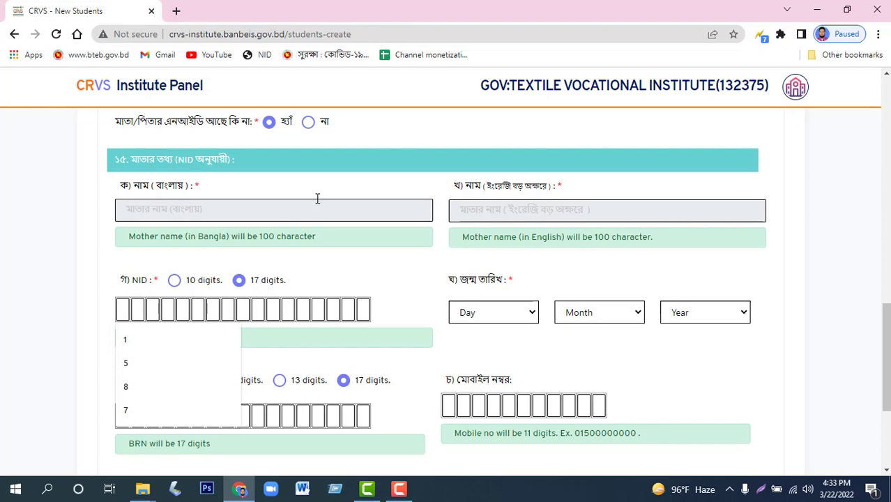
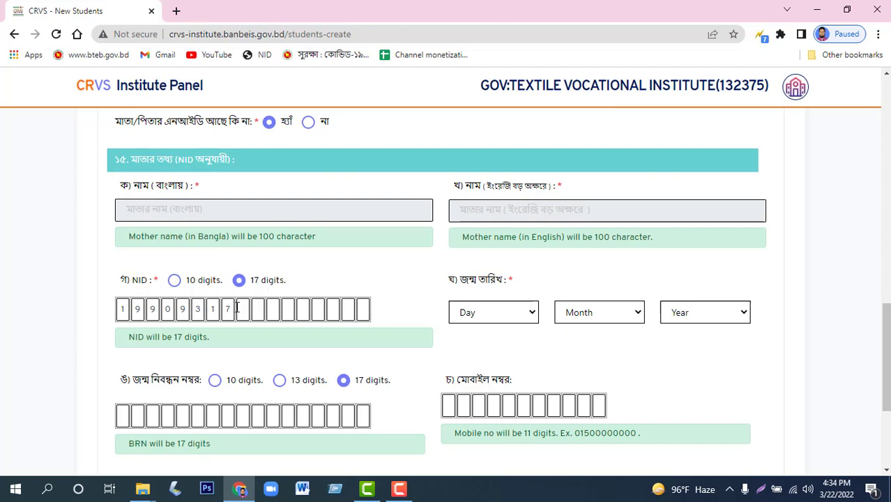
click(227, 309)
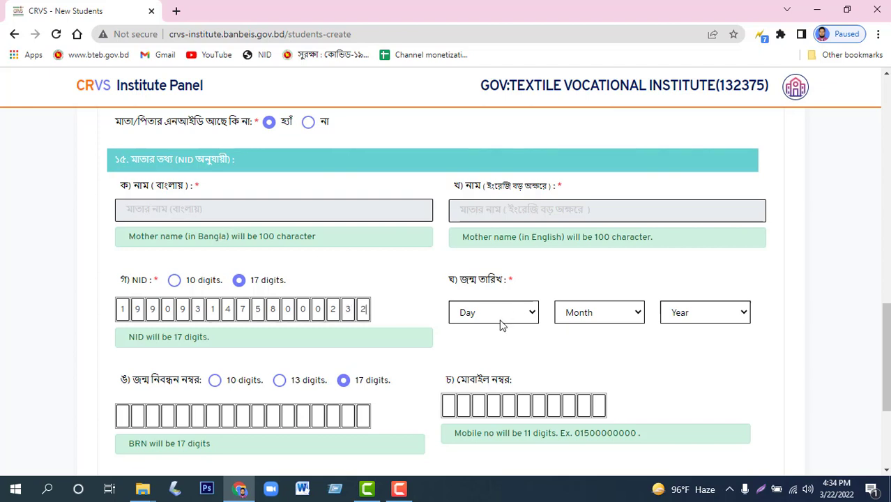
Set the mother's birth date to 18 Nov 1990.
click(499, 314)
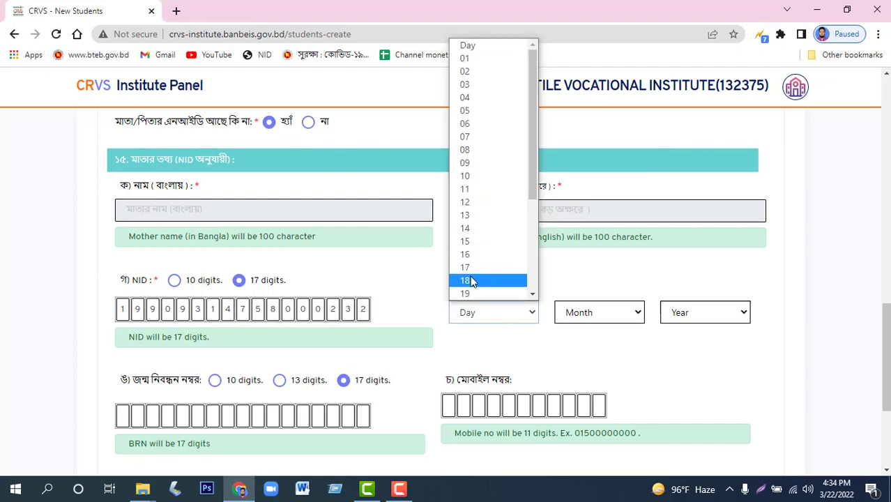
click(474, 279)
click(583, 314)
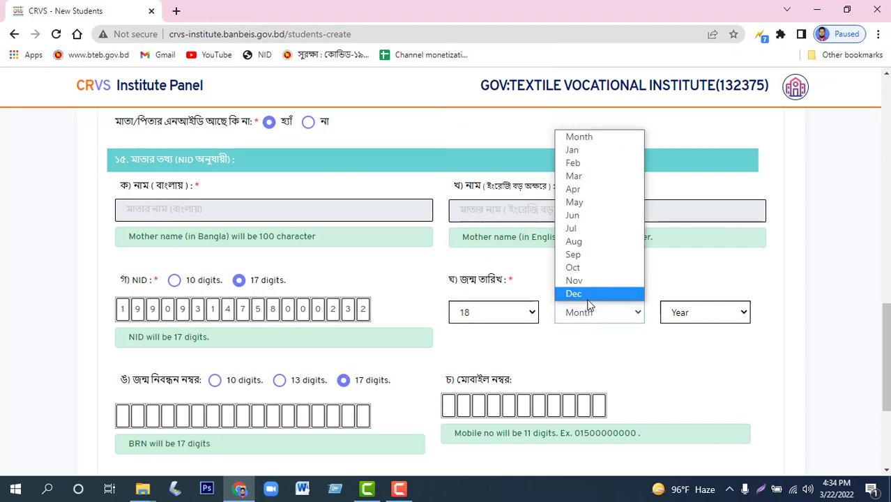
click(589, 284)
click(690, 316)
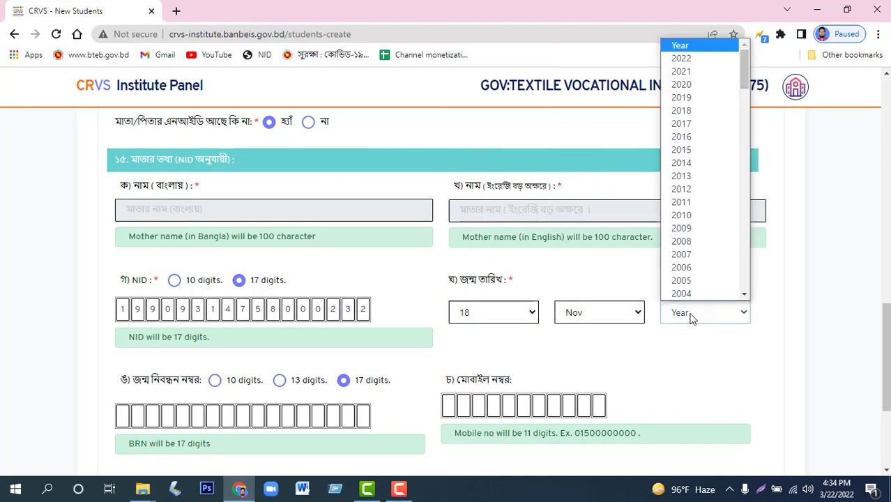
scroll(695, 258, down, 3)
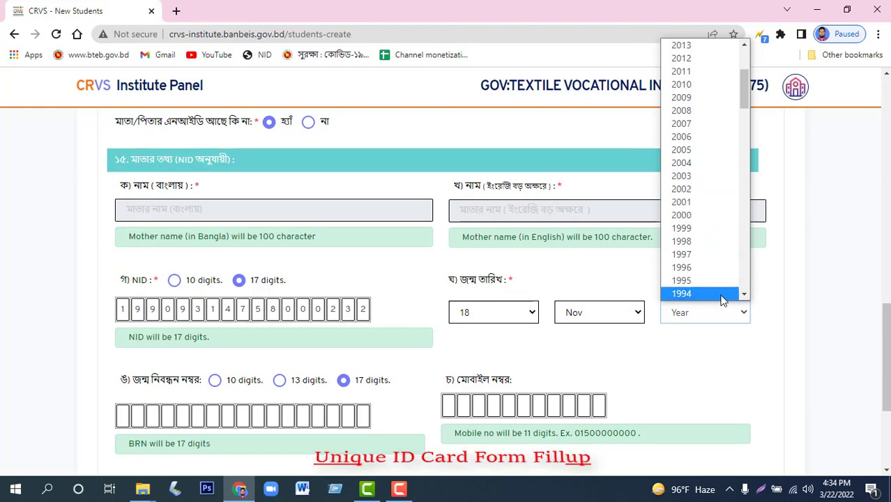
click(745, 298)
click(687, 280)
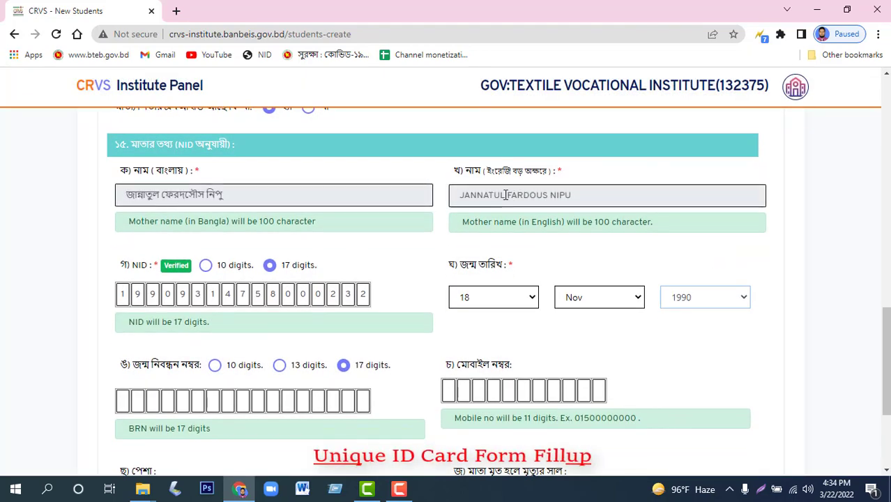
Enter the mother's mobile number and save Page 1 to move to Page 2.
drag(573, 195, 460, 187)
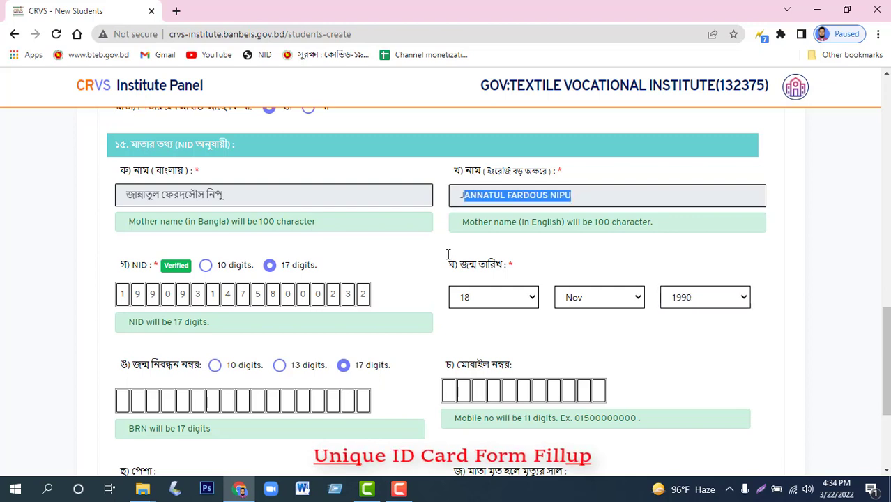
scroll(502, 256, down, 1)
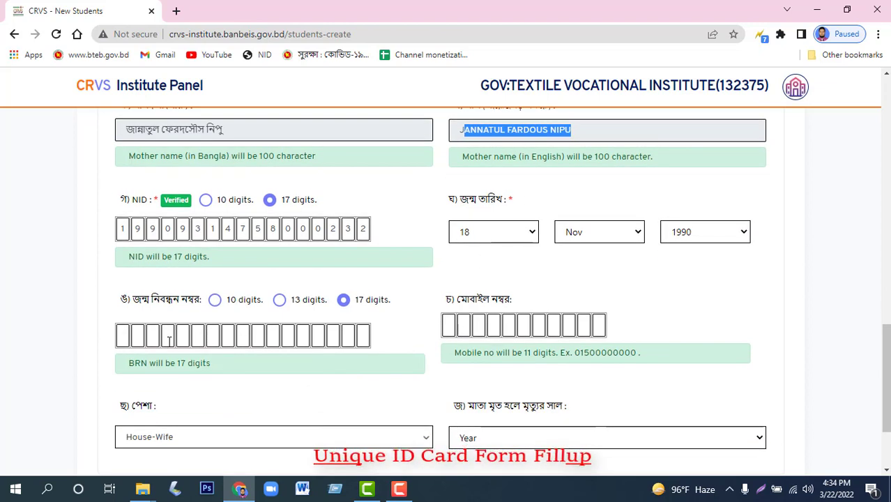
click(448, 325)
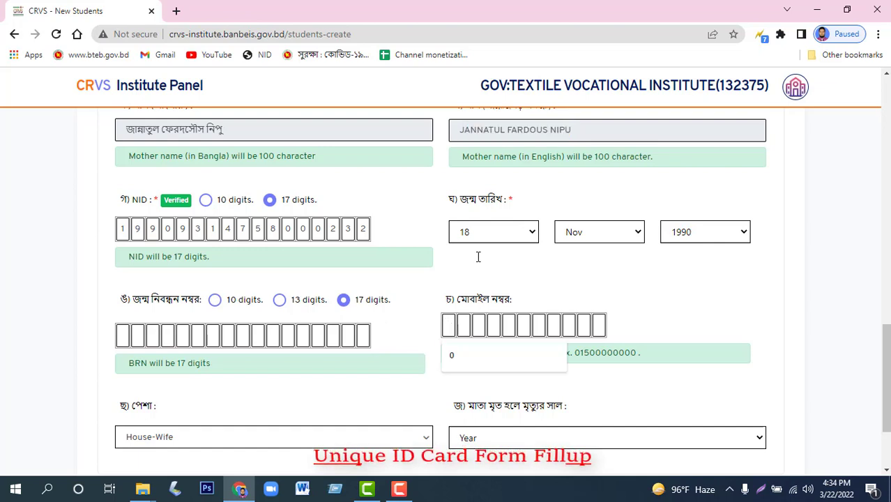
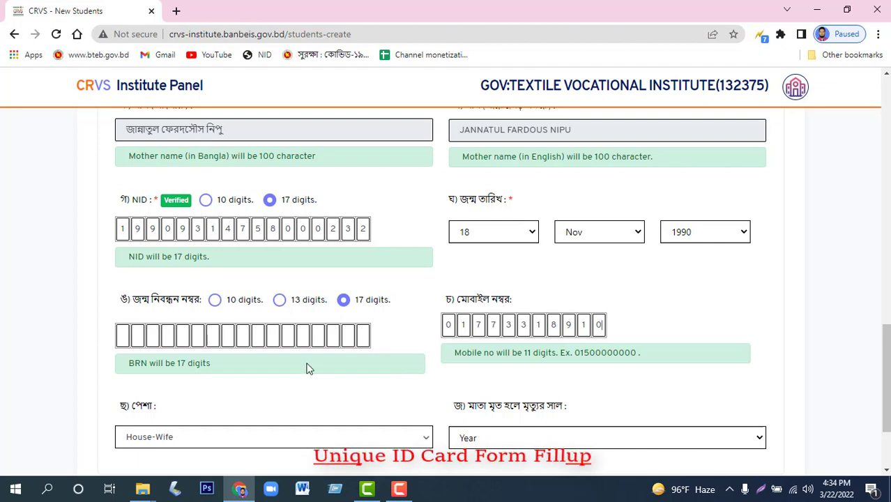
scroll(231, 391, down, 1)
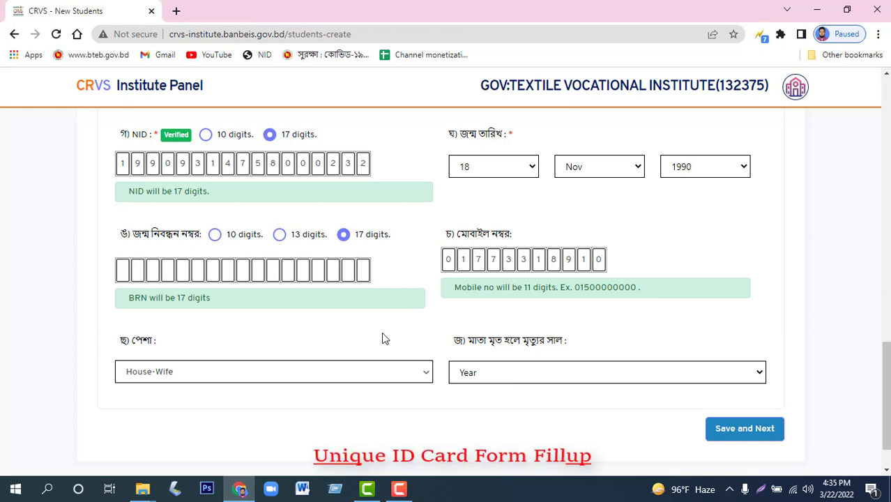
click(726, 438)
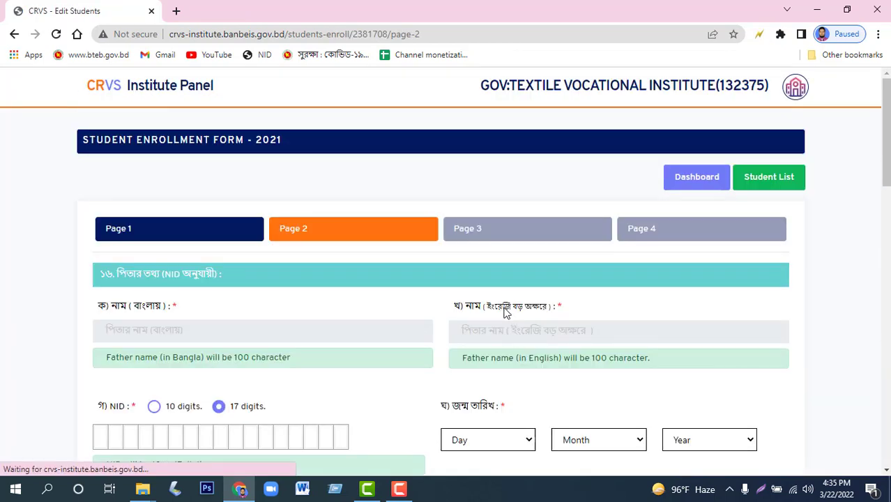
Enter the father's NID number in the NID boxes on Page 2.
scroll(467, 240, down, 1)
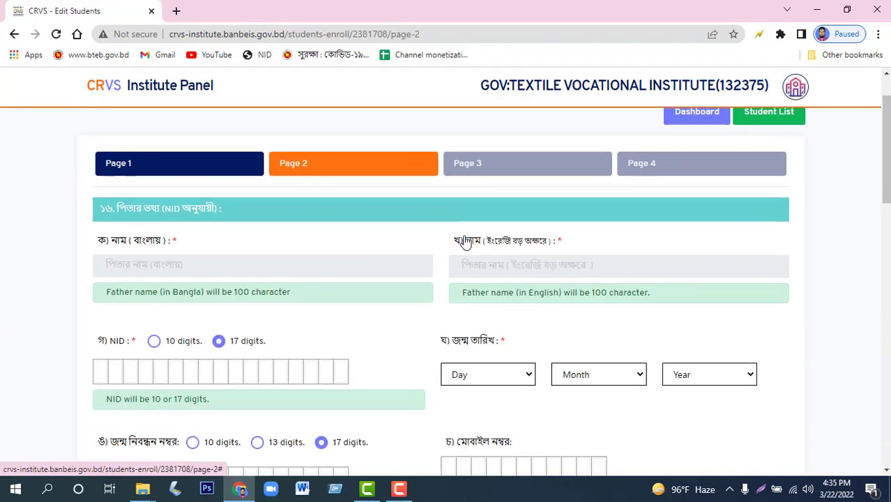
scroll(167, 231, down, 1)
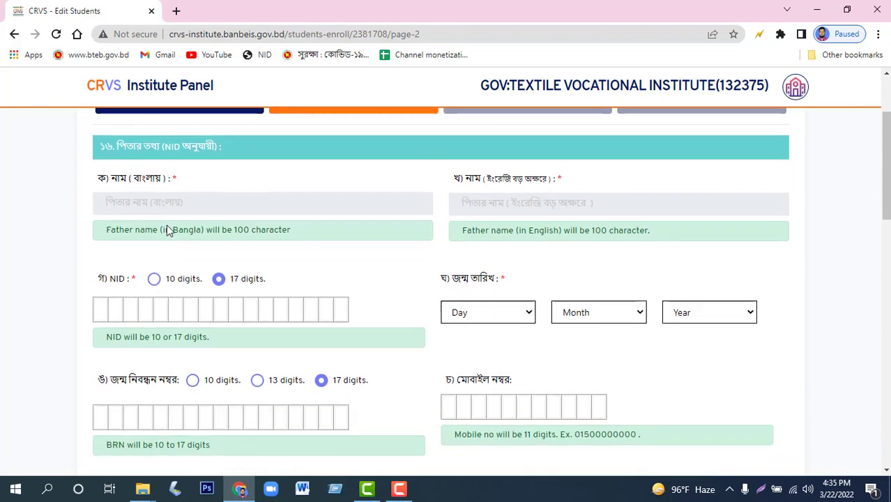
click(102, 307)
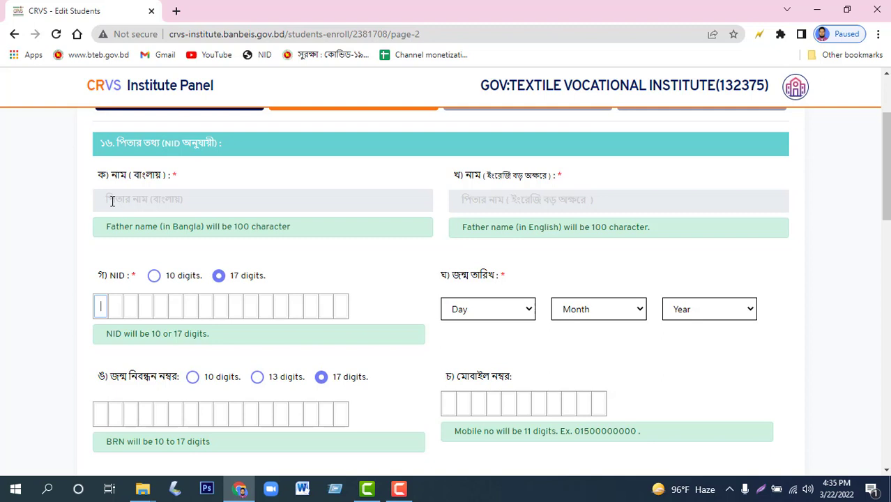
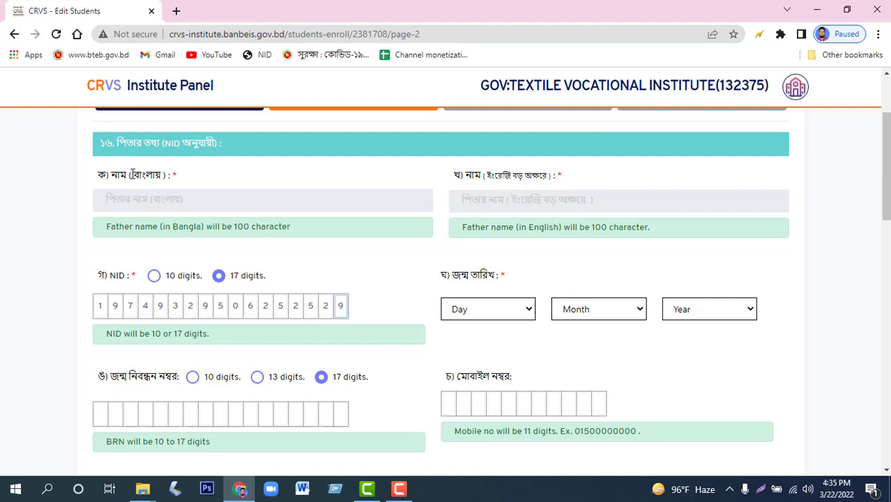
click(493, 311)
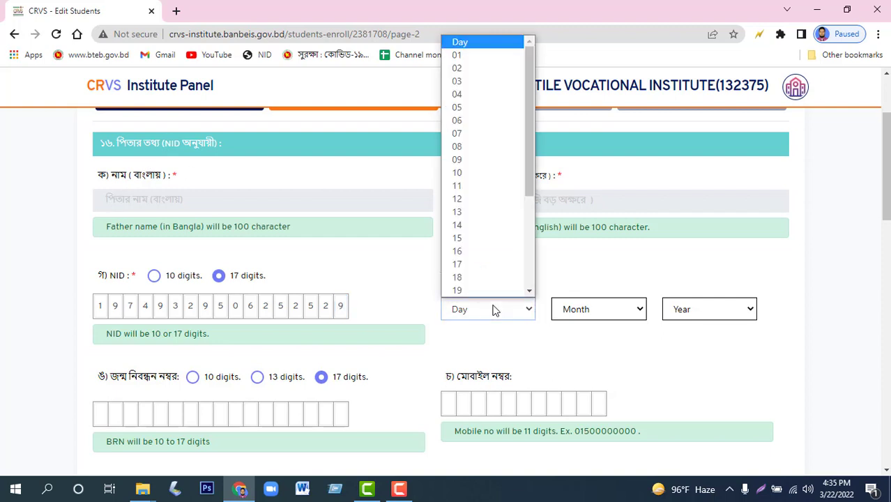
click(475, 186)
click(578, 313)
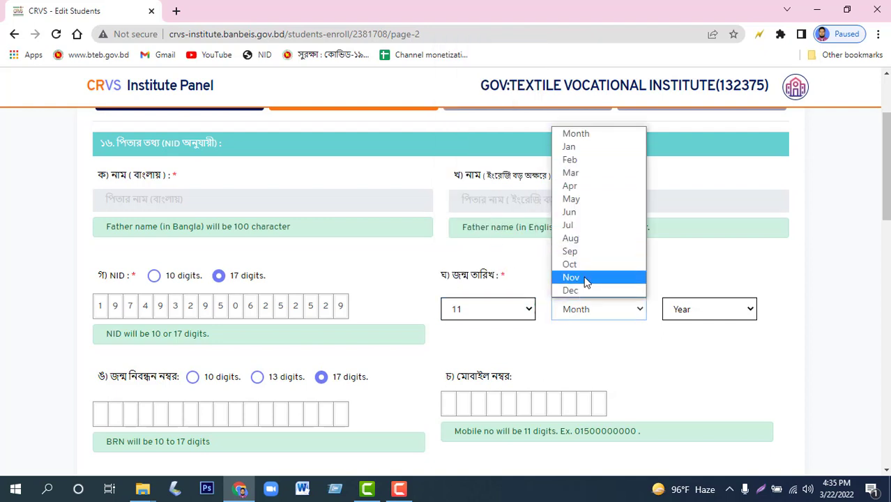
click(579, 278)
click(562, 313)
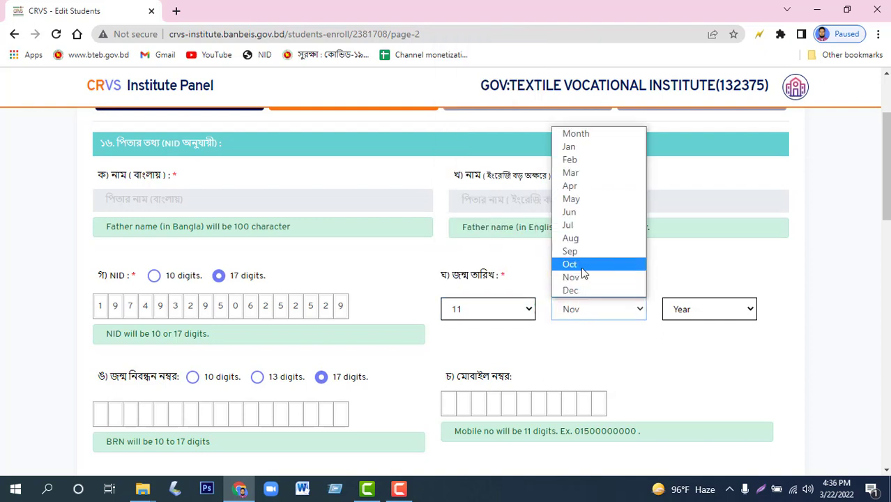
click(582, 268)
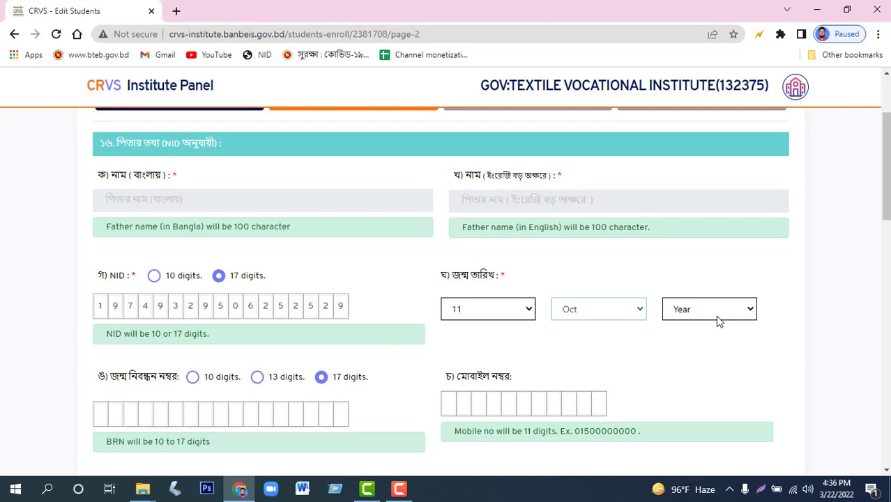
click(716, 316)
scroll(751, 279, down, 10)
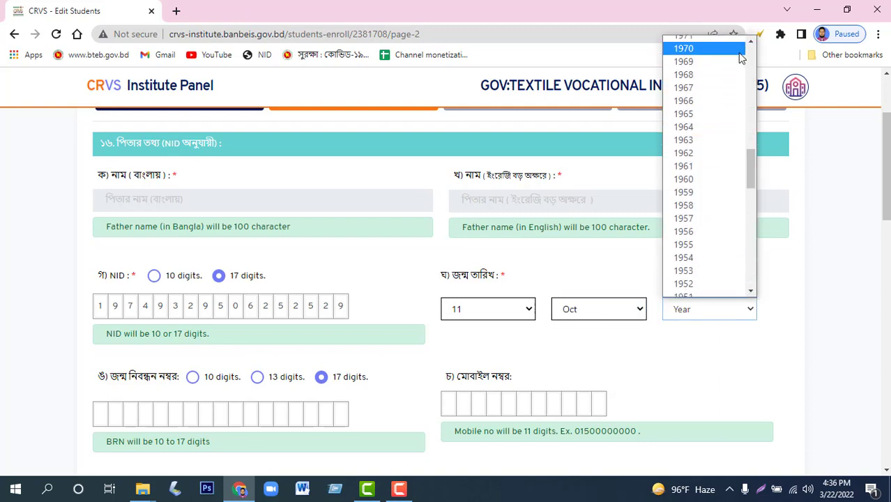
click(752, 40)
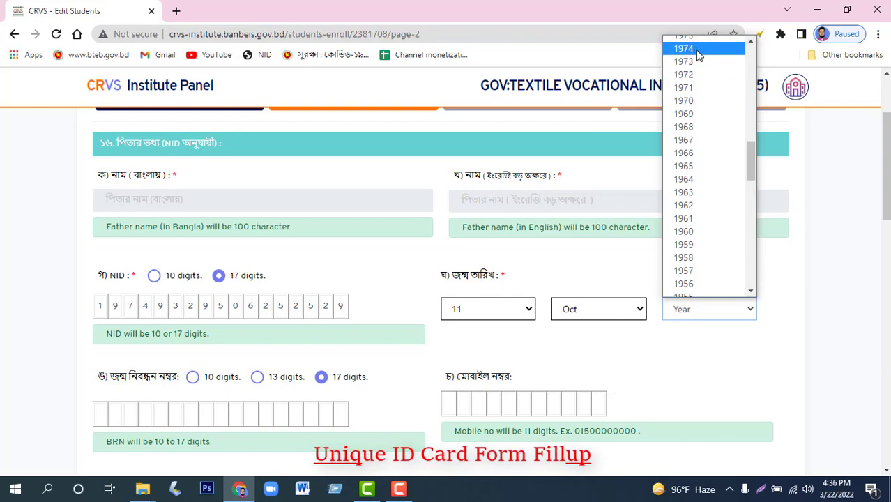
click(705, 49)
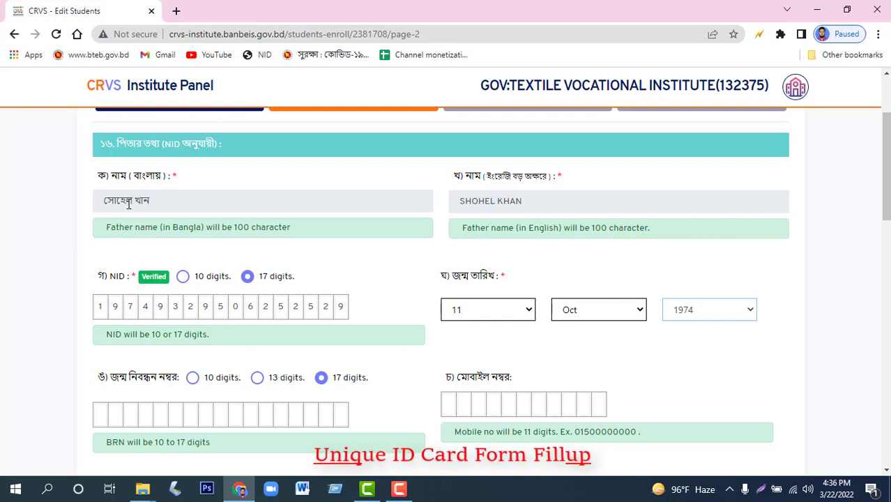
Enter the father's mobile number.
scroll(279, 272, down, 2)
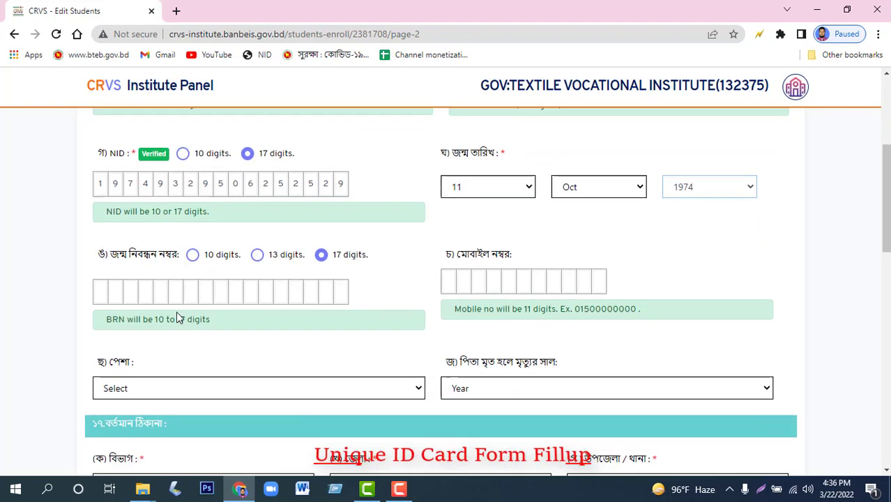
click(450, 268)
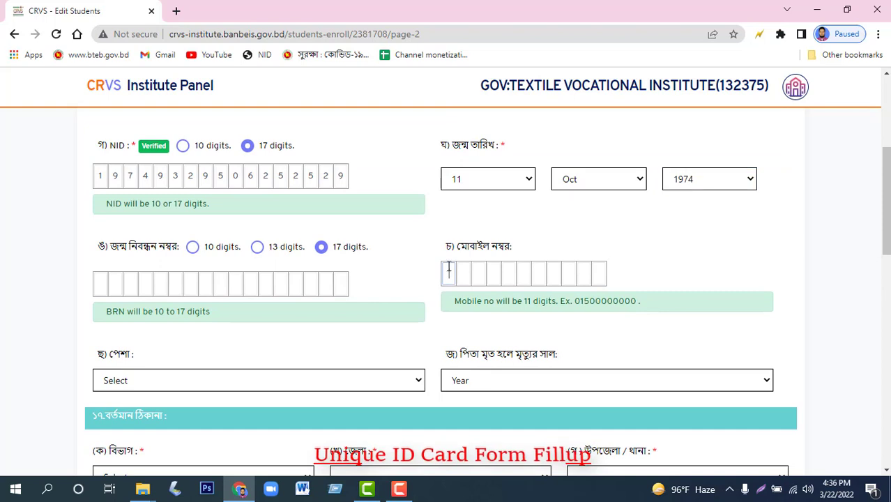
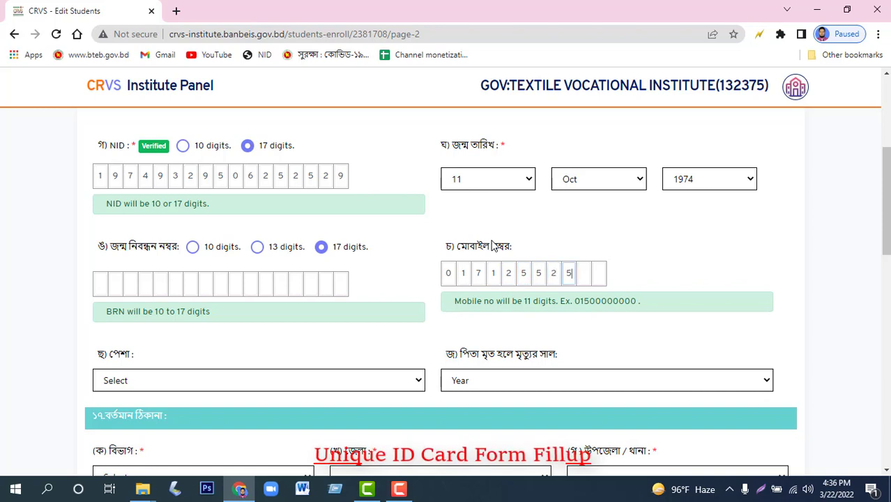
Set the father's occupation to 'Agricultural, forestry and fishery labourers'.
scroll(272, 357, down, 1)
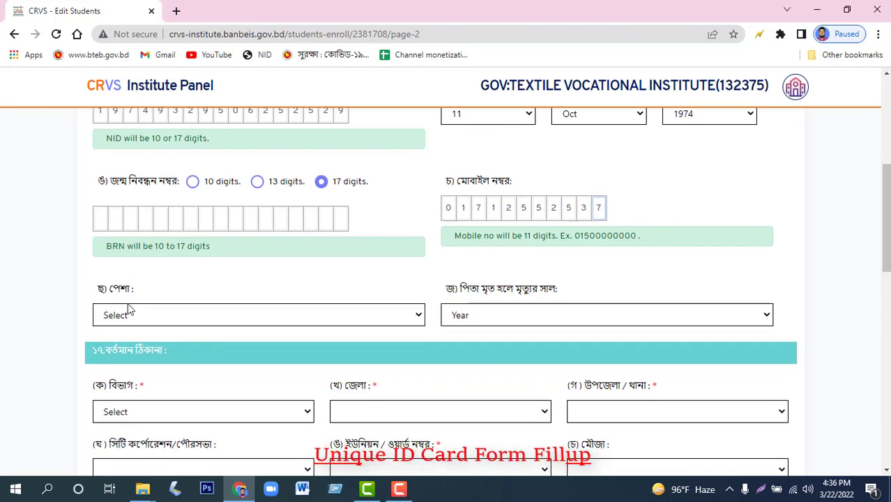
click(131, 315)
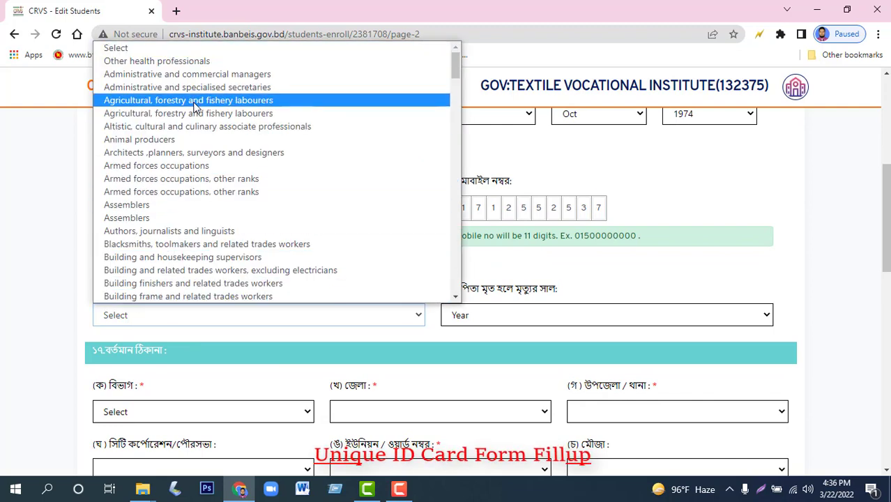
click(195, 100)
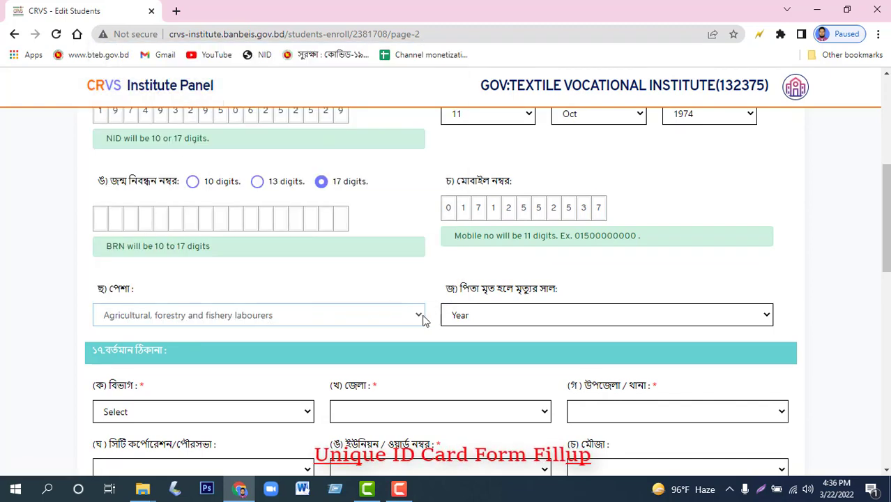
scroll(489, 310, down, 1)
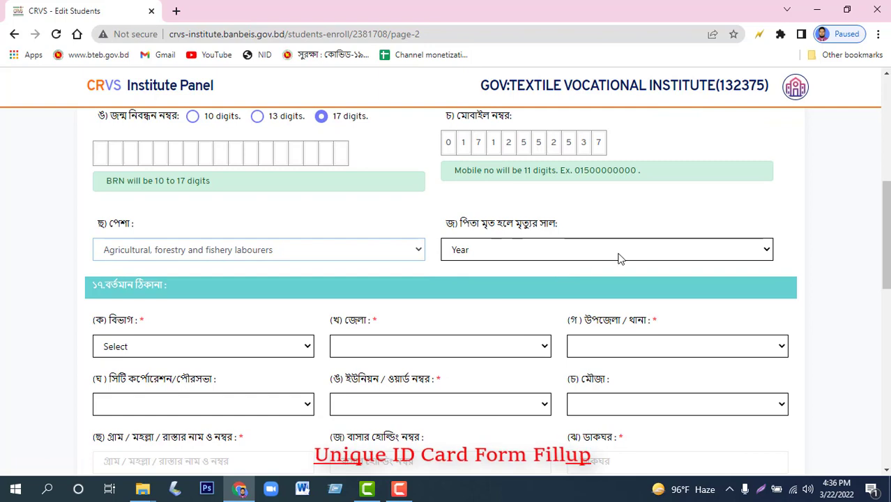
scroll(345, 295, down, 1)
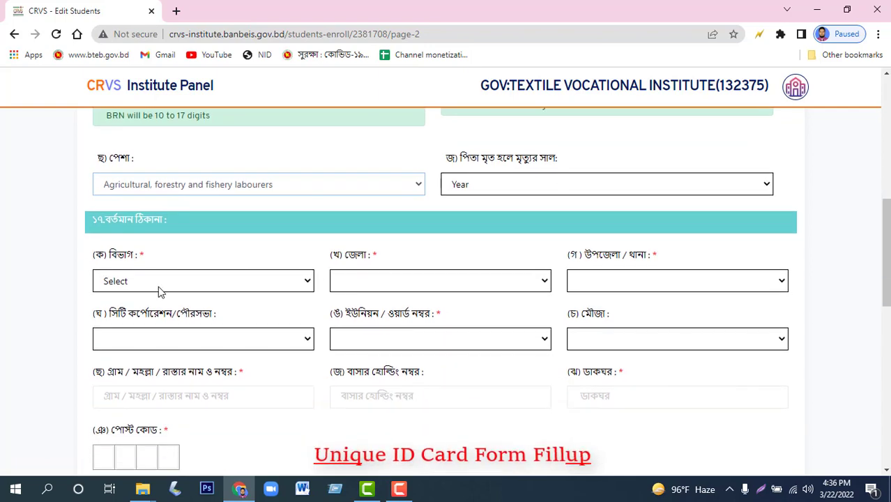
scroll(193, 231, down, 1)
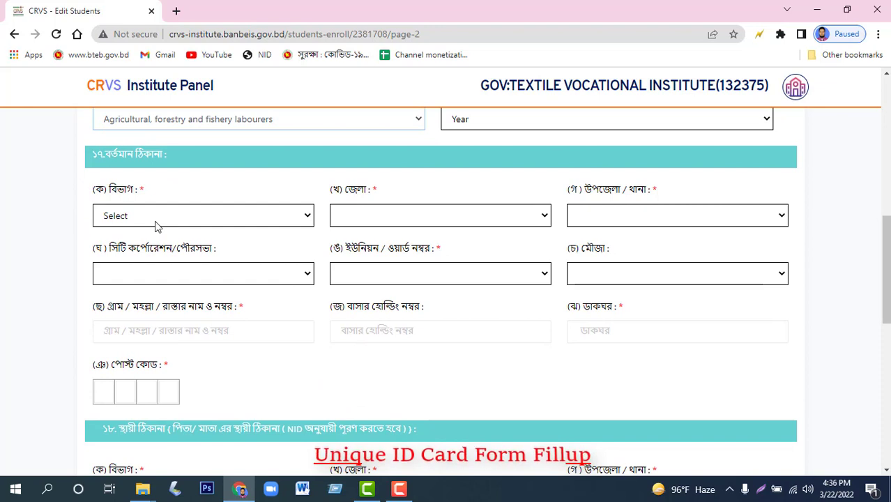
Set the present address to division Dhaka, district Tangail and upazila Kalihati.
click(156, 221)
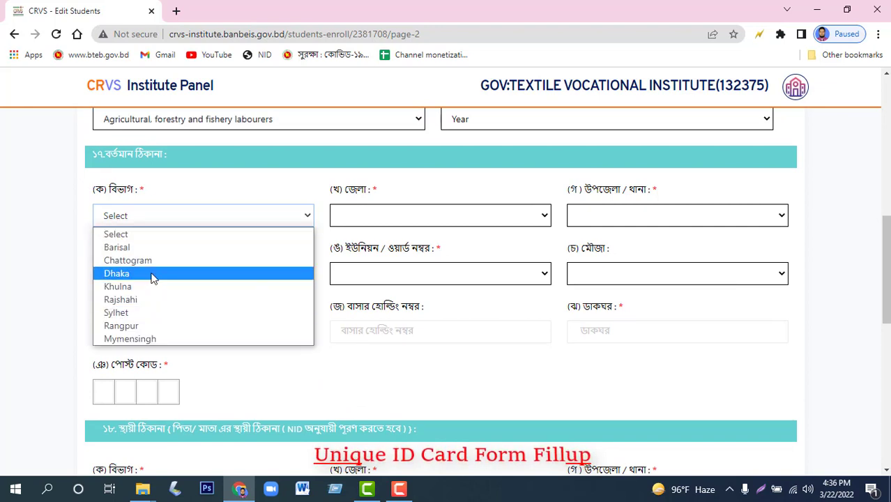
key(Escape)
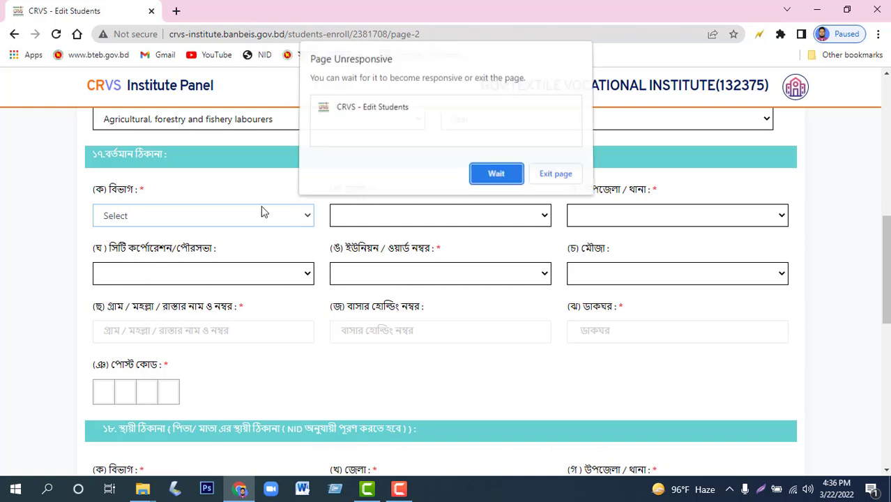
click(471, 178)
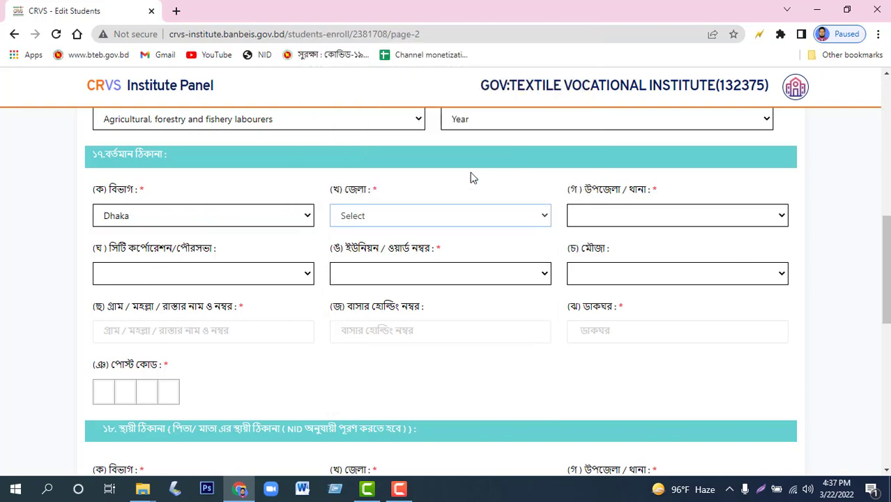
click(377, 222)
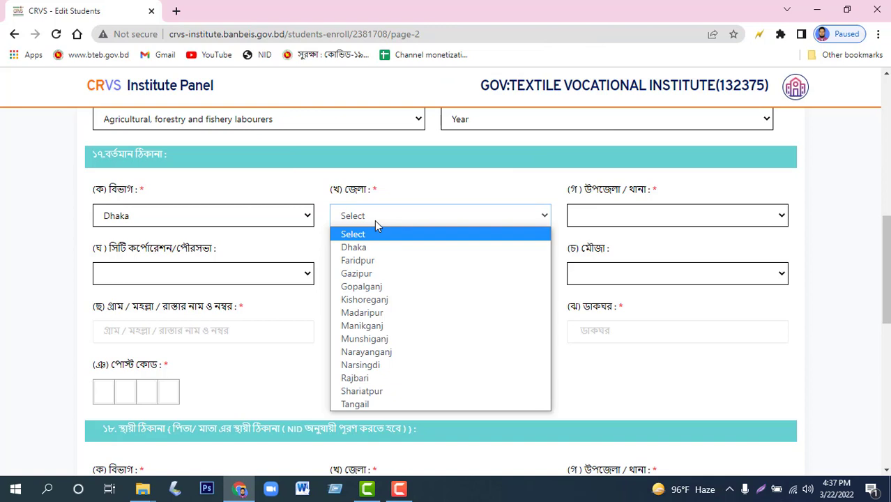
click(372, 404)
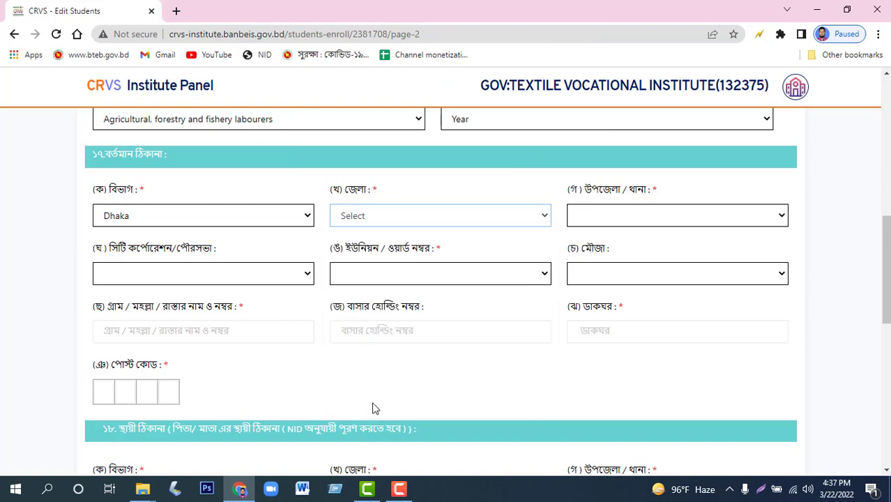
click(613, 220)
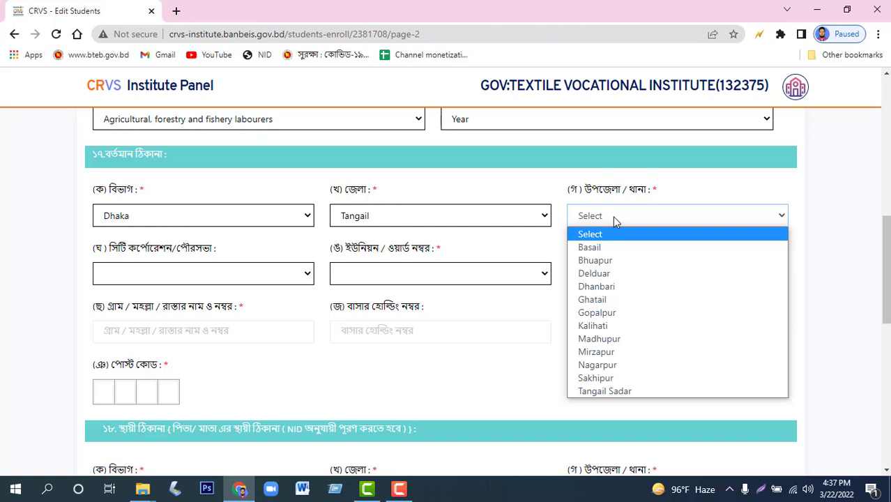
click(624, 328)
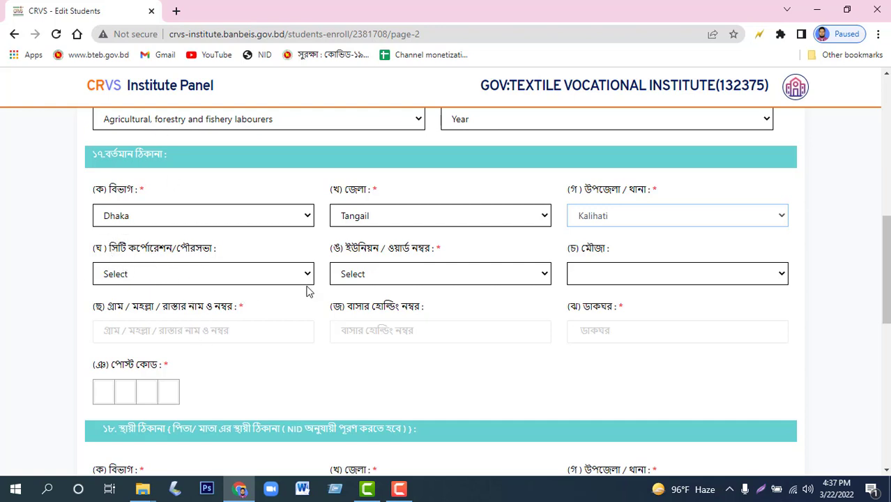
Choose KOKDAHARA as the present-address union/ward and Charan as its mouza.
click(374, 279)
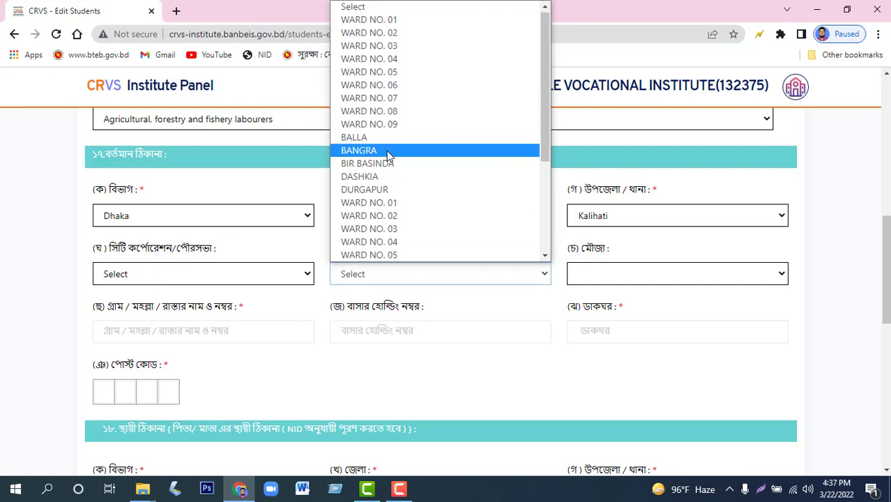
scroll(389, 199, down, 4)
click(389, 177)
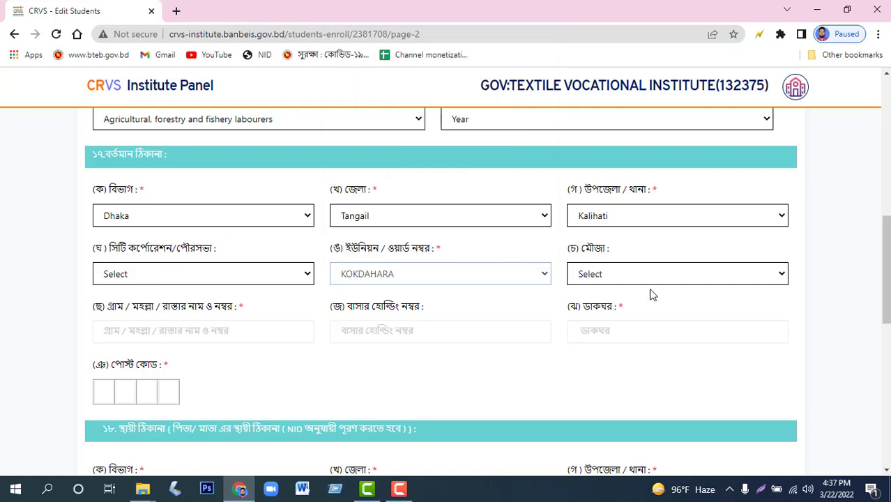
click(621, 276)
click(624, 72)
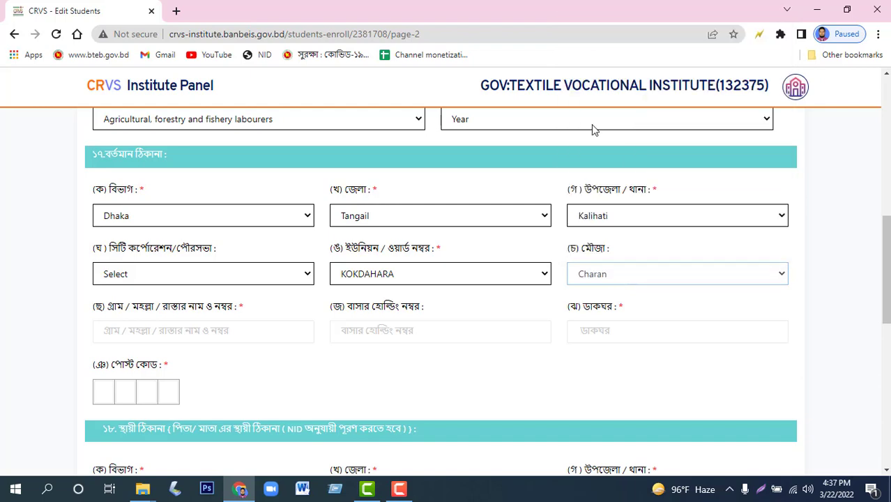
scroll(189, 336, down, 2)
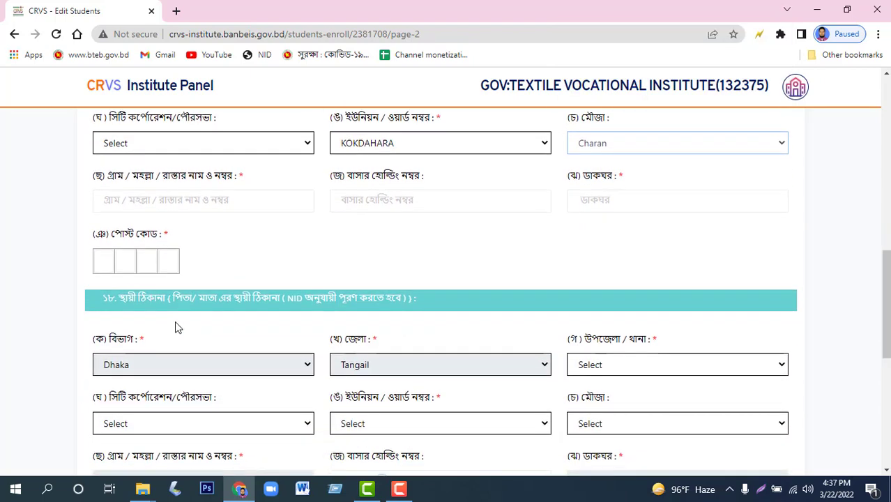
Copy the village and post-office names from section 18 into the present address in section 17.
scroll(179, 252, down, 2)
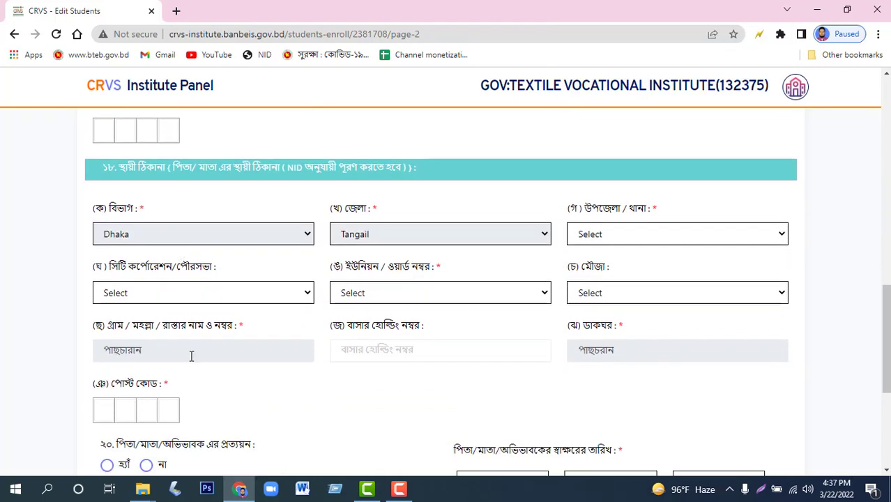
scroll(168, 348, up, 2)
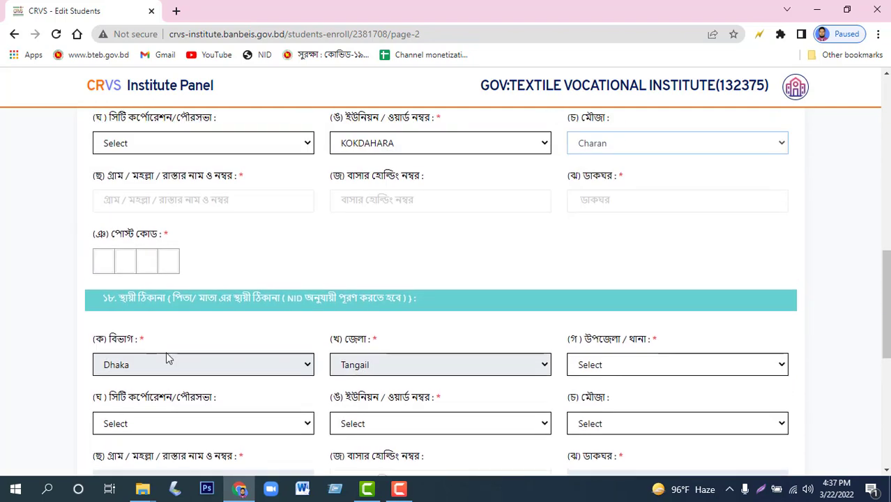
scroll(163, 288, down, 2)
drag(151, 355, 50, 344)
key(ctrl+c)
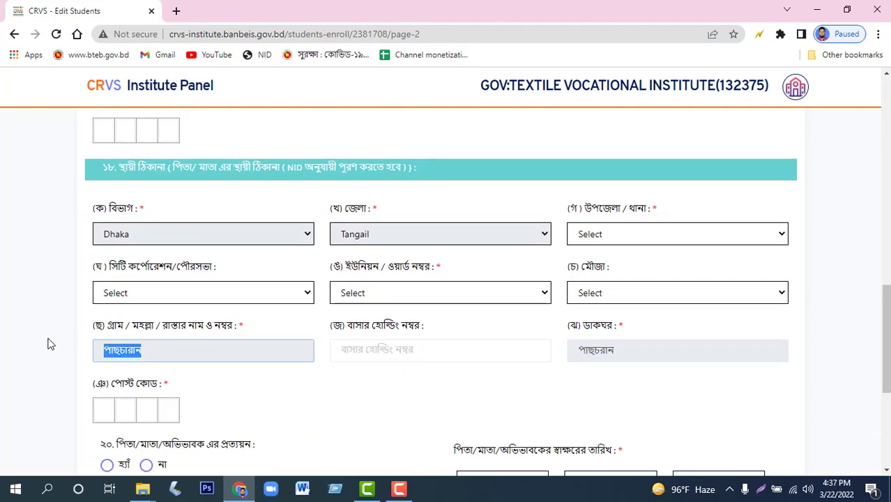
scroll(50, 347, up, 3)
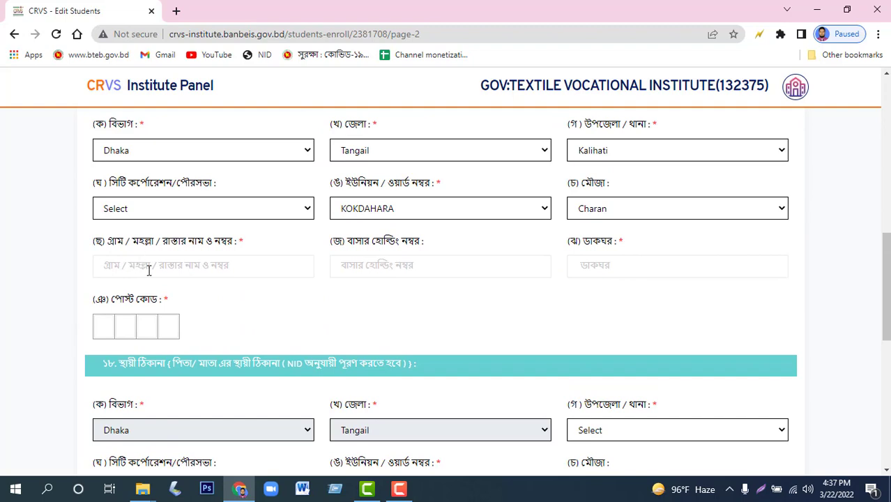
click(148, 271)
key(ctrl+v)
scroll(534, 398, down, 3)
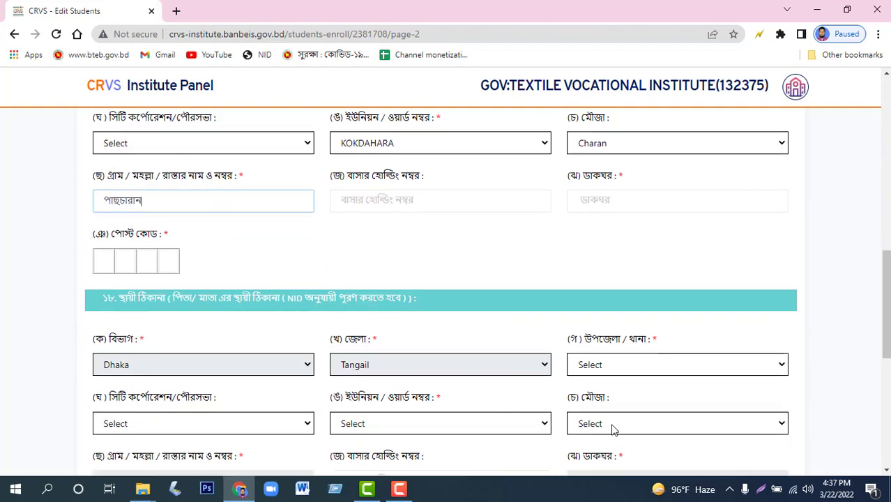
drag(625, 354, 545, 355)
key(ctrl+c)
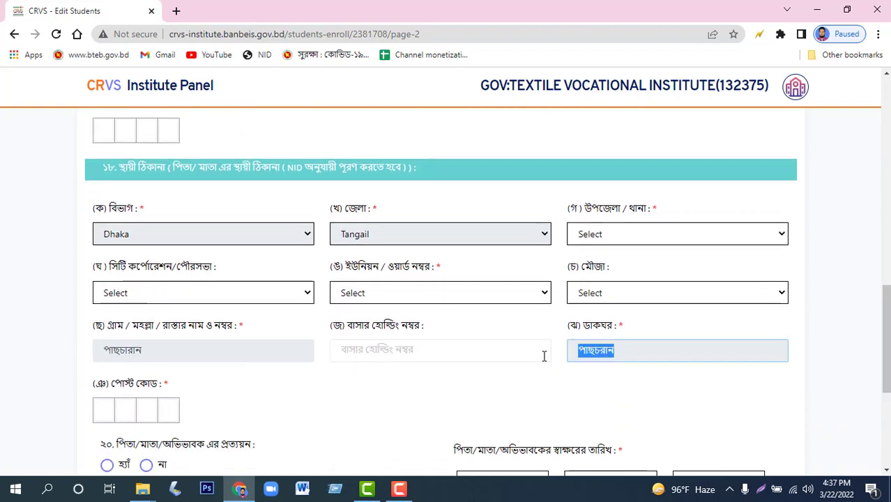
scroll(562, 356, up, 3)
click(594, 266)
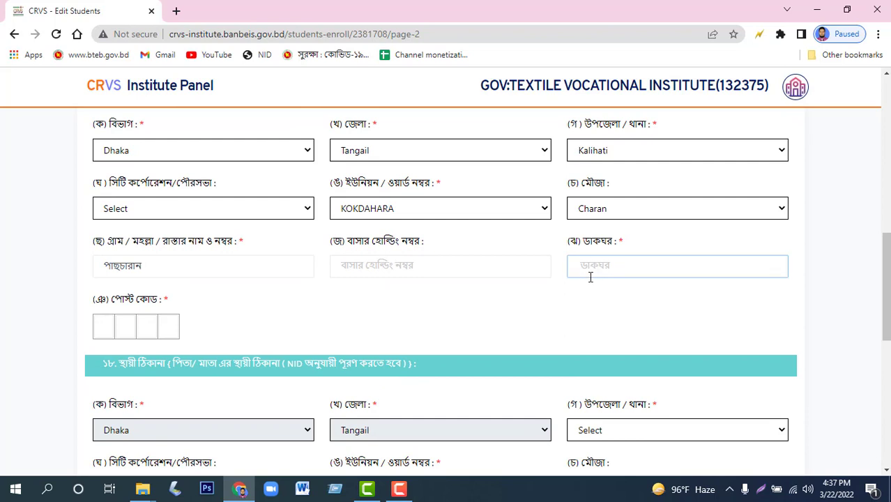
key(ctrl+v)
scroll(412, 341, down, 1)
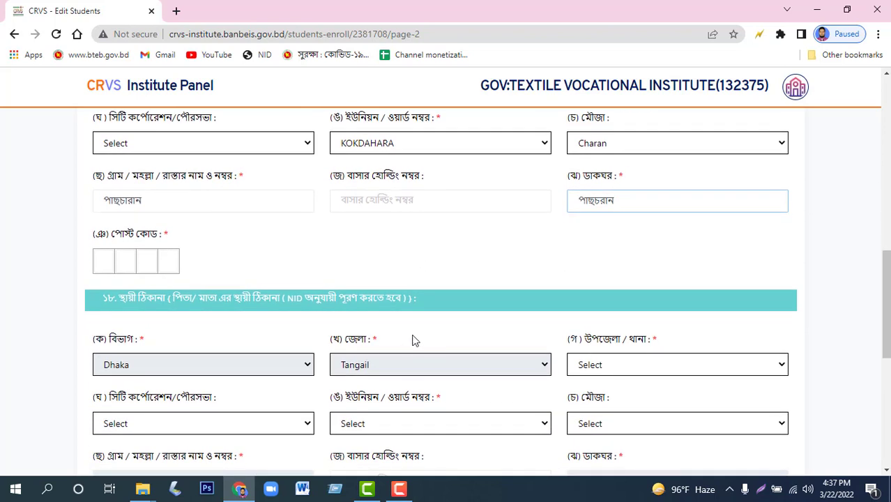
Set the permanent address to upazila Kalihati, union/ward KOKDAHARA and mouza Charan.
scroll(418, 209, down, 1)
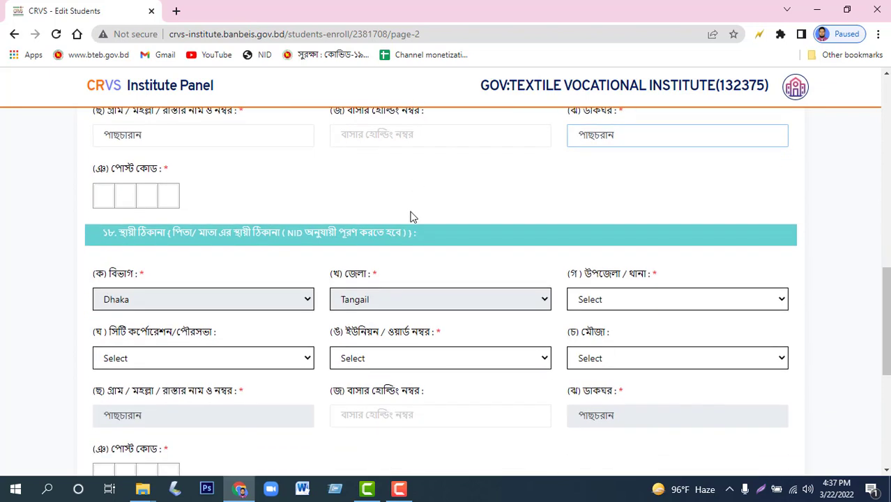
click(590, 300)
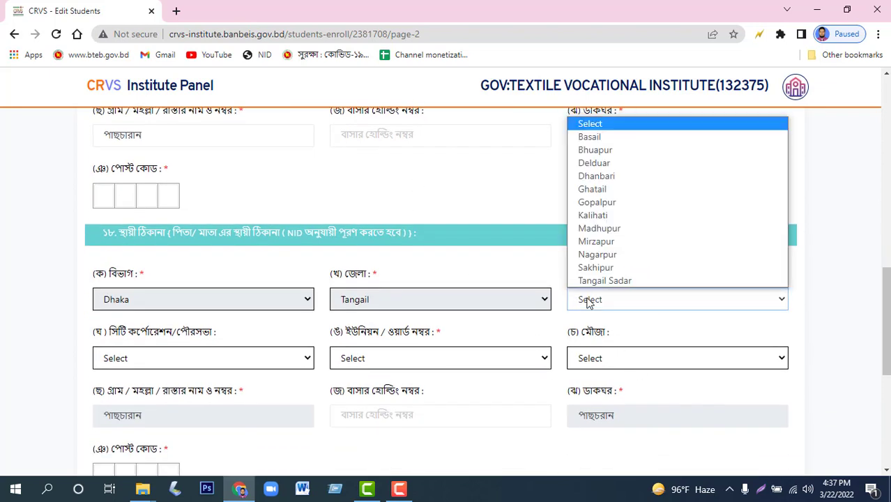
click(606, 222)
click(373, 357)
scroll(387, 264, down, 1)
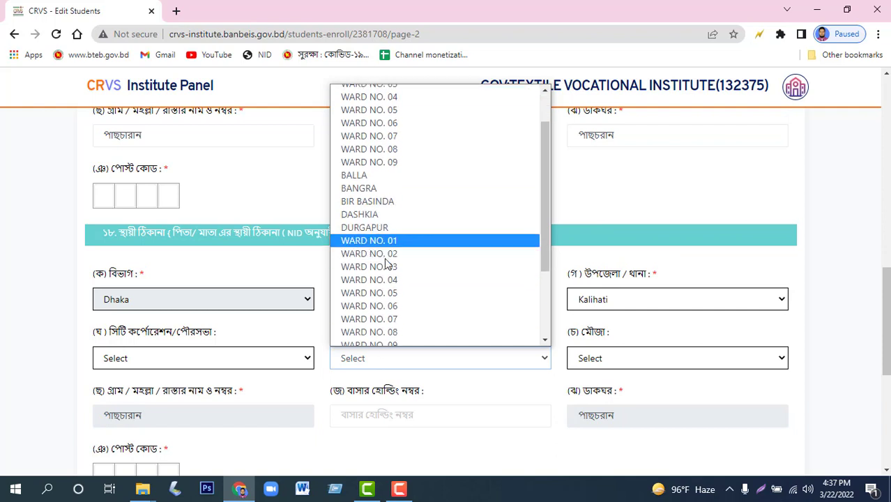
scroll(387, 263, down, 3)
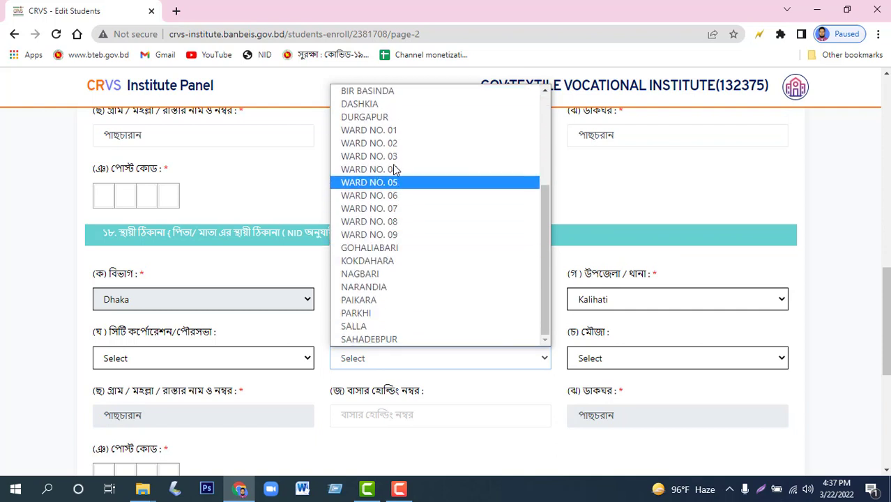
click(388, 264)
click(617, 363)
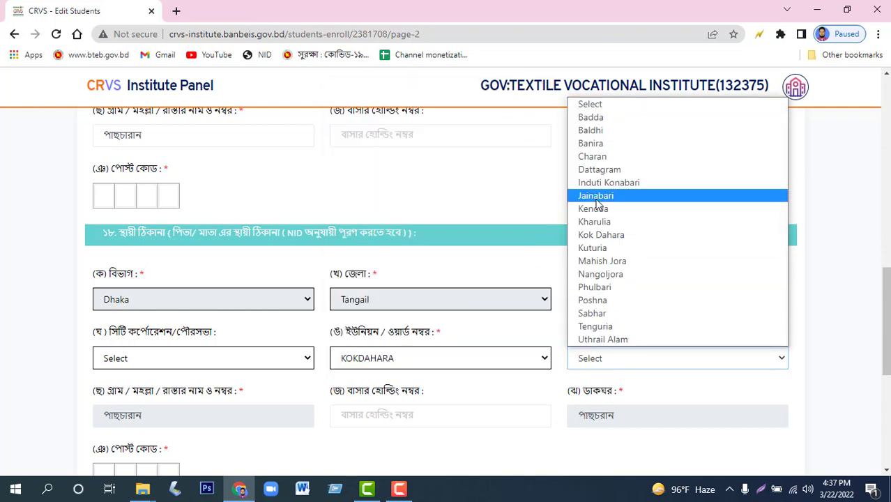
click(592, 157)
scroll(208, 362, down, 1)
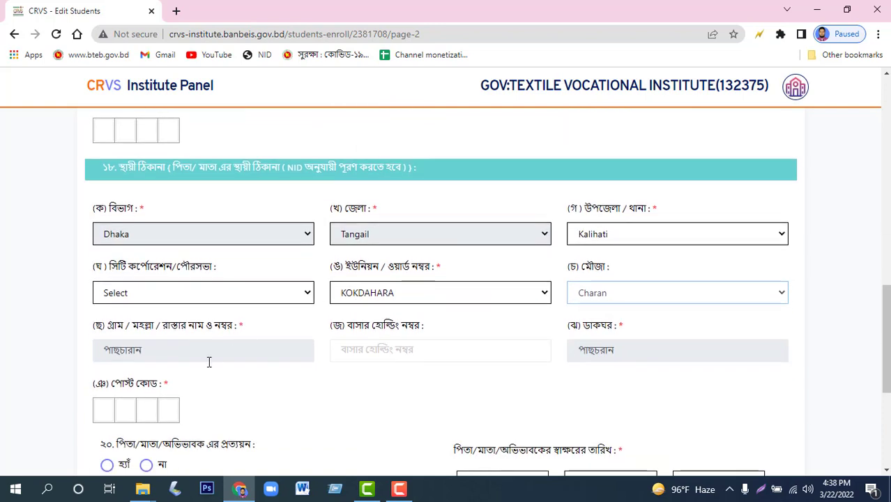
Enter 1970 in the post code boxes of both section 17 and section 18.
click(104, 404)
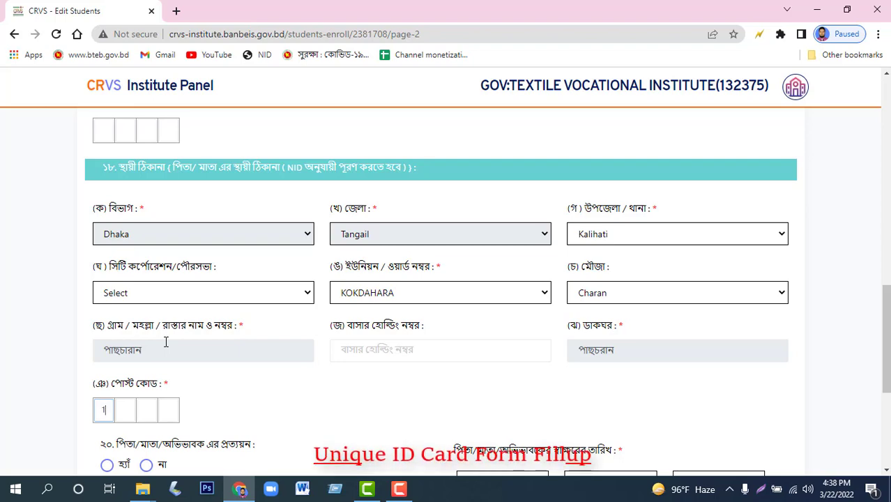
scroll(133, 396, down, 2)
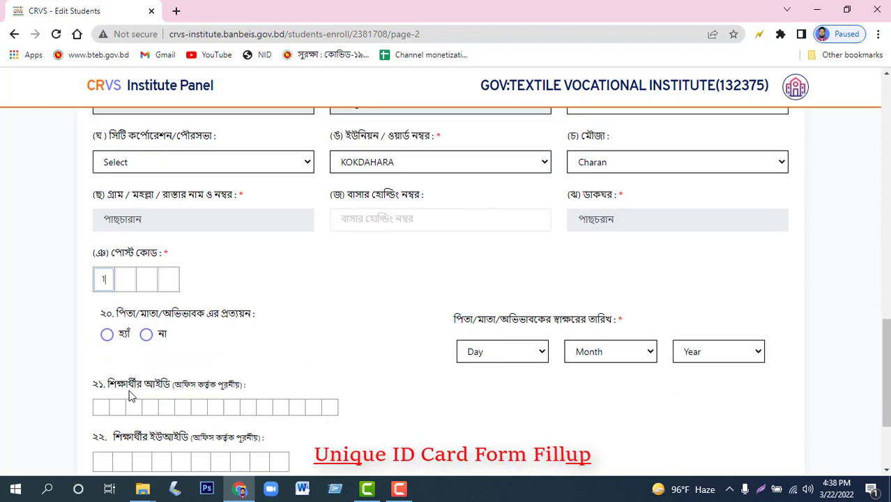
scroll(133, 395, down, 1)
scroll(132, 395, up, 5)
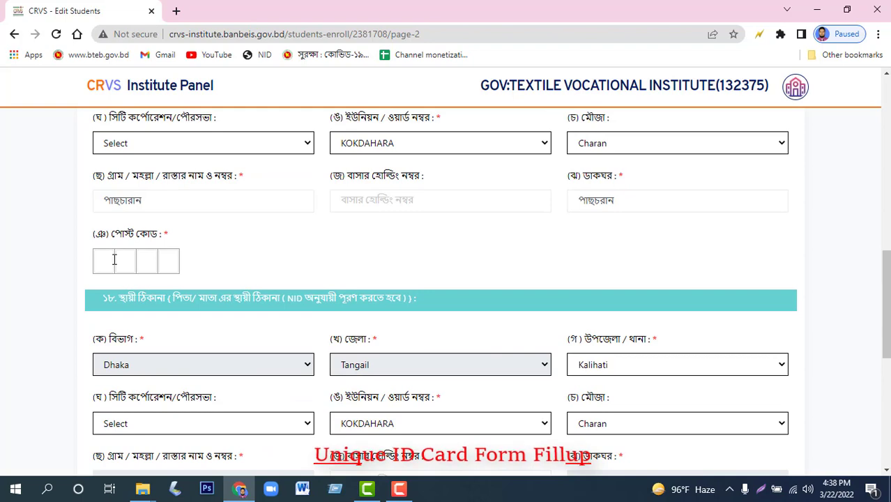
click(112, 256)
text(1970)
scroll(193, 261, down, 4)
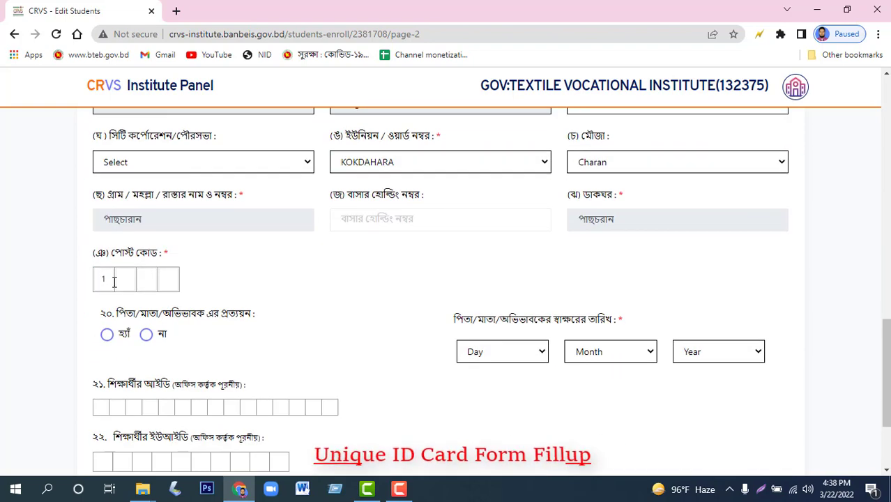
click(113, 281)
text(19)
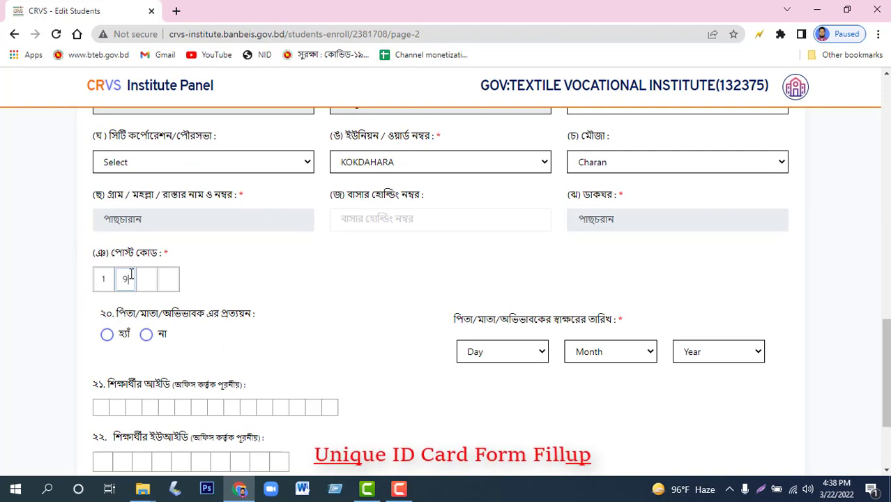
text(70)
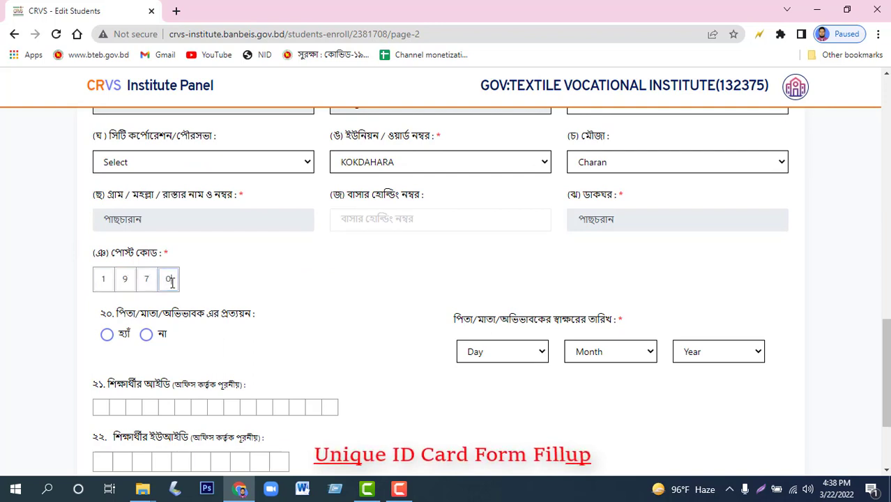
scroll(177, 288, down, 1)
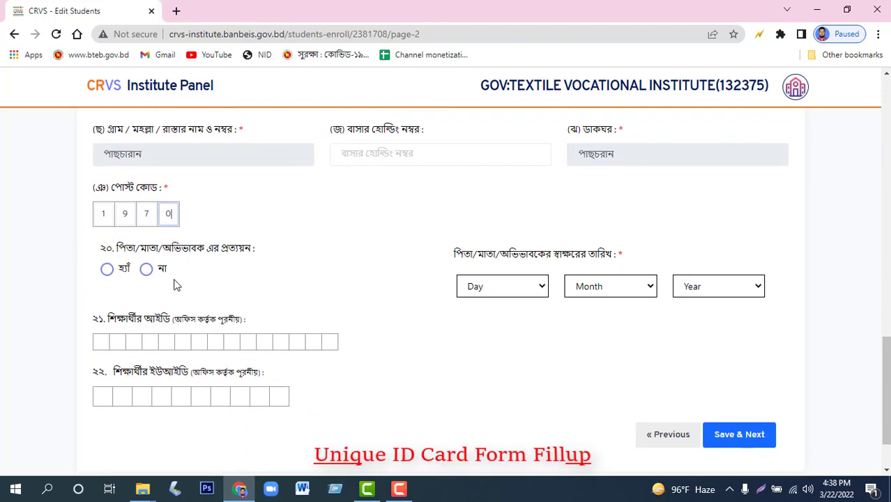
Mark the guardian attestation হ্যাঁ, set signature date 02 Jan 2022, and Save & Next.
click(107, 269)
click(497, 293)
click(469, 45)
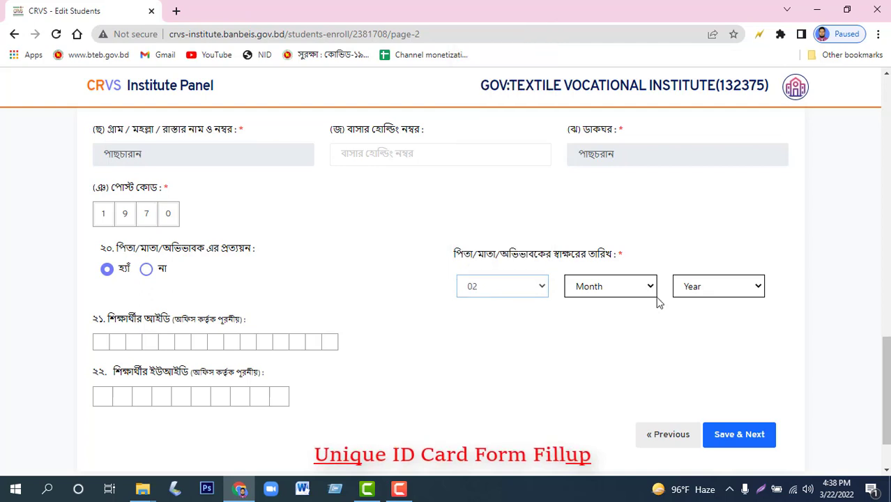
click(628, 293)
click(651, 314)
click(683, 290)
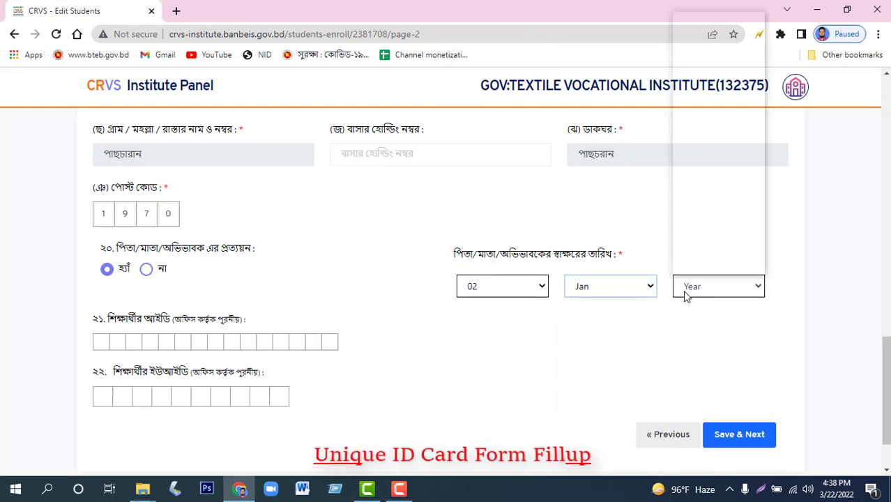
click(689, 33)
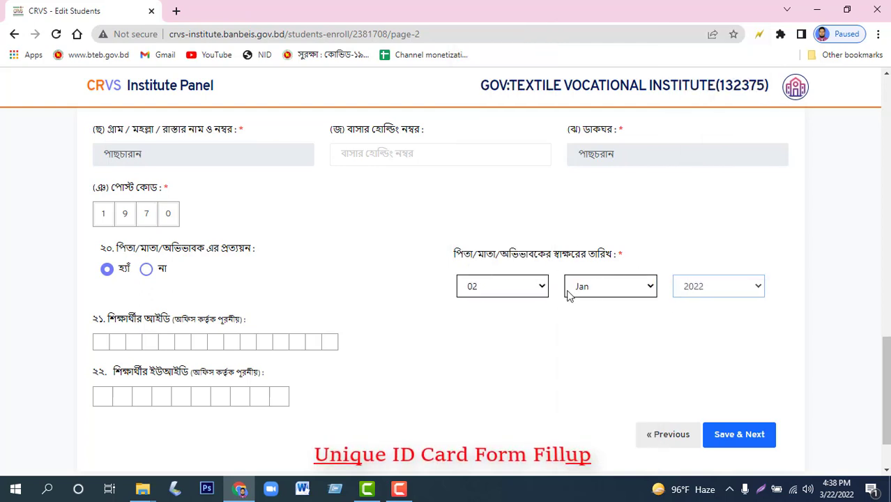
scroll(627, 349, down, 2)
click(738, 370)
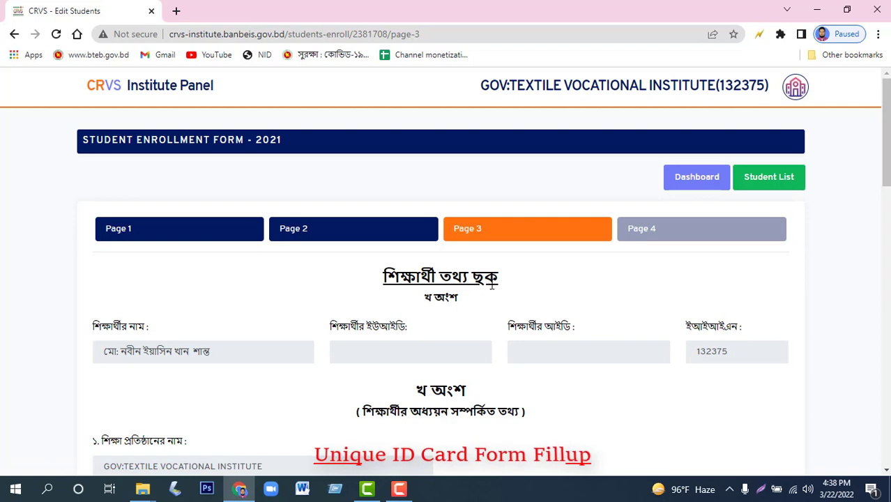
Scroll Page 3 down to section 3, showing the prefilled class Nine and roll 35.
scroll(474, 286, down, 3)
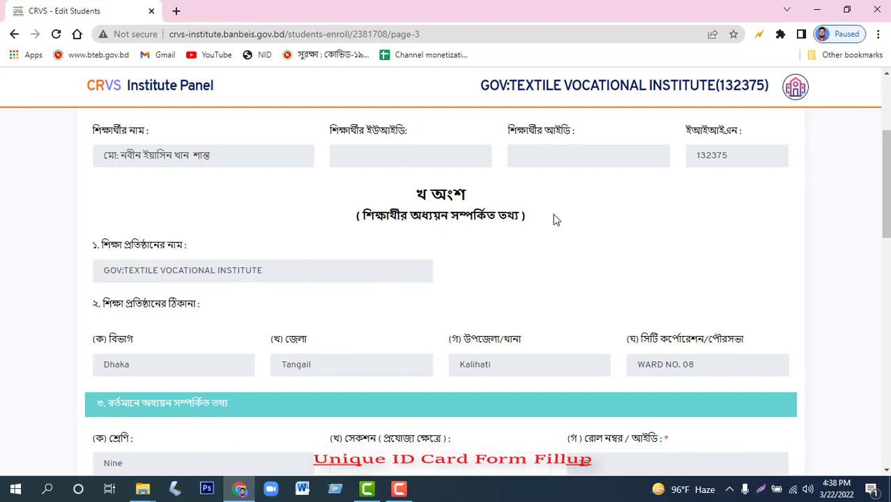
scroll(224, 280, down, 3)
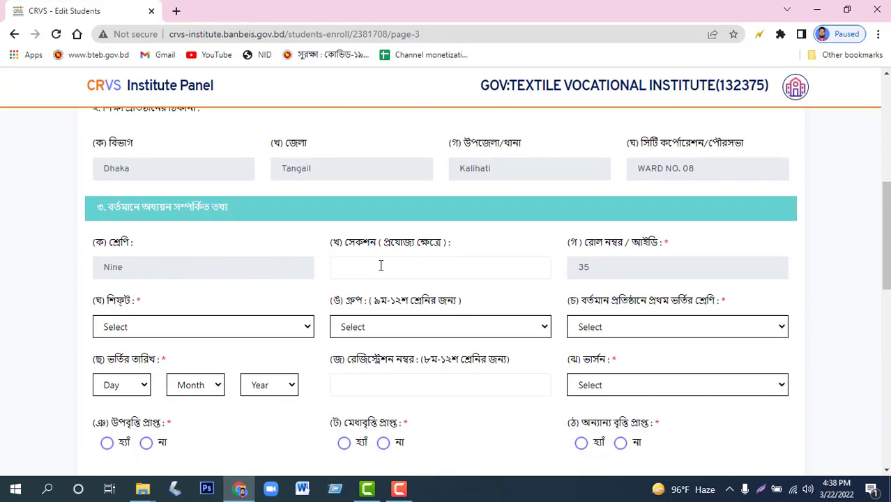
Set shift প্রভাতী, group Vocational and first-admission class Nine.
scroll(141, 270, down, 1)
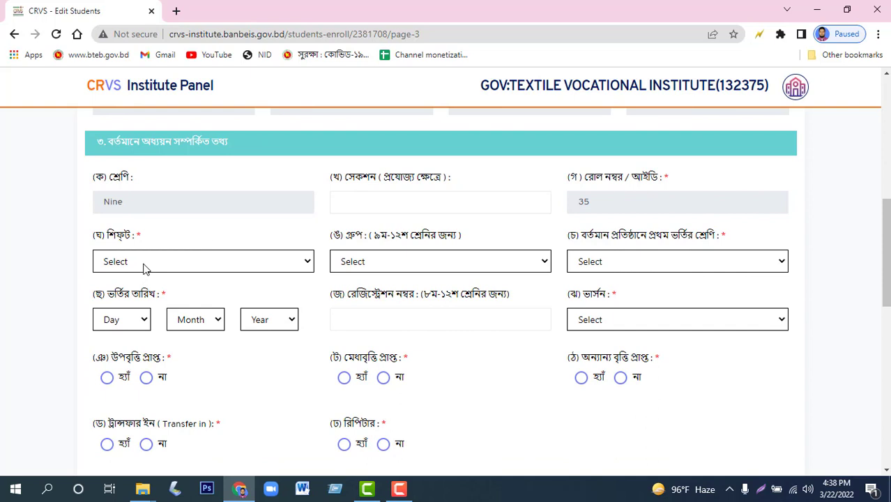
click(143, 263)
click(133, 294)
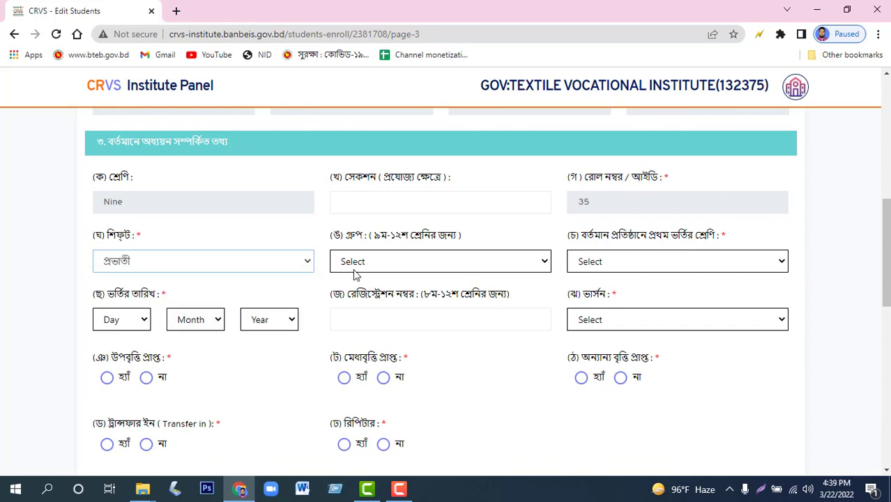
click(374, 261)
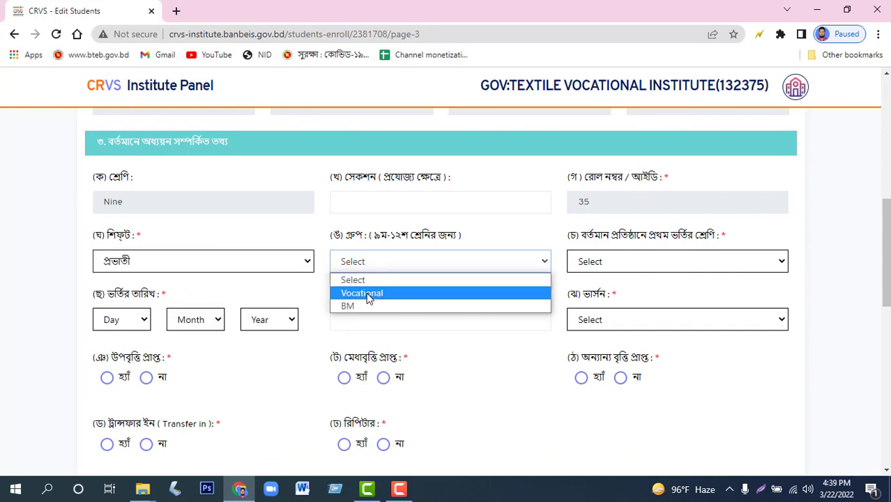
click(377, 294)
click(608, 268)
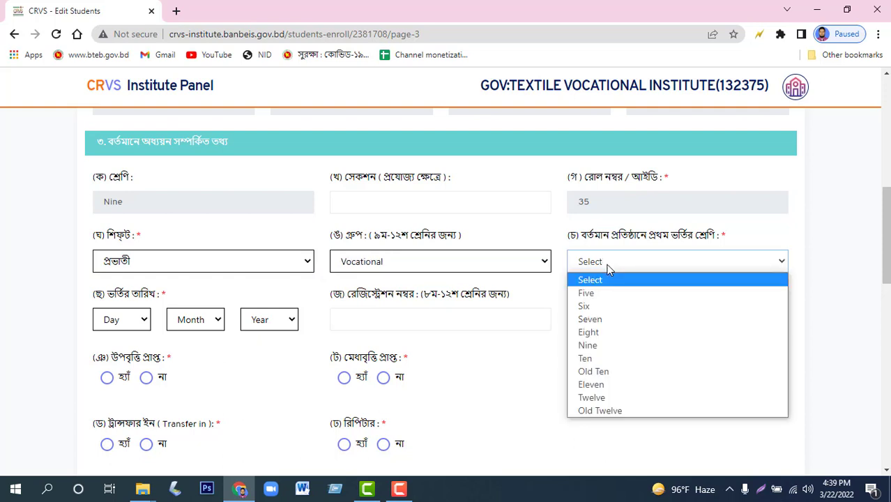
click(598, 346)
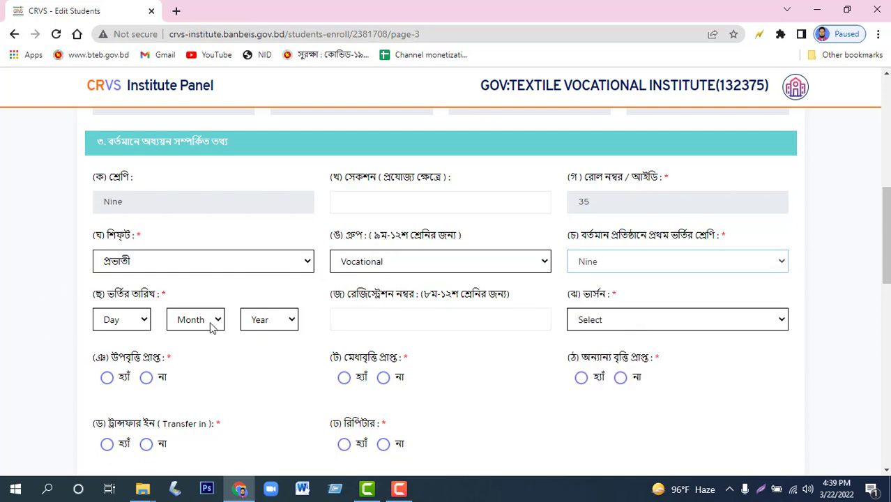
Set the admission date to 02 Jan 2021 and enter the student's registration number.
click(146, 323)
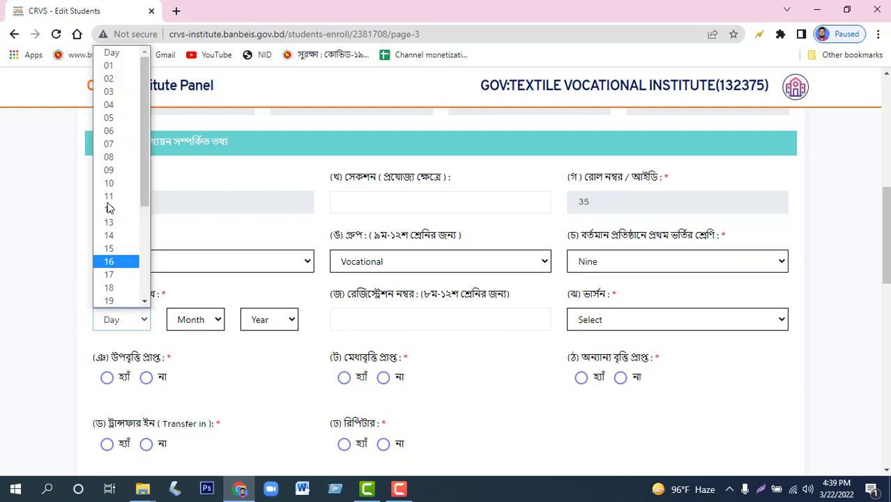
click(123, 78)
click(195, 319)
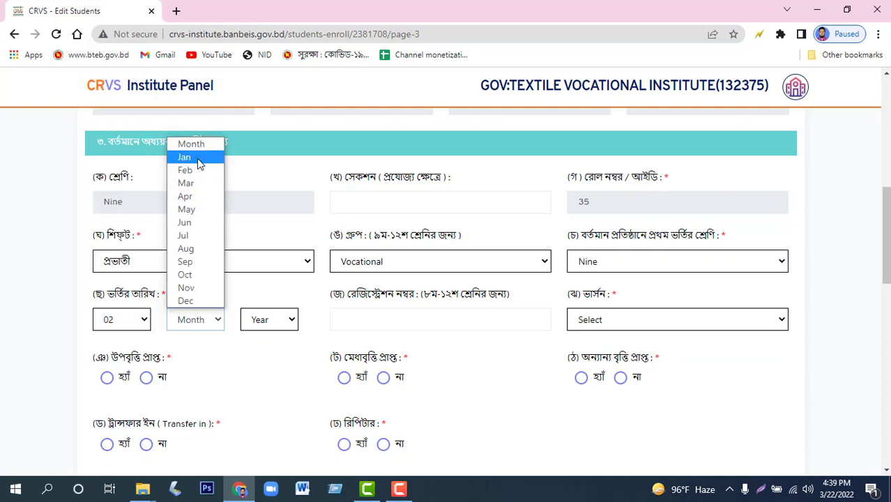
click(187, 158)
click(286, 319)
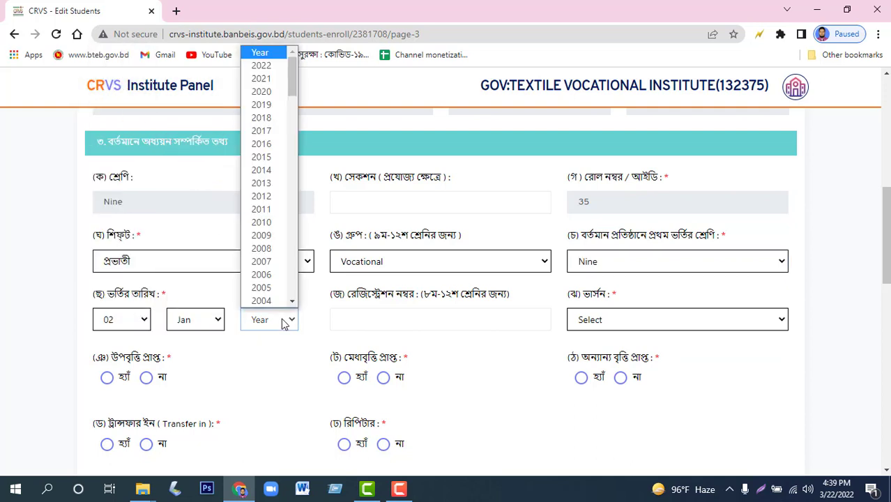
click(262, 78)
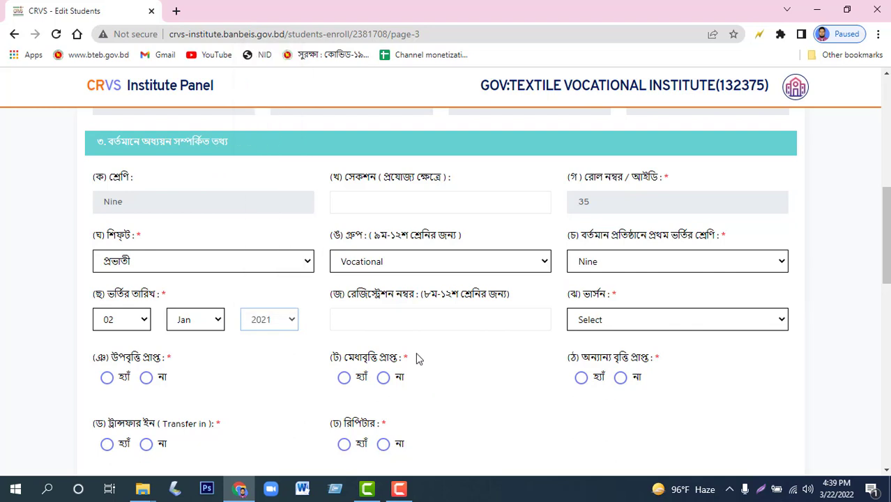
click(416, 320)
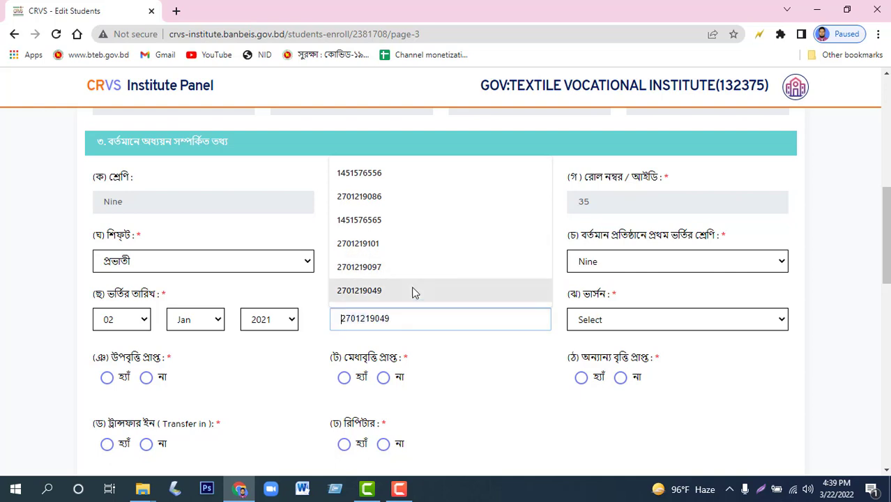
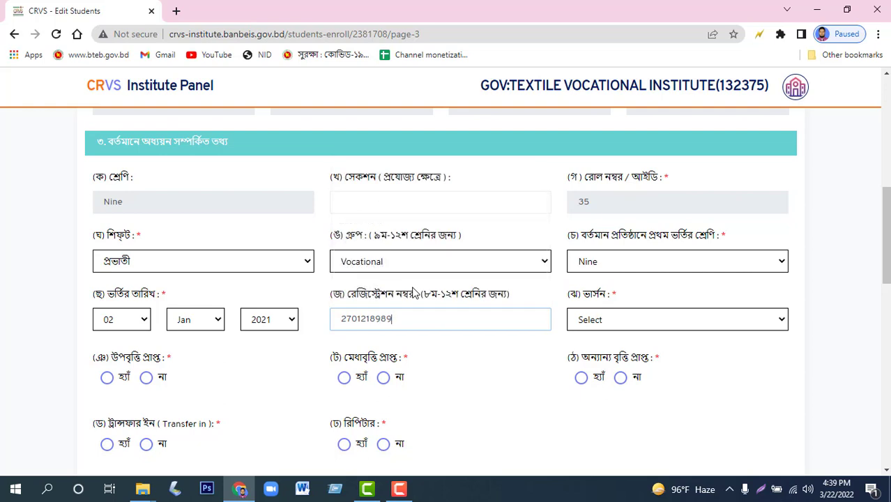
click(619, 319)
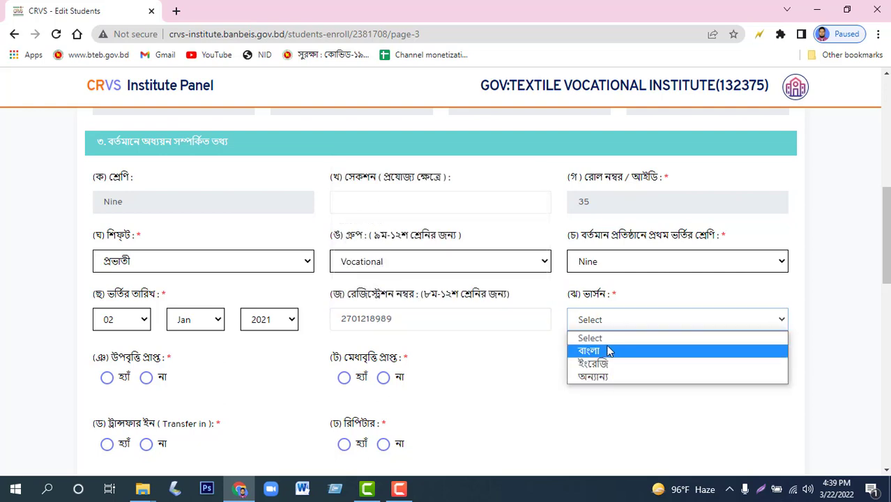
Choose version বাংলা, stipend হ্যাঁ, and না for both scholarships, transfer-in and repeater.
click(594, 351)
scroll(146, 370, down, 2)
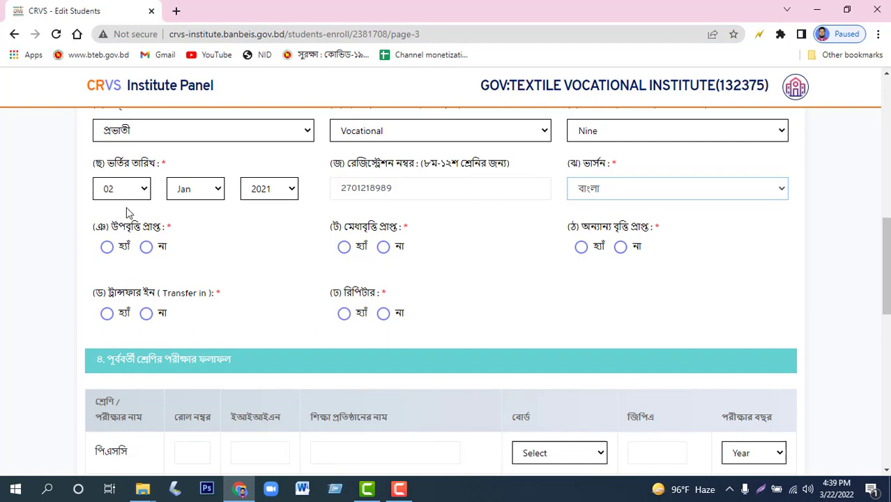
click(107, 249)
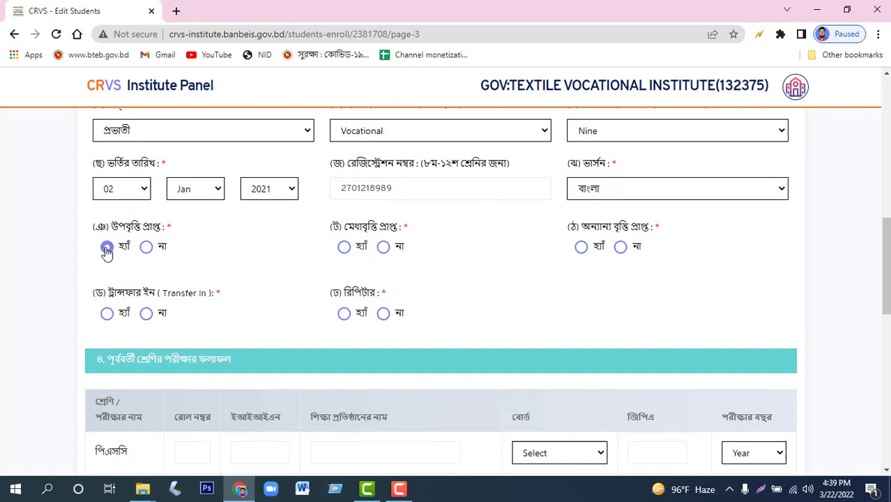
click(385, 248)
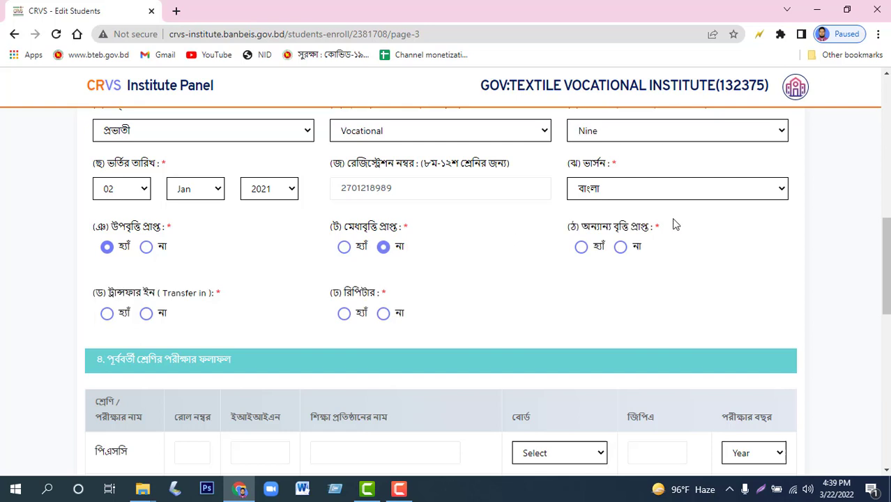
click(620, 248)
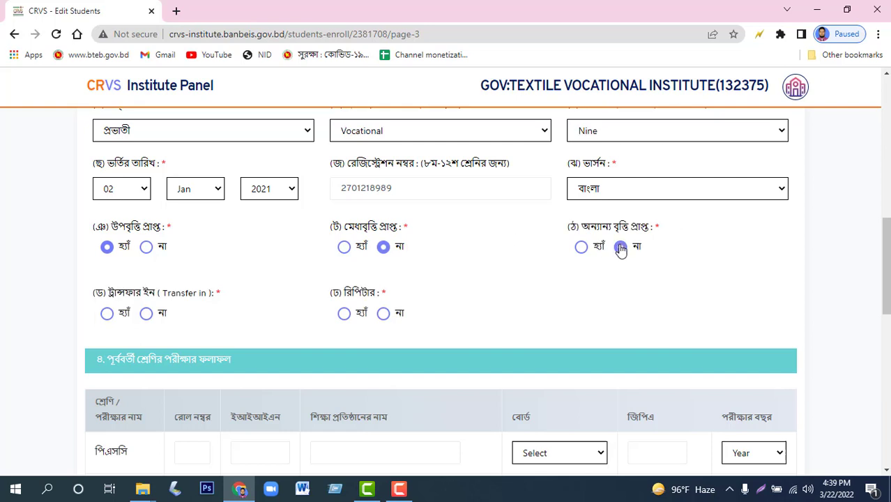
click(146, 313)
click(384, 315)
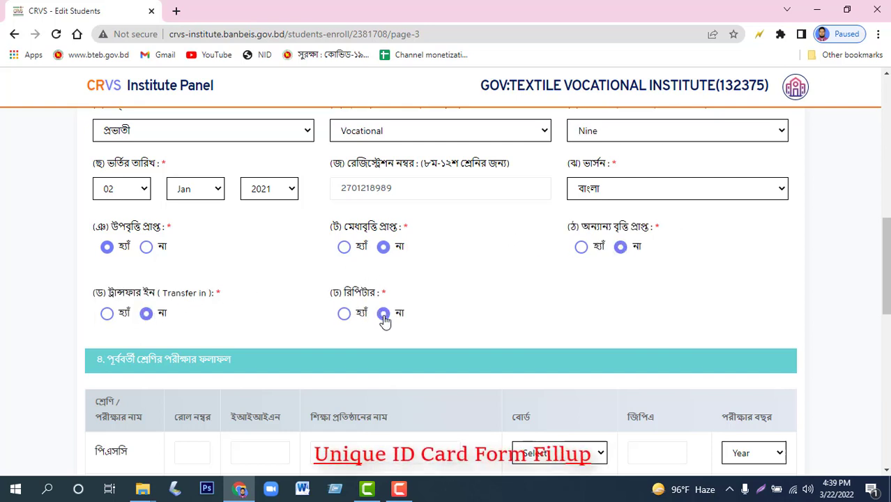
scroll(412, 299, down, 1)
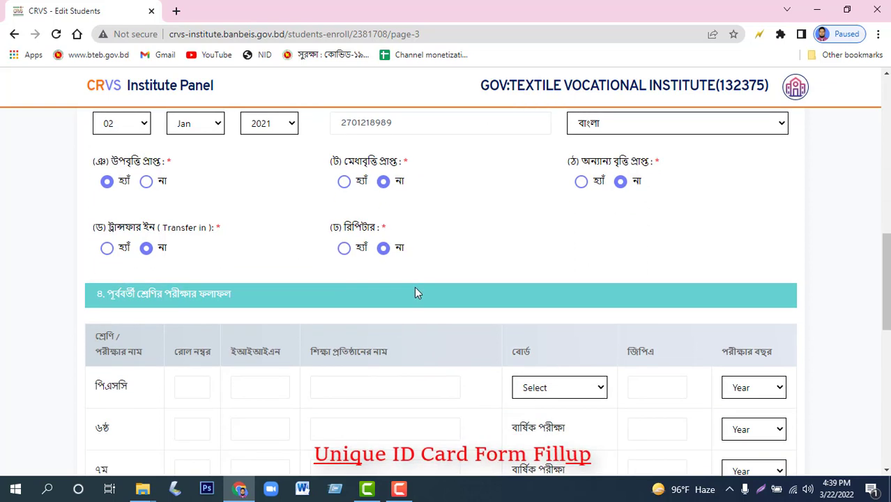
scroll(329, 304, down, 1)
scroll(329, 304, down, 2)
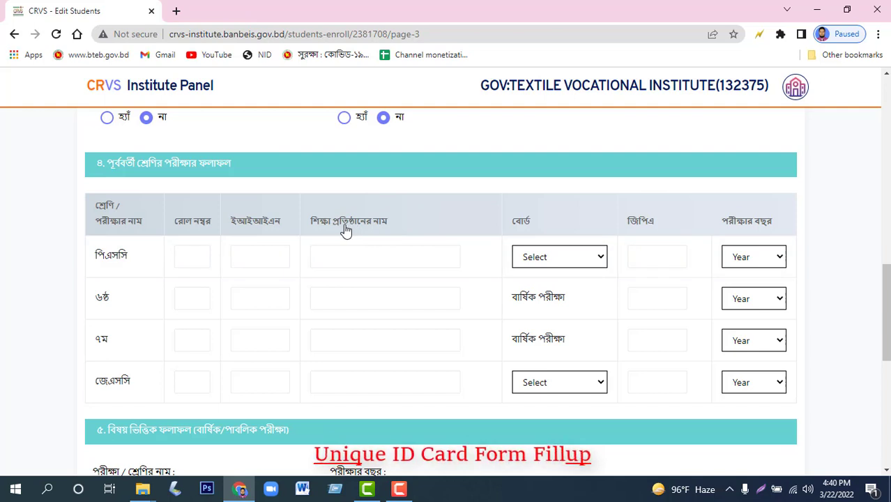
Pick চারান সরকারী প্রাথমিক বিদ্যালয় as the PSC institute and enter the PSC roll number.
click(351, 248)
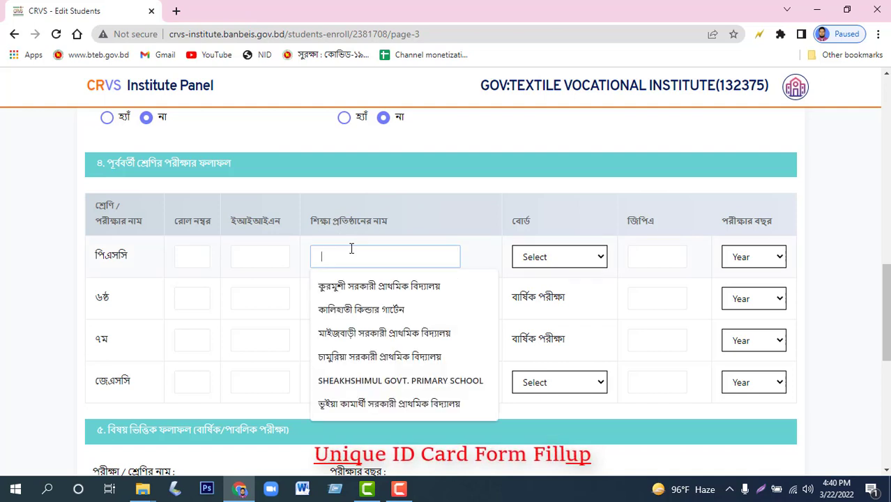
text(য)
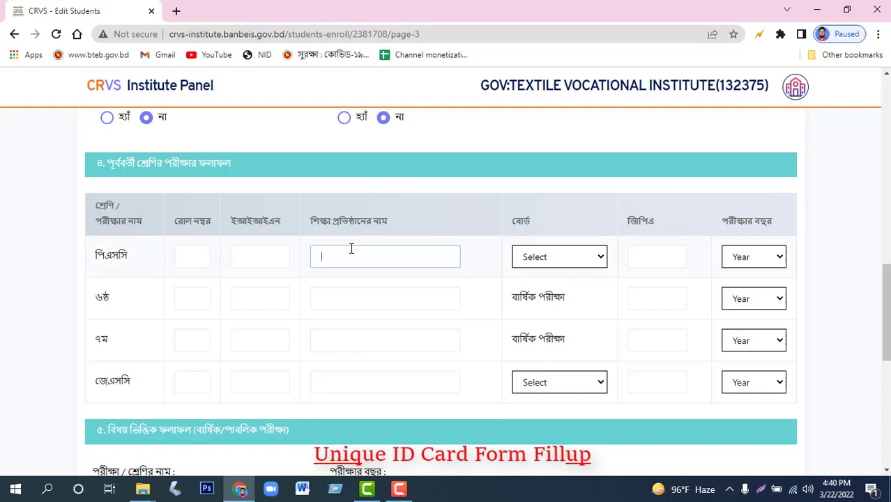
text(চারান সরকারী প্রাথমিক বিদ্যালয়)
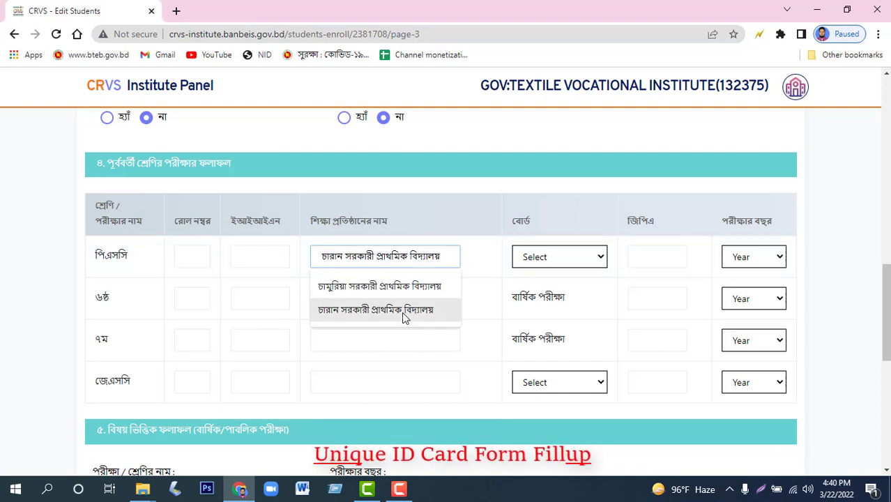
click(406, 312)
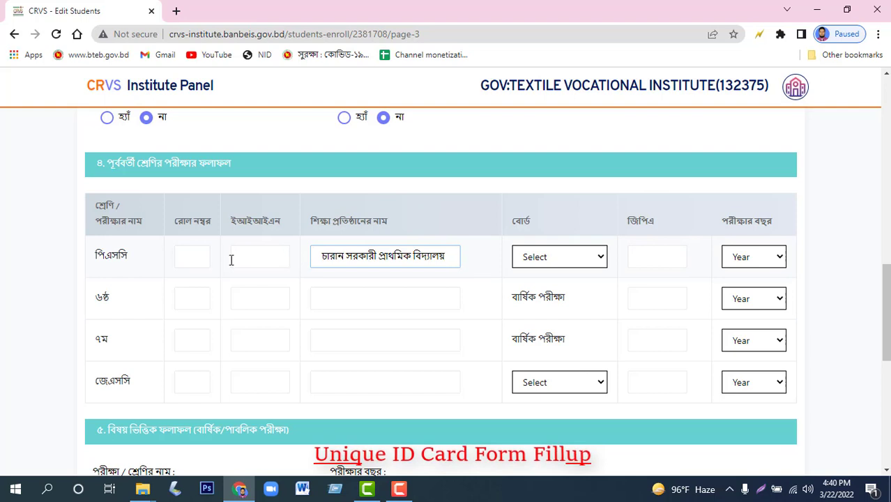
click(207, 258)
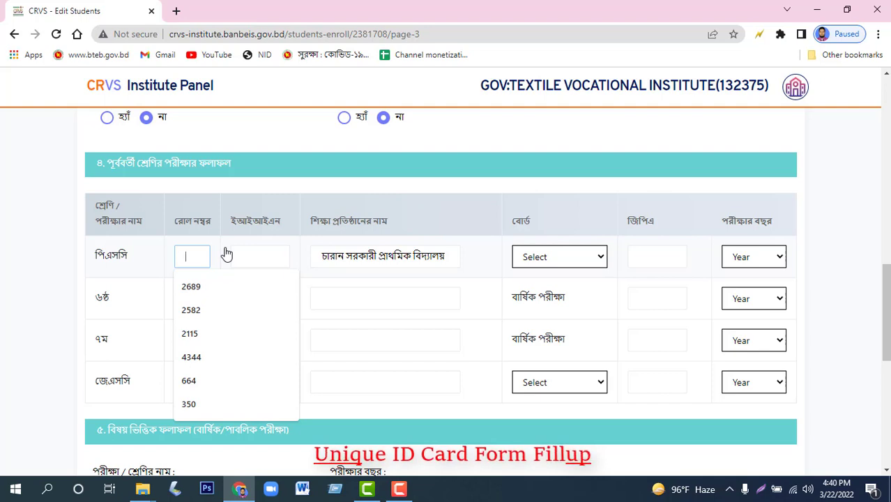
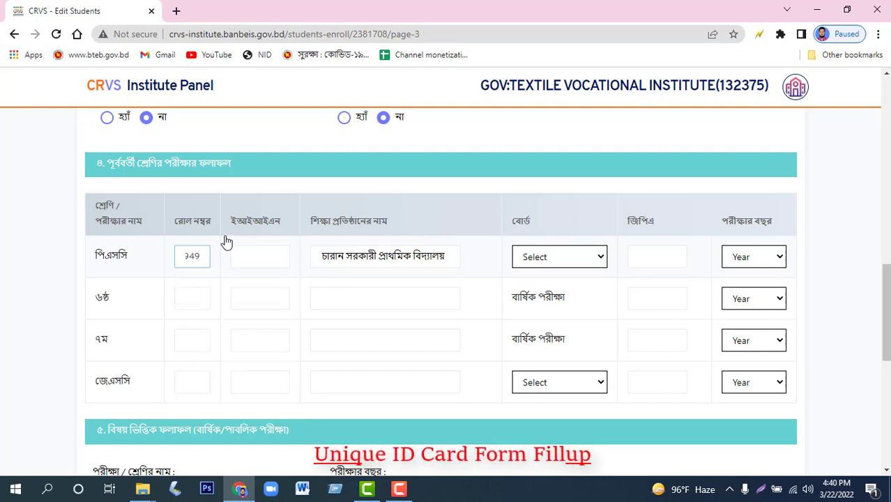
Set the PSC board to ঢাকা, exam year 2017 and GPA 4.83.
click(561, 259)
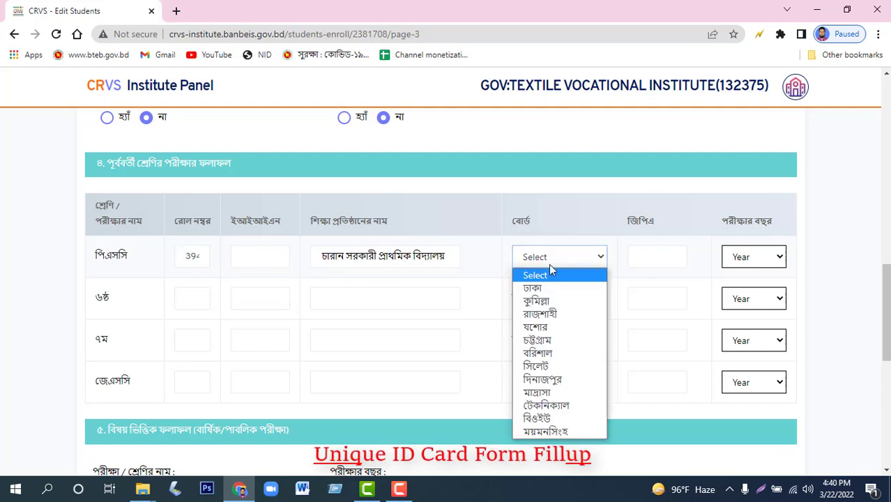
click(548, 289)
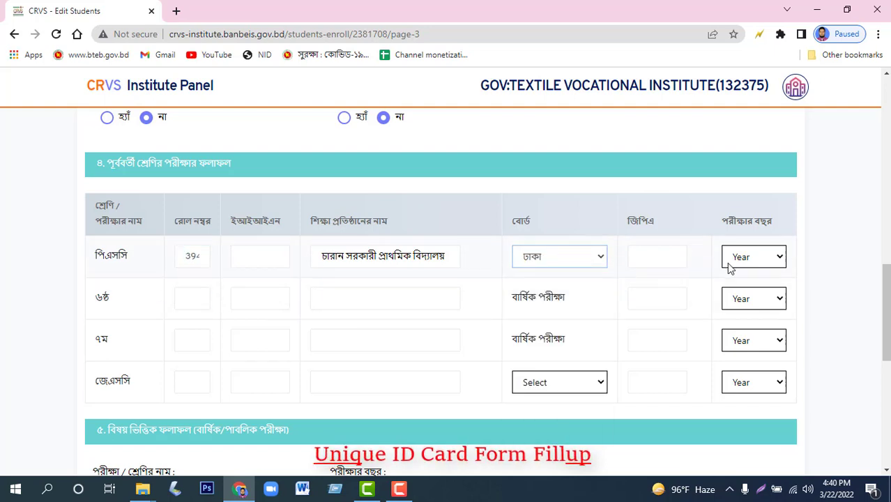
click(769, 258)
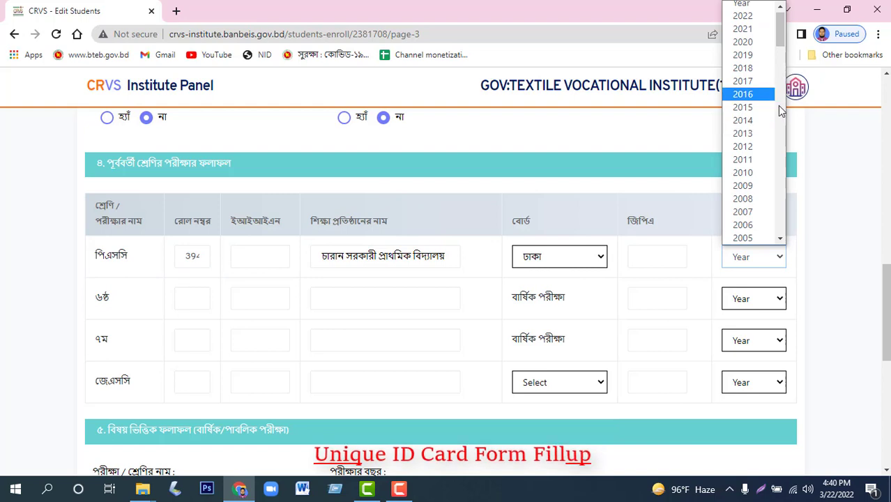
click(760, 85)
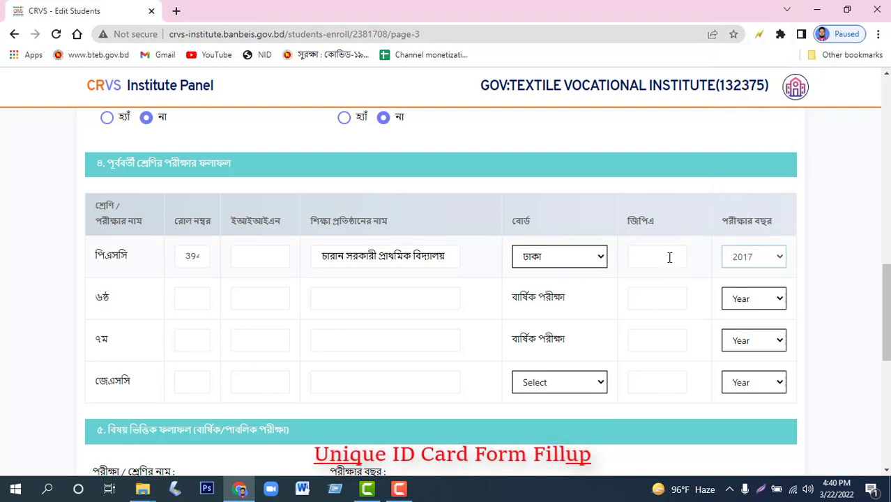
click(663, 249)
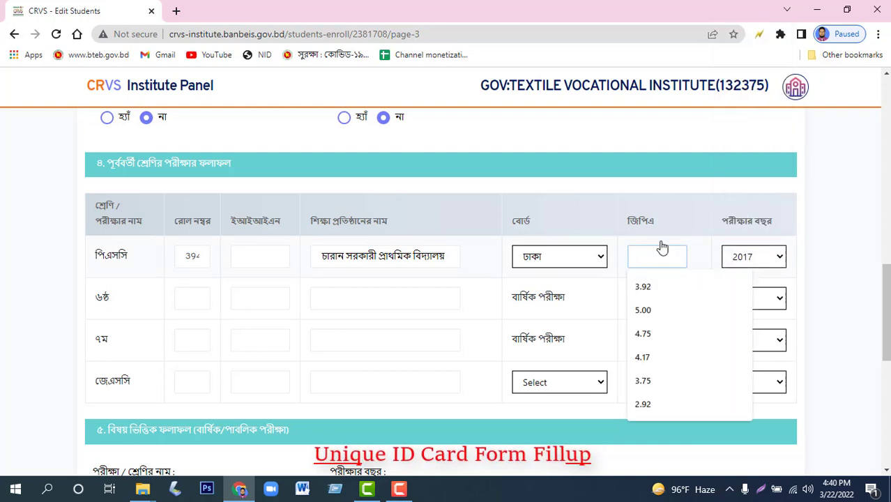
text(4.83)
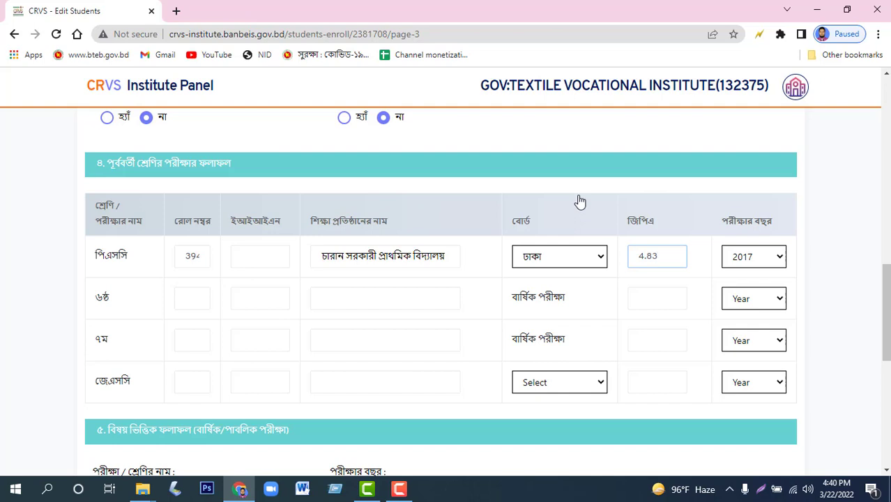
Enter school EIIN 114305 for the 6th class, 7th class and JSC rows.
click(258, 298)
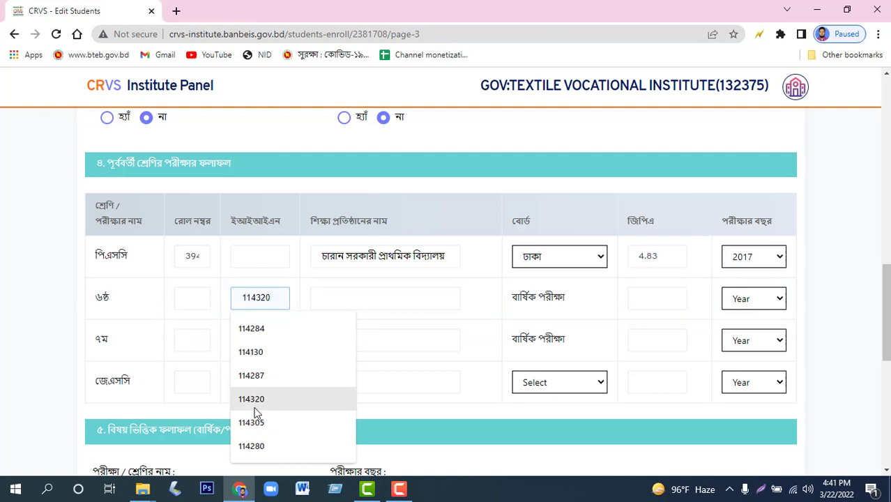
click(254, 422)
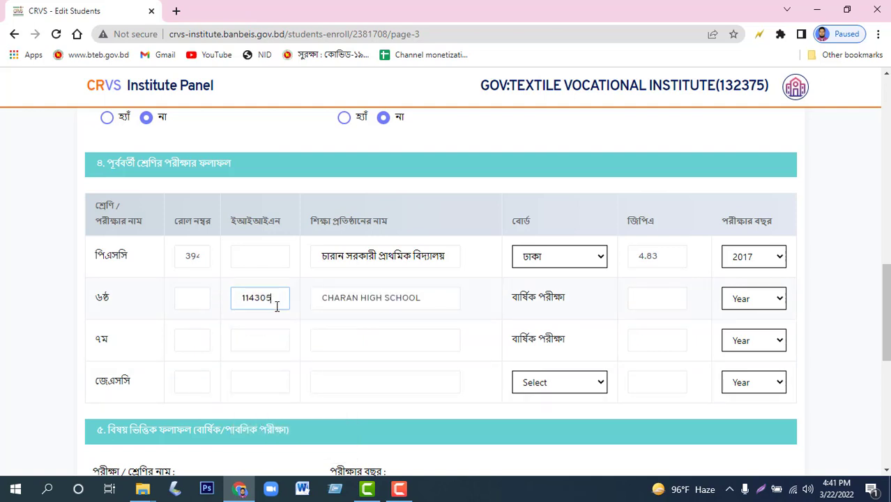
drag(281, 297, 224, 307)
key(ctrl+c)
click(271, 340)
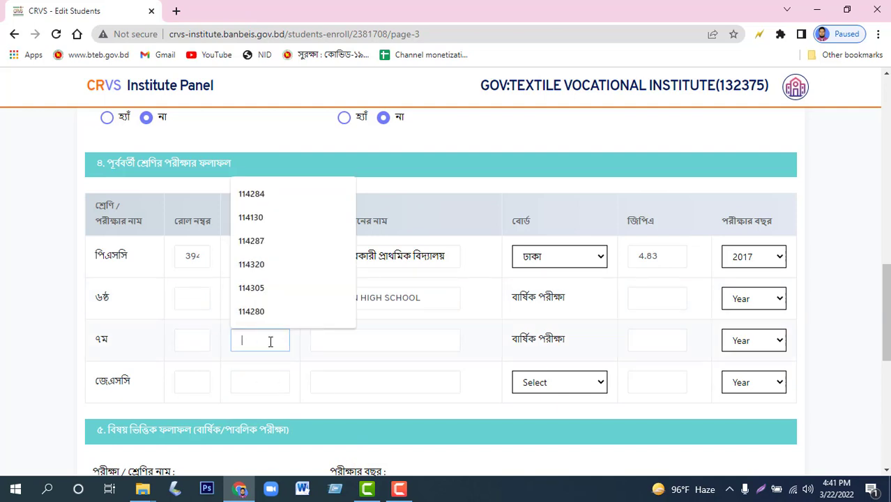
key(ctrl+v)
click(264, 387)
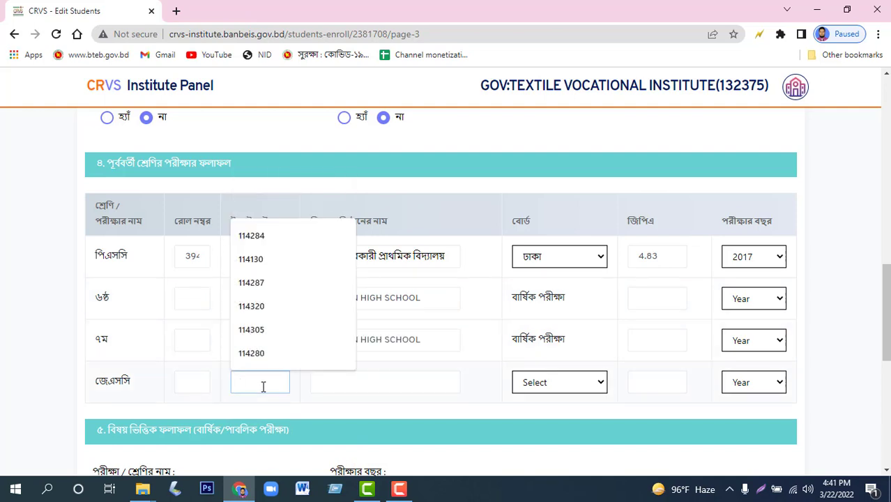
scroll(263, 387, down, 1)
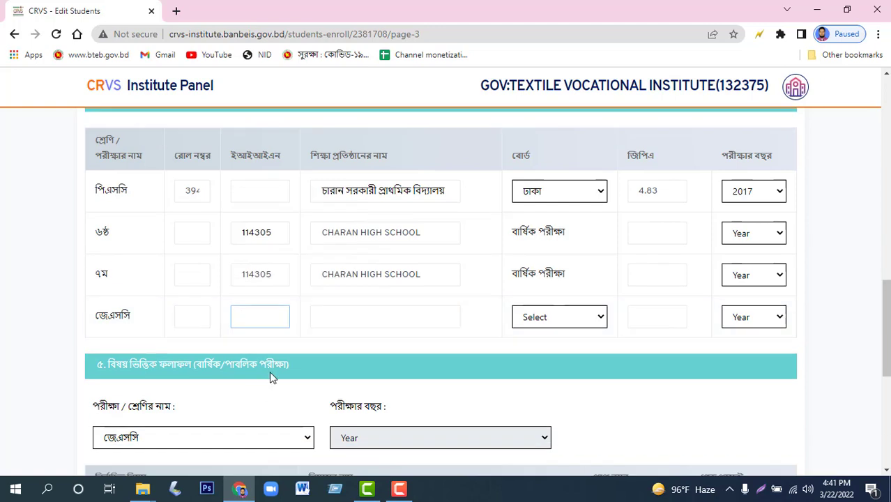
key(ctrl+v)
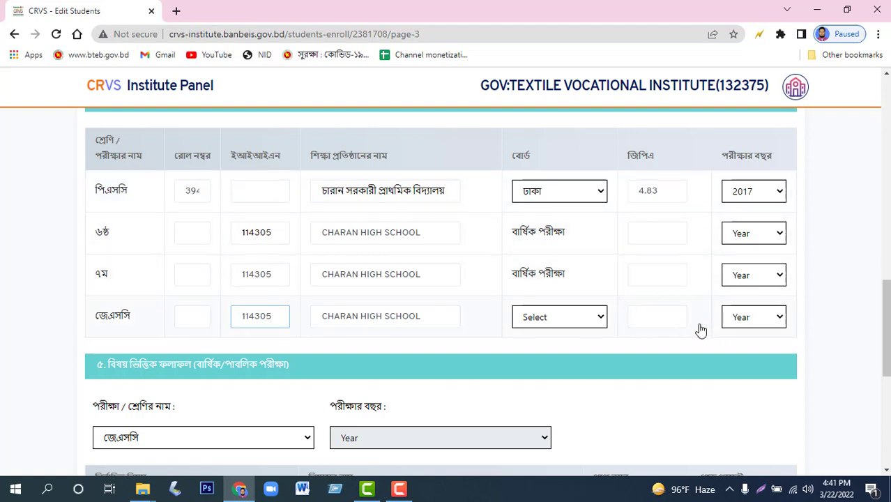
Set the exam years to 2020 for JSC, 2019 for class 7 and 2018 for class 6.
click(780, 318)
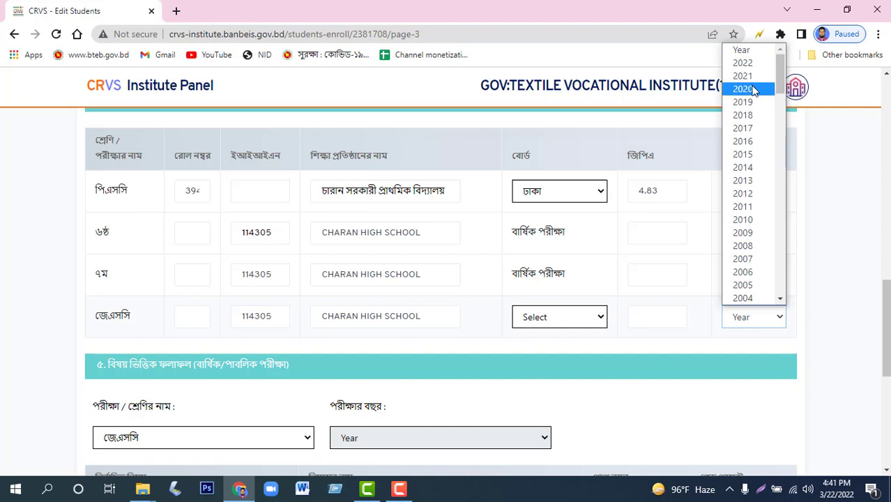
click(745, 88)
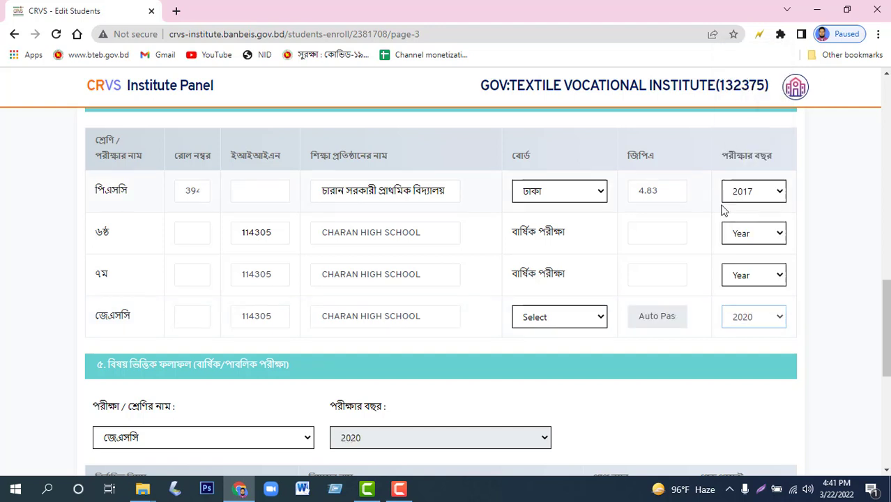
click(777, 276)
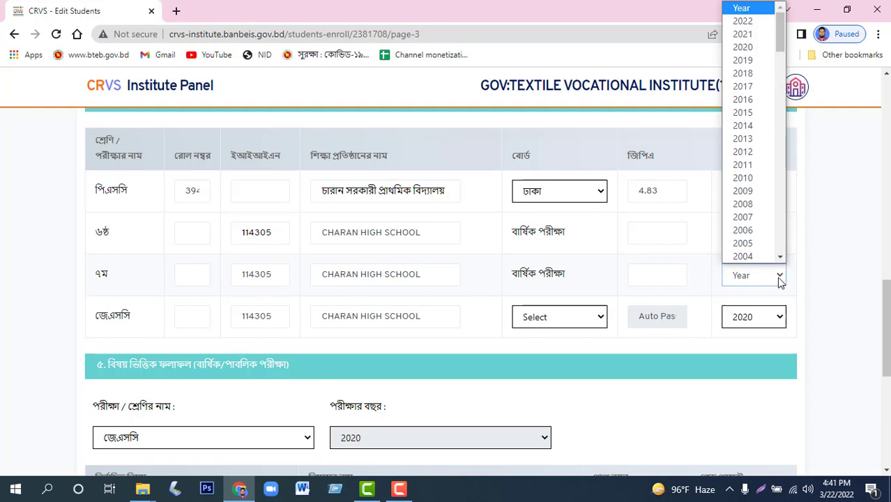
click(743, 60)
click(776, 237)
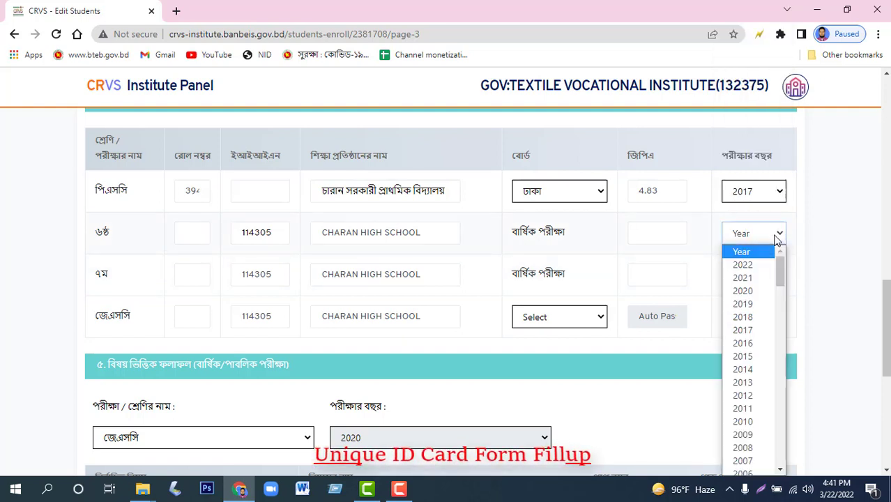
click(763, 318)
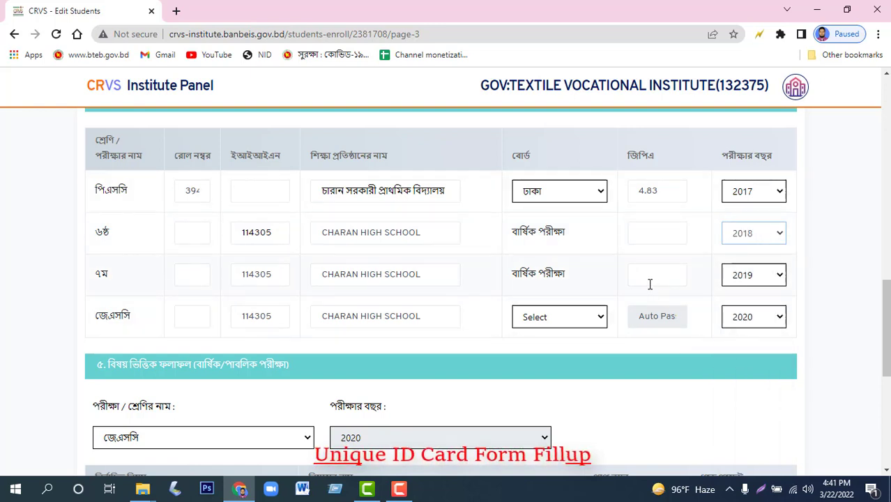
Set the JSC board to ঢাকা and GPAs to 4.75 for class 6 and 4.17 for class 7.
click(572, 317)
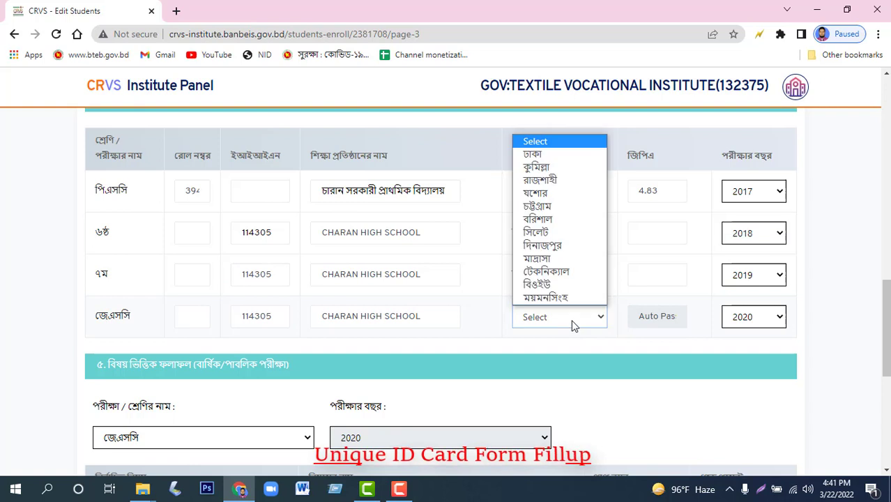
click(537, 155)
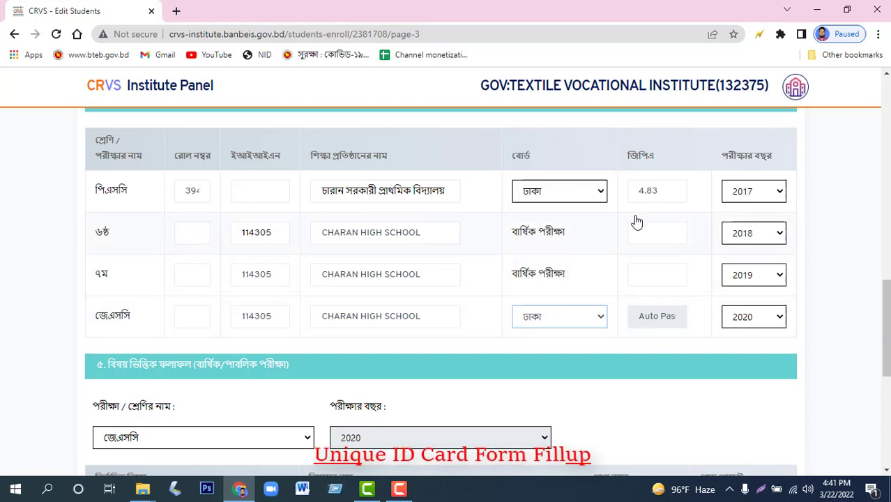
click(653, 231)
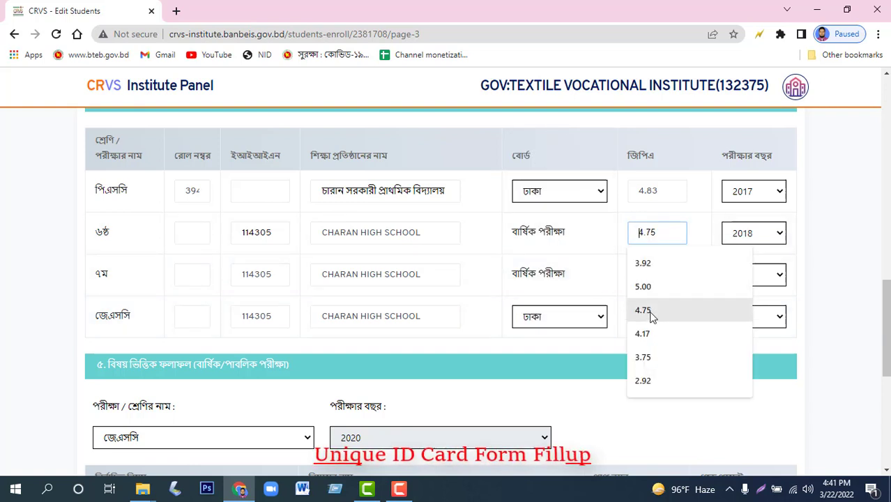
click(649, 311)
click(656, 277)
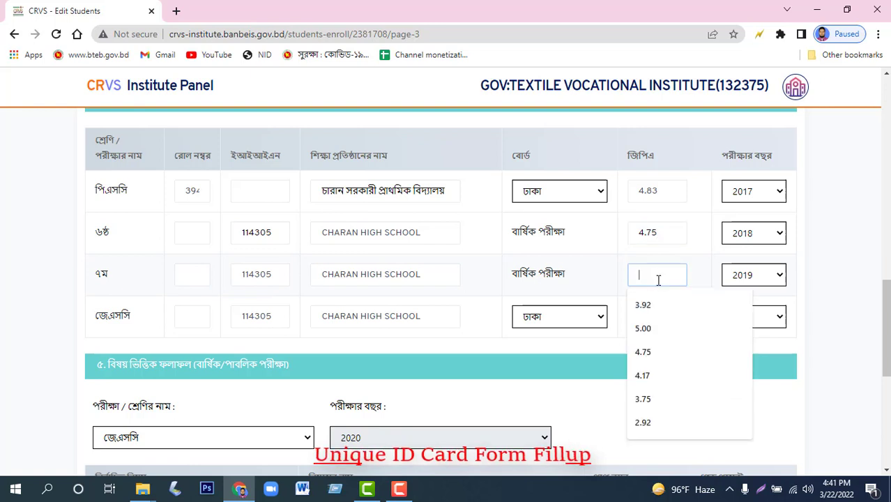
click(661, 376)
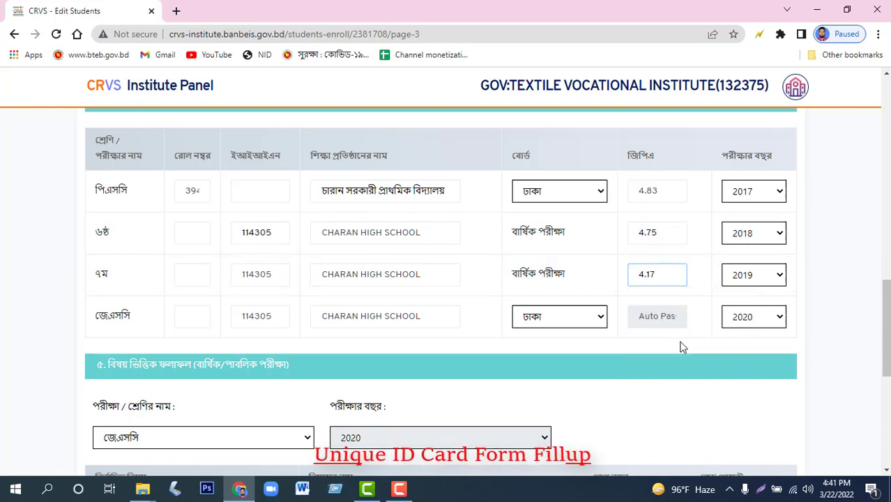
click(207, 318)
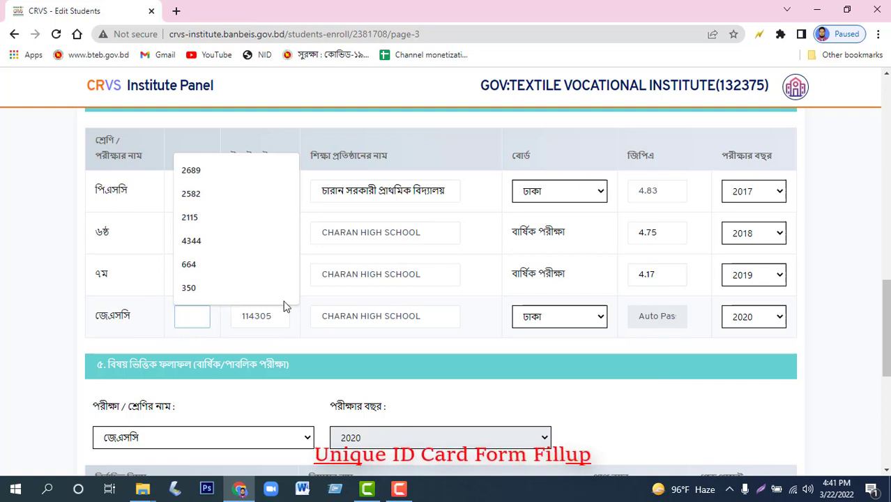
click(145, 318)
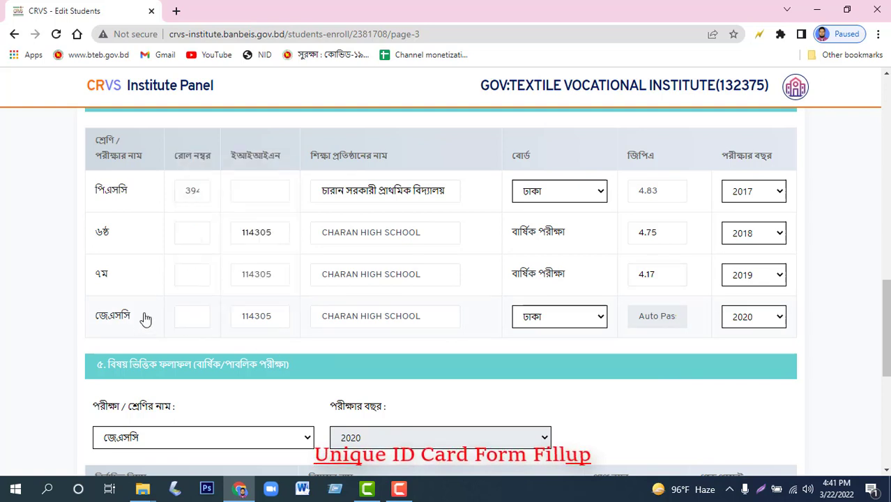
Enter attendance of 14, 10 and 11 days for January–March, then Save & Next.
scroll(388, 348, down, 4)
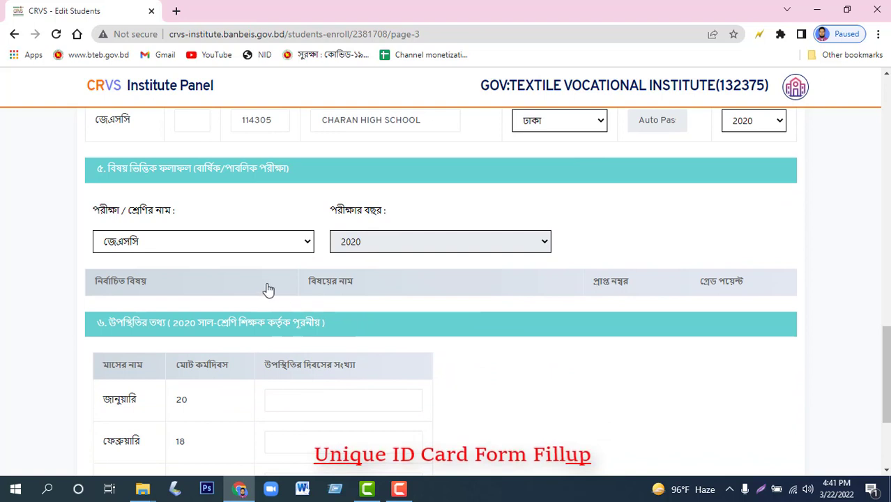
scroll(279, 290, down, 2)
click(324, 265)
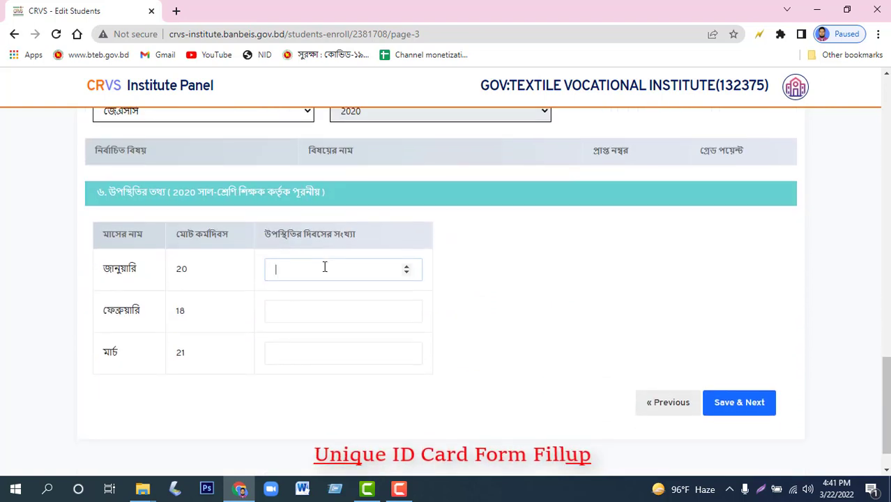
text(14)
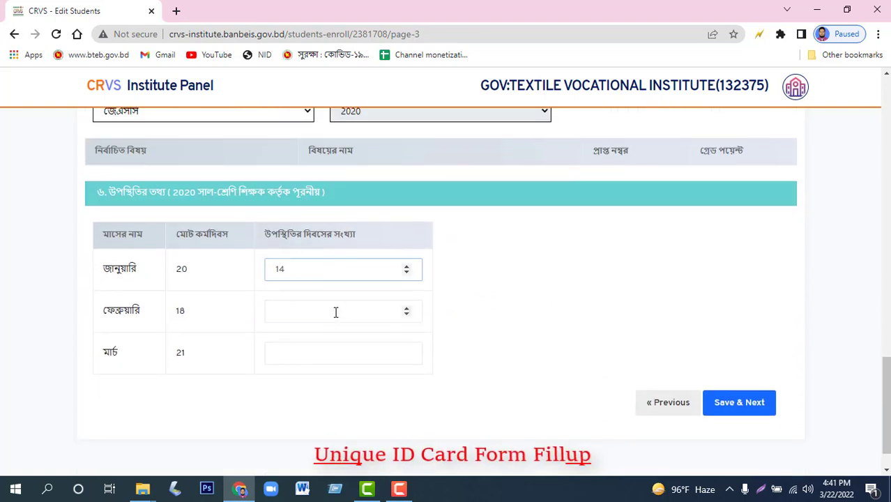
click(337, 310)
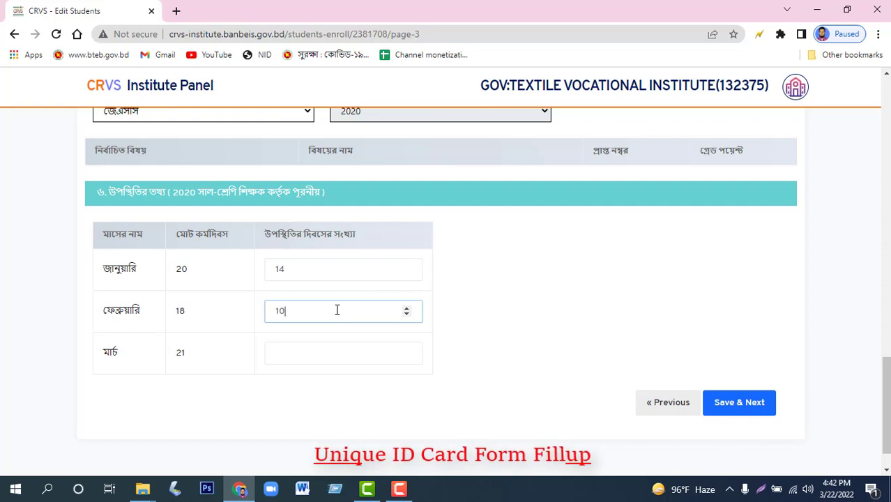
click(313, 353)
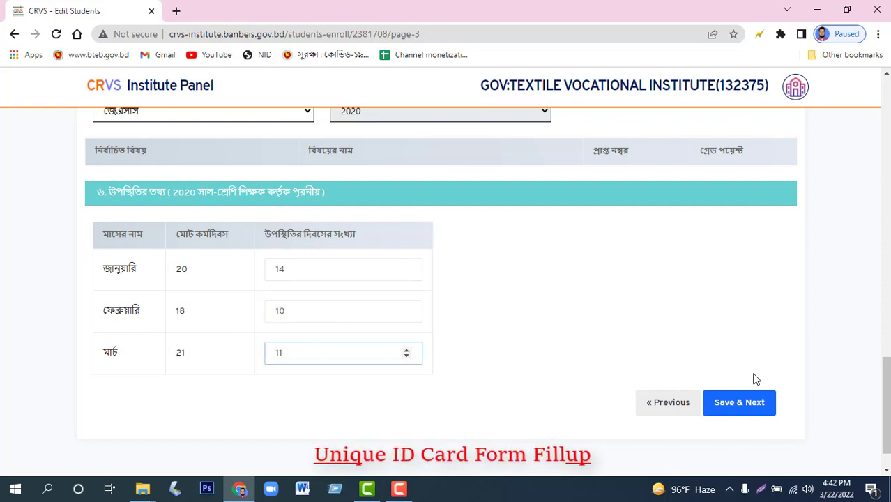
click(734, 414)
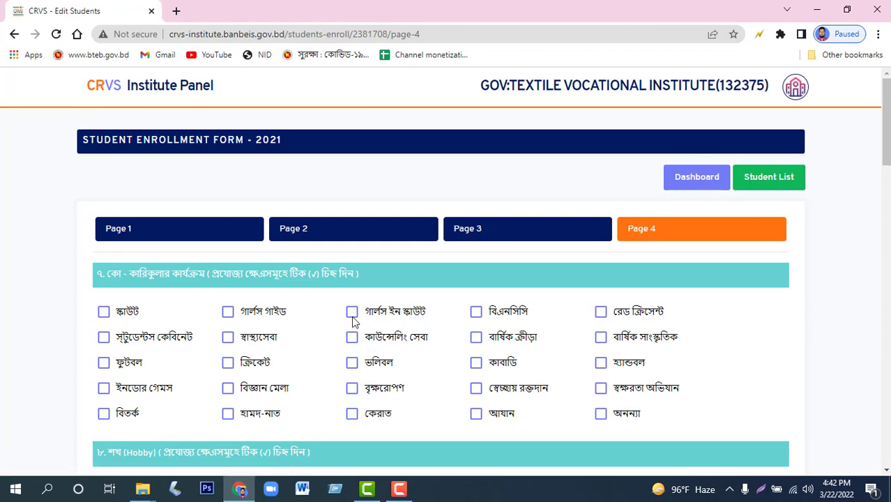
Tick the activities বার্ষিক ক্রীড়া, বৃক্ষরোপণ, বিজ্ঞান মেলা, ক্রিকেট and ফুটবল.
scroll(347, 281, down, 1)
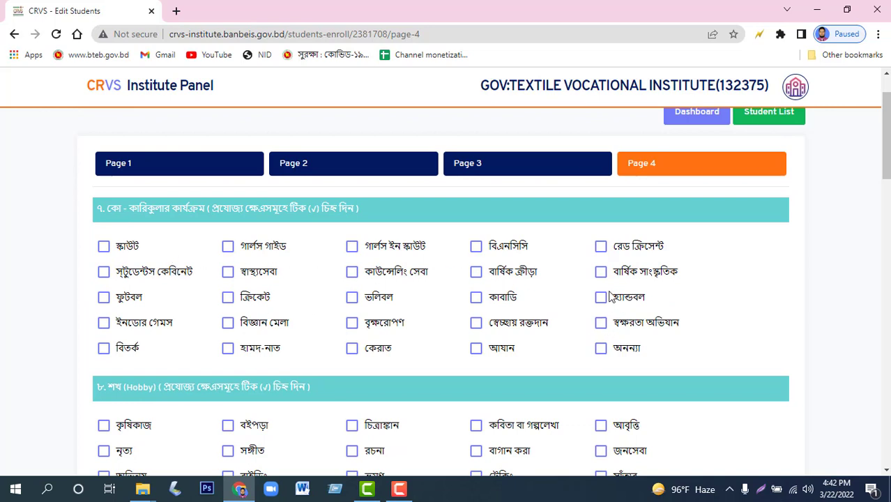
click(474, 274)
click(377, 325)
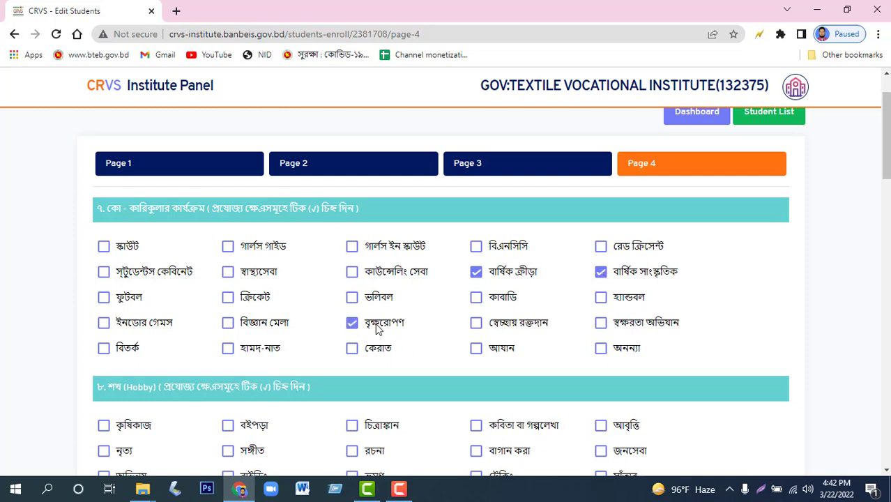
click(227, 324)
click(228, 300)
click(104, 298)
Tick the hobbies চিত্রাঙ্কন, রচনা, ভ্রমণ, বাগান করা, জনসেবা and one more.
scroll(410, 278, down, 2)
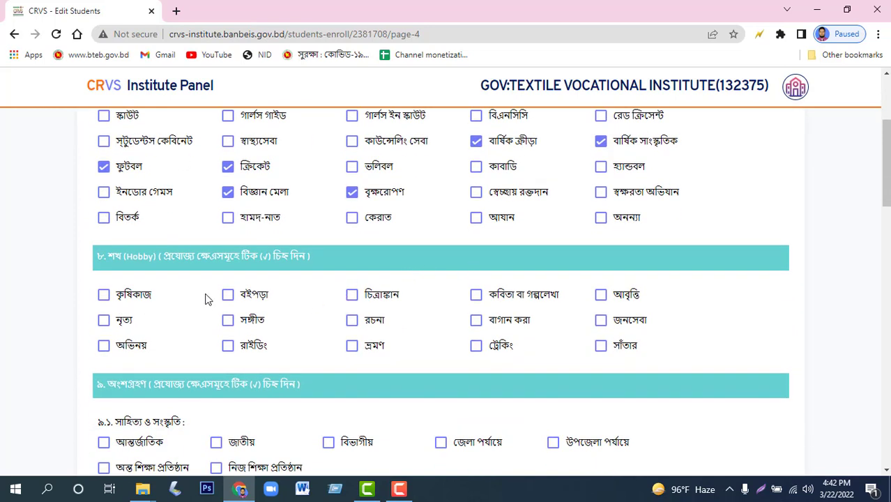
click(352, 295)
click(352, 321)
click(352, 347)
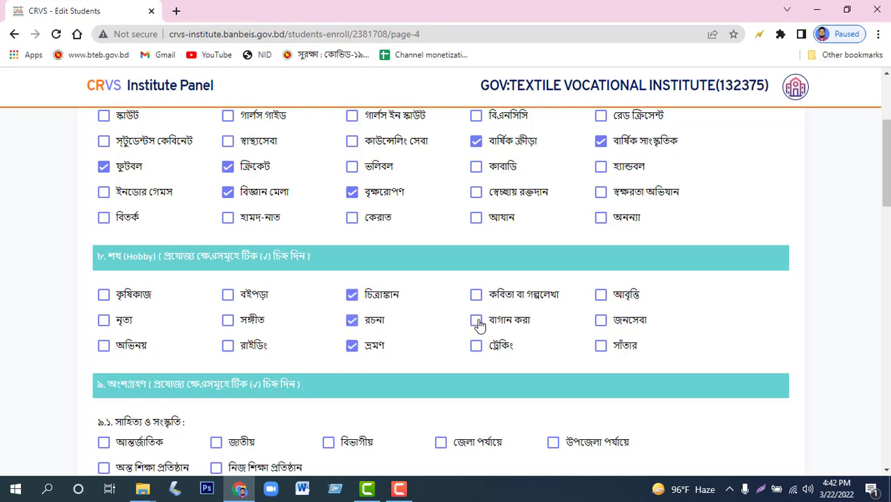
click(476, 320)
click(104, 296)
click(601, 320)
Mark নিজ শিক্ষা প্রতিষ্ঠান for participation items 9.1, 9.2 and 9.3.
scroll(356, 334, down, 3)
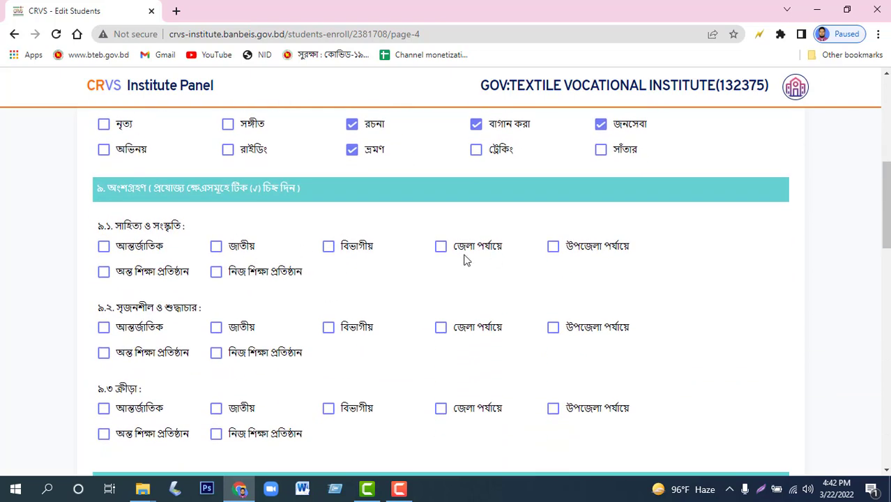
click(216, 271)
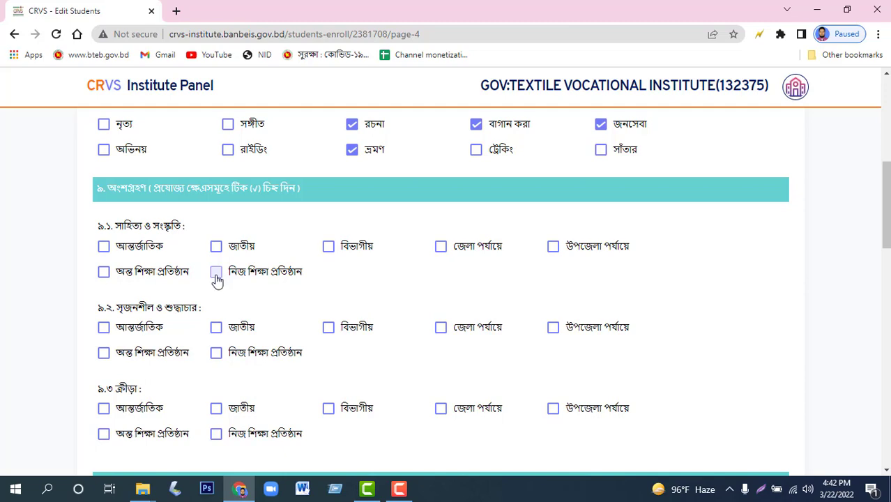
click(216, 353)
scroll(234, 315, down, 2)
click(216, 303)
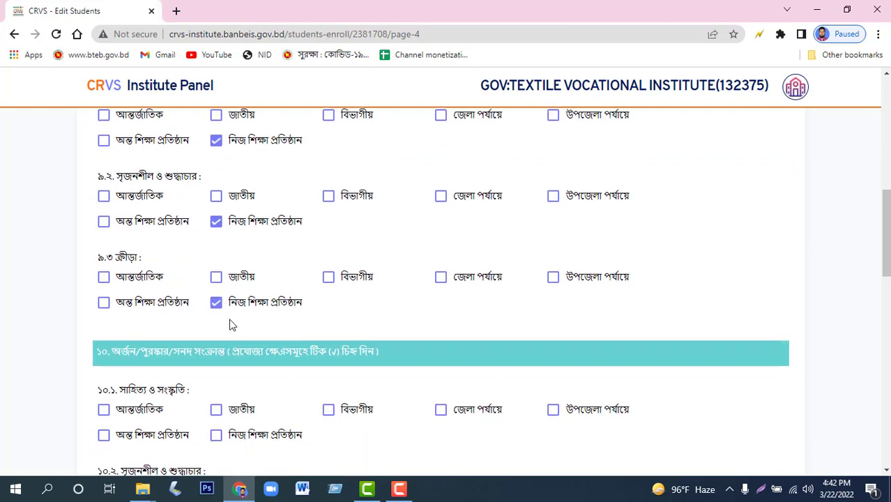
Mark নিজ শিক্ষা প্রতিষ্ঠান for award items 10.1, 10.2 and 10.3.
scroll(233, 322, down, 2)
click(216, 305)
click(216, 386)
scroll(277, 322, down, 2)
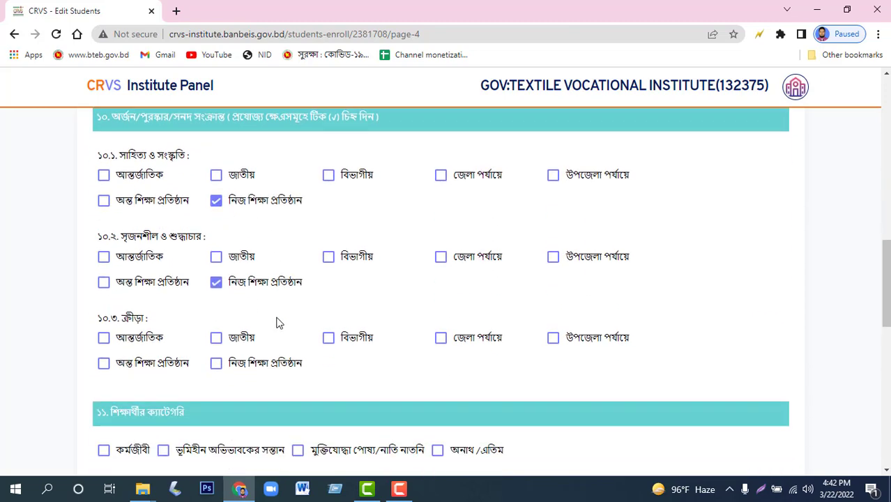
click(217, 340)
scroll(222, 354, down, 2)
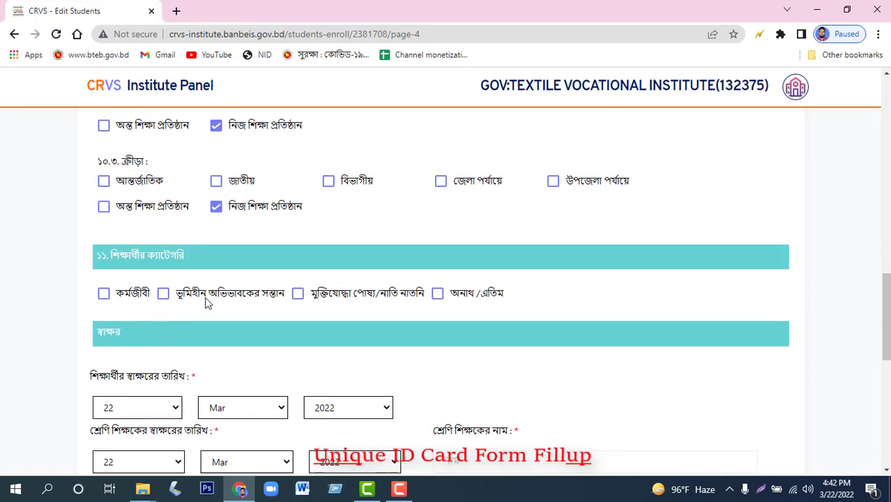
Mark the student as কর্মজীবী and set the student signature date to 14 Feb 2022.
click(103, 293)
scroll(140, 296, down, 2)
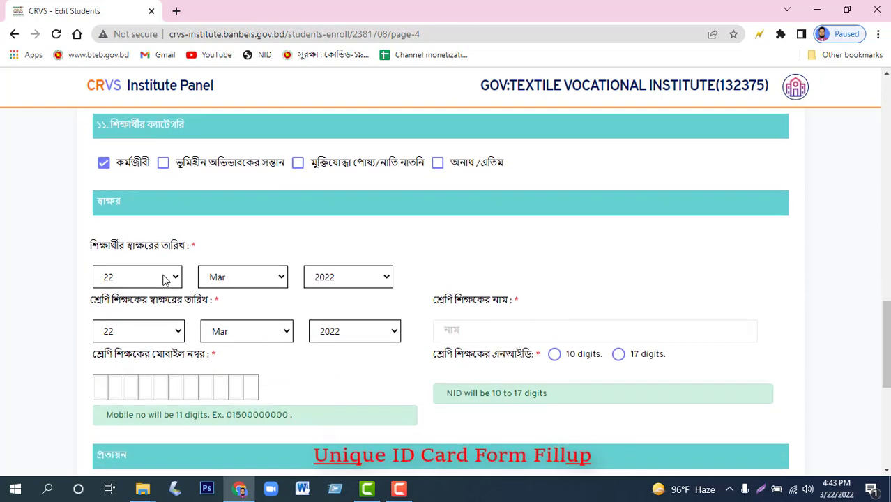
click(166, 279)
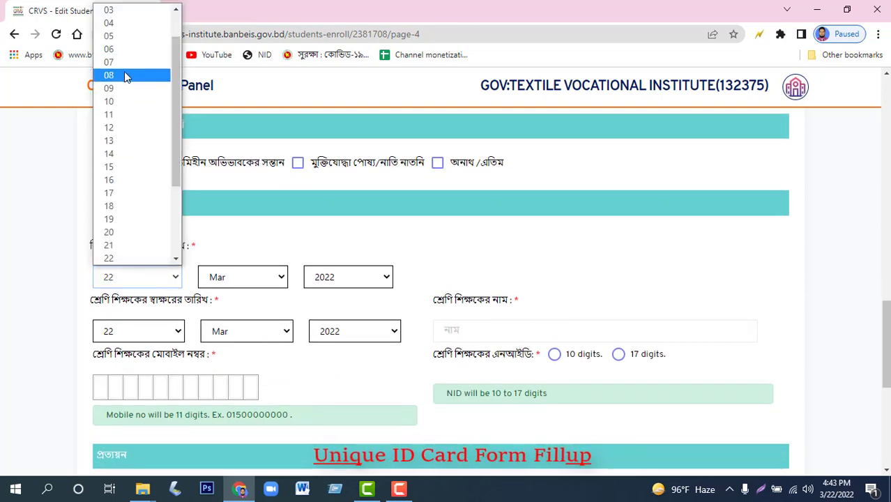
click(274, 277)
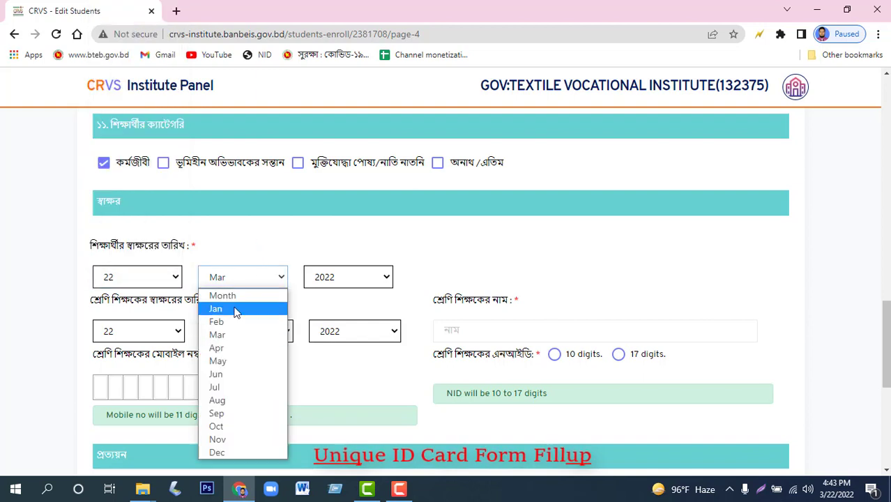
click(220, 321)
click(147, 287)
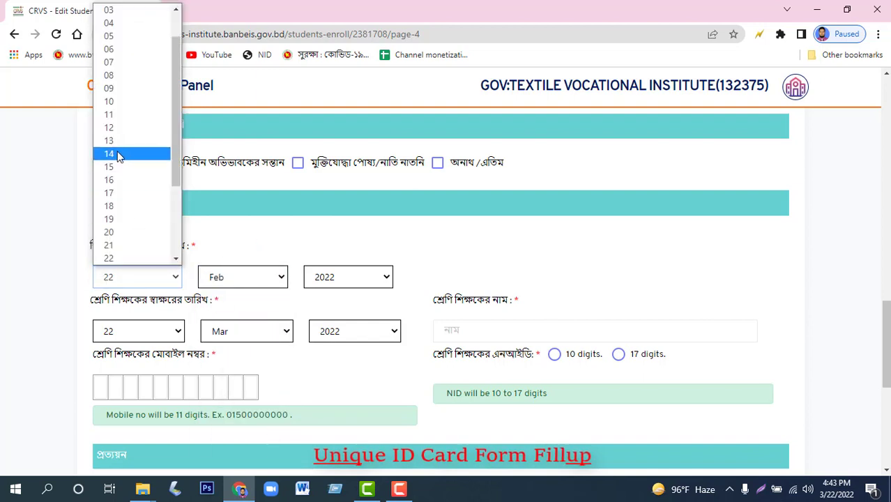
click(117, 152)
click(338, 286)
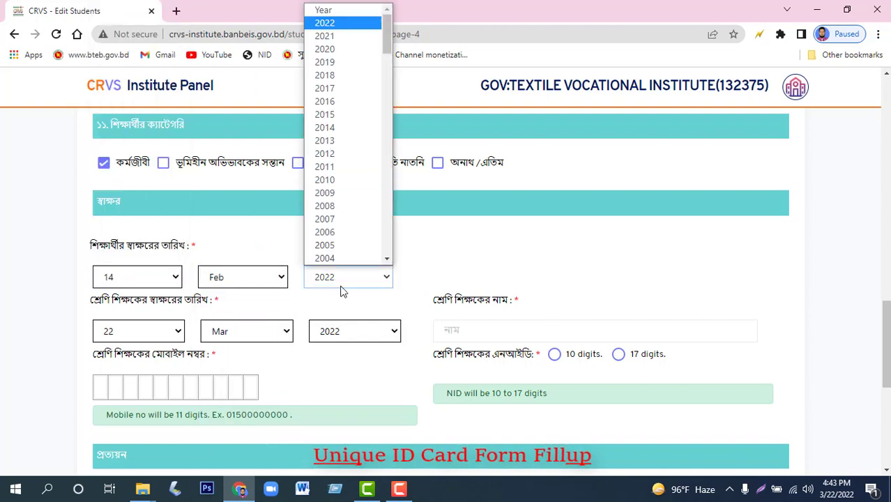
click(341, 286)
Set the teacher signature date to 16 Feb 2022 and choose the class teacher's name.
click(143, 333)
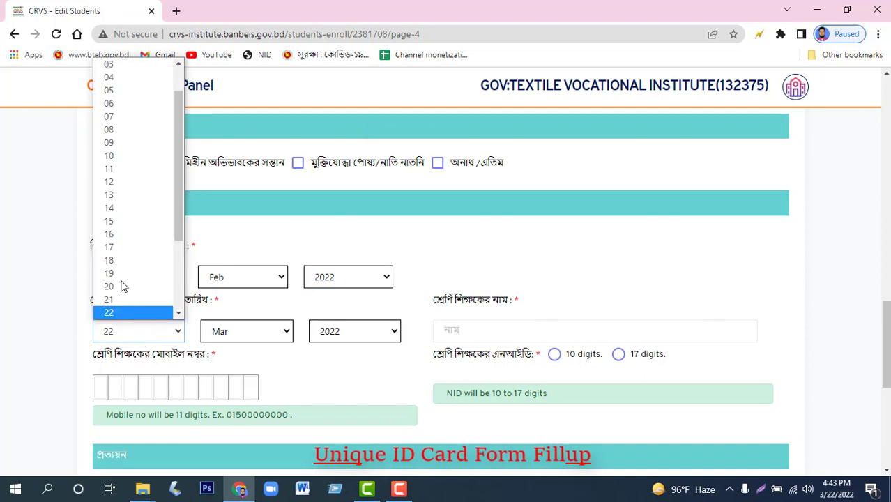
click(121, 236)
click(239, 333)
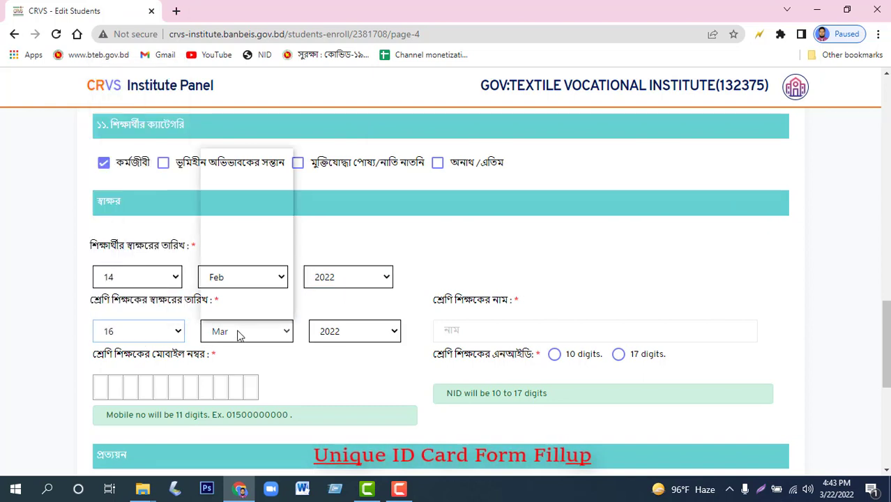
click(244, 196)
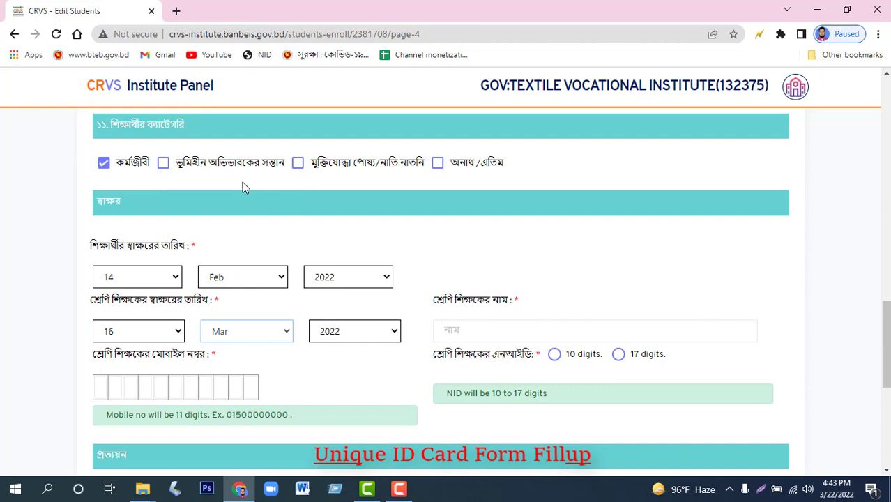
click(486, 331)
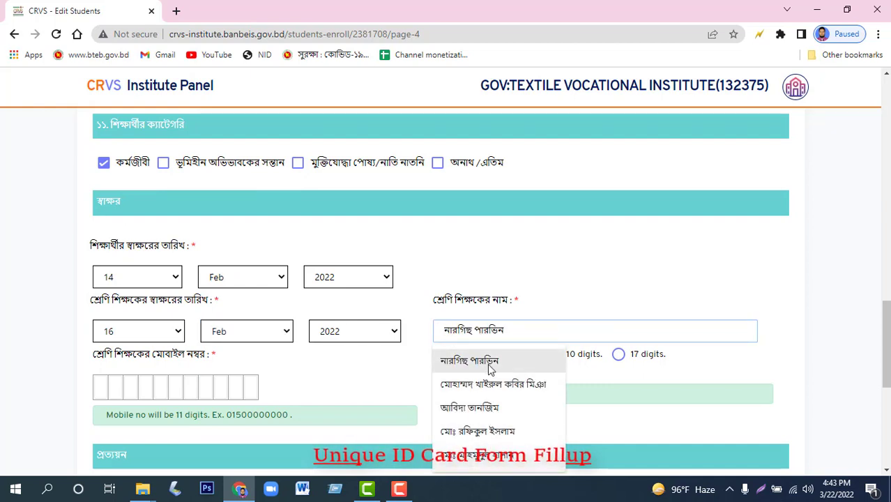
click(469, 360)
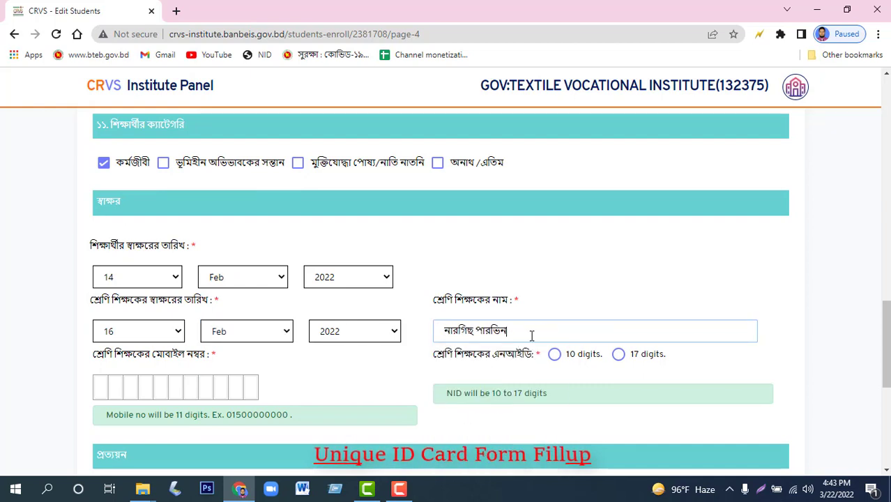
Enter the class teacher's mobile number and 10-digit NID, then Save & Finished.
click(100, 386)
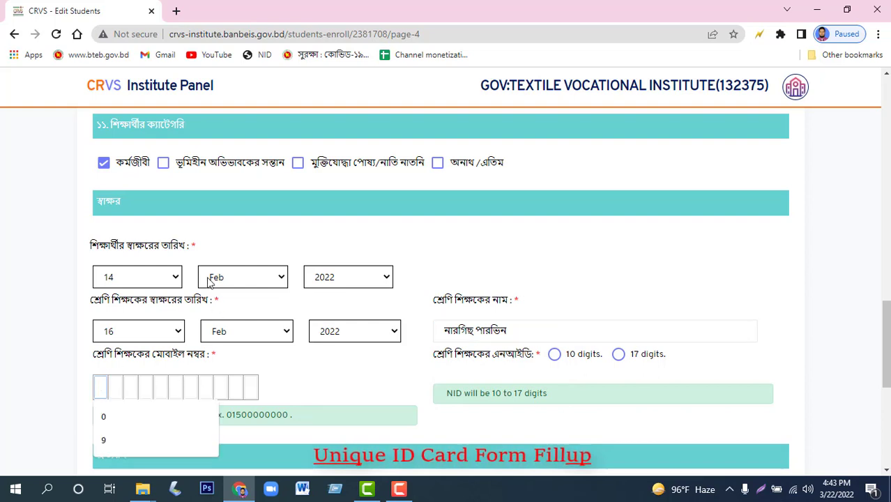
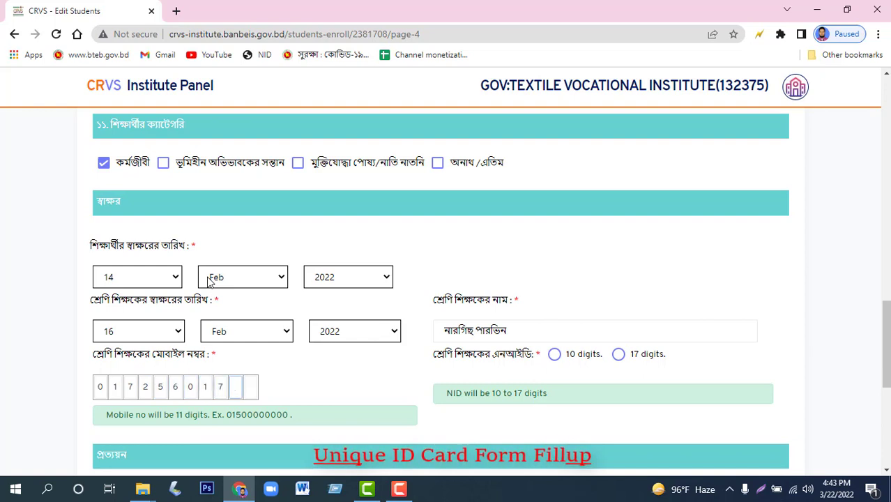
click(555, 354)
click(439, 395)
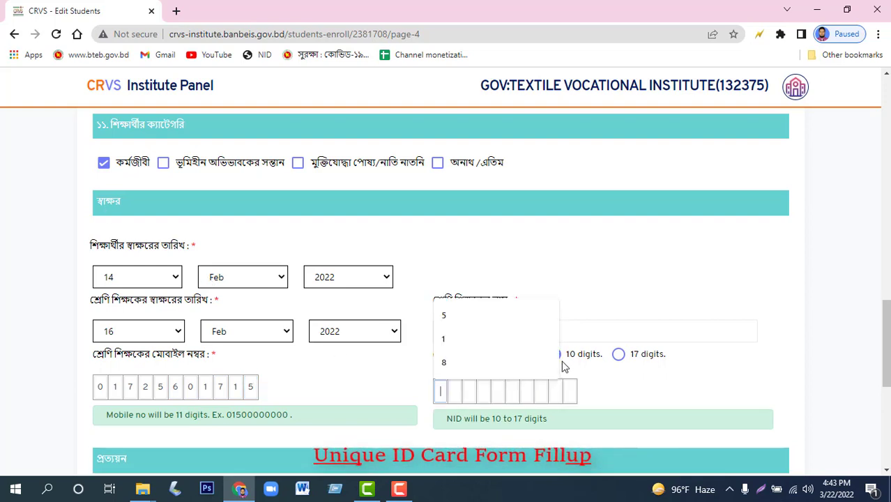
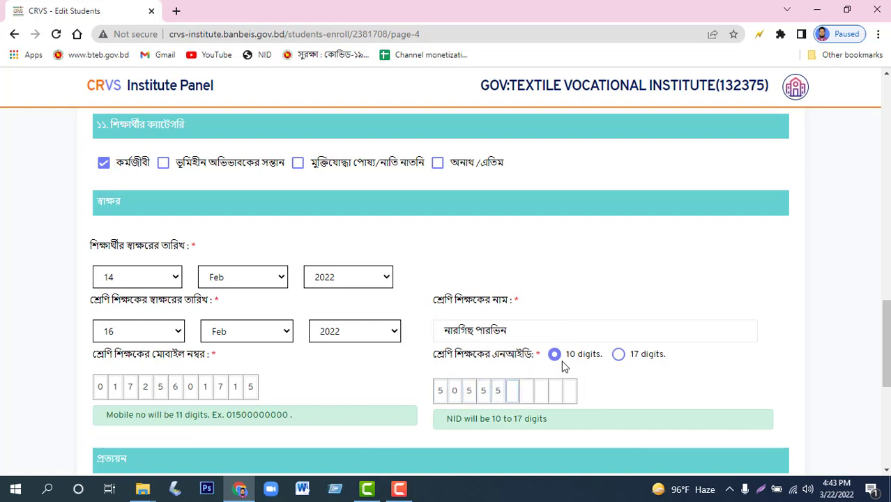
scroll(499, 314, down, 4)
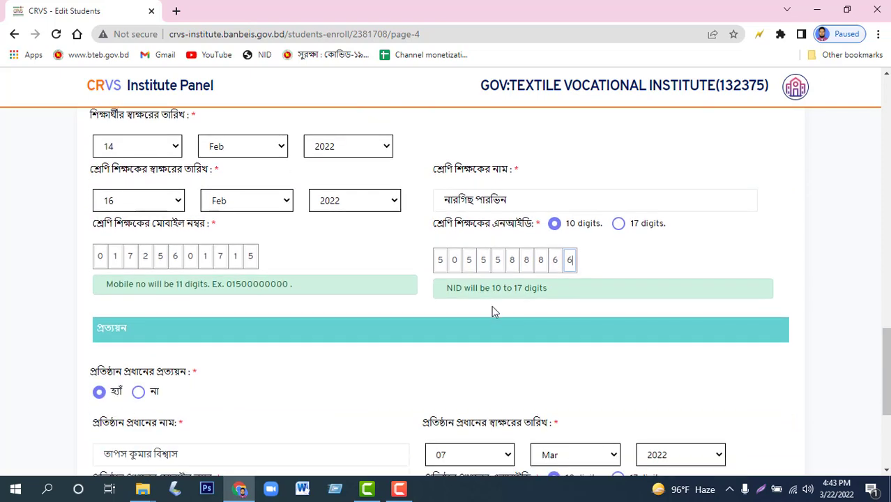
scroll(422, 300, down, 1)
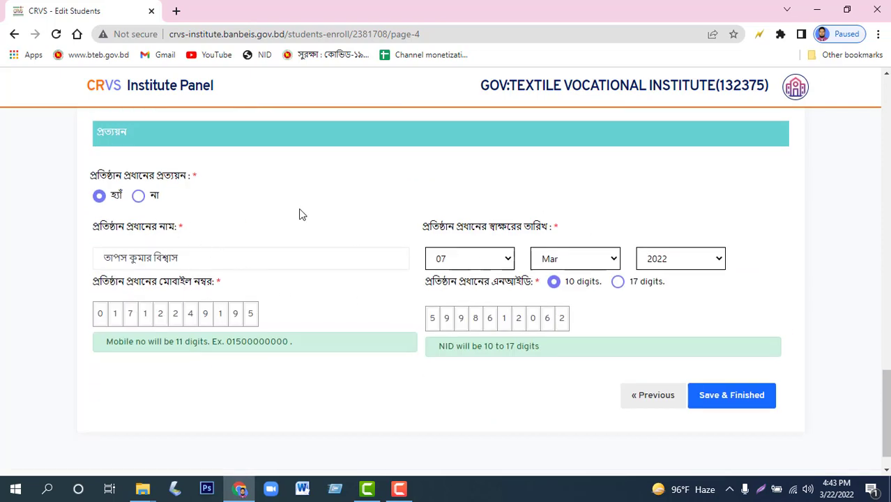
click(726, 397)
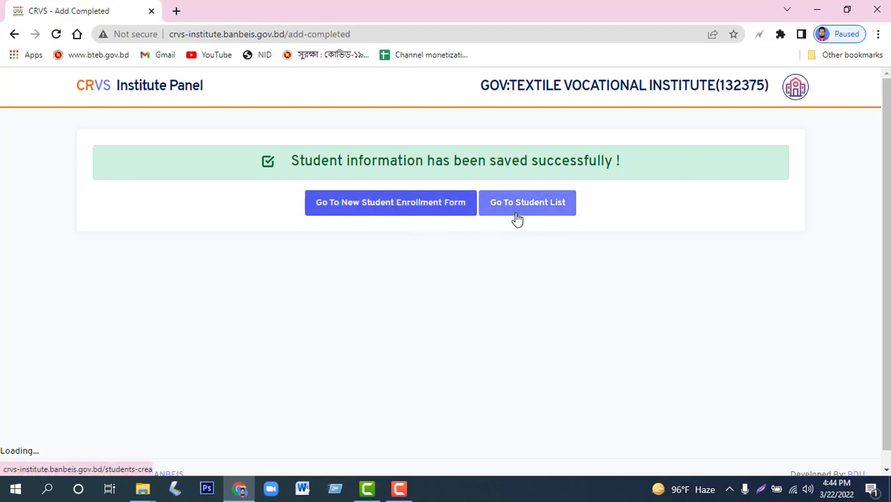
Go to the Student List of enrolled students.
click(540, 216)
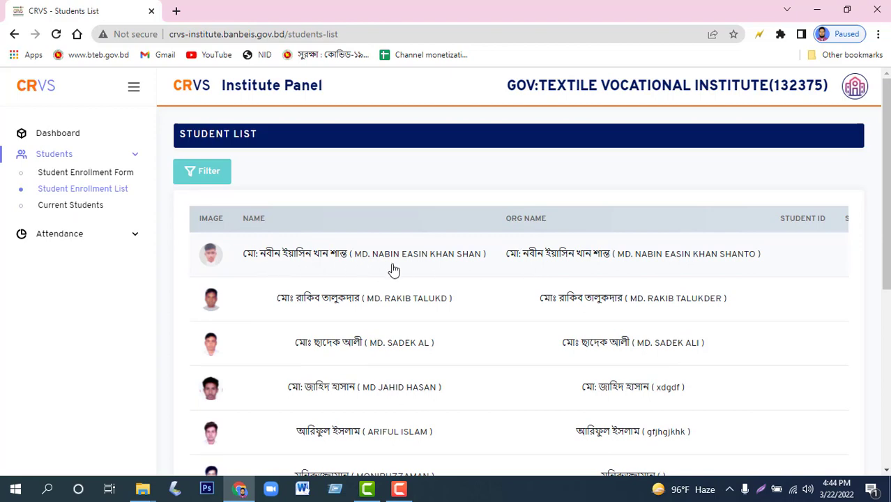
Scroll the Student List to the status columns to verify form progress reads Complete.
scroll(354, 275, down, 4)
scroll(364, 285, up, 3)
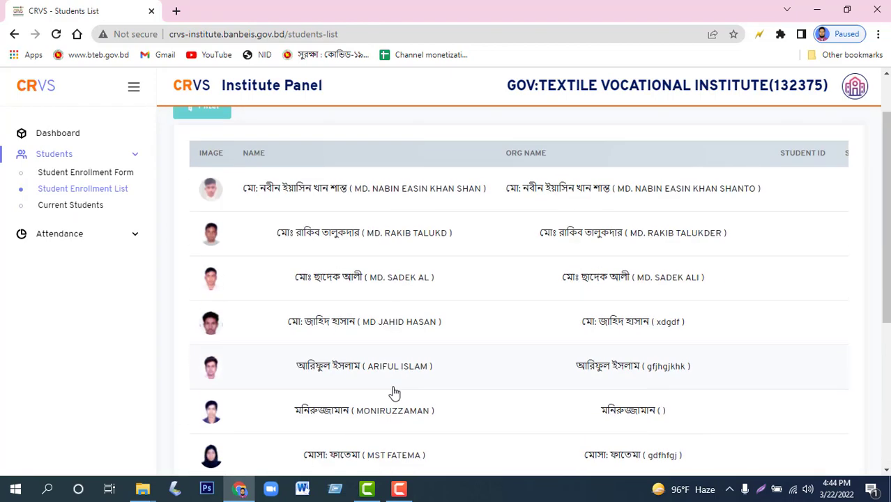
scroll(376, 404, down, 3)
scroll(362, 411, up, 4)
scroll(347, 458, down, 4)
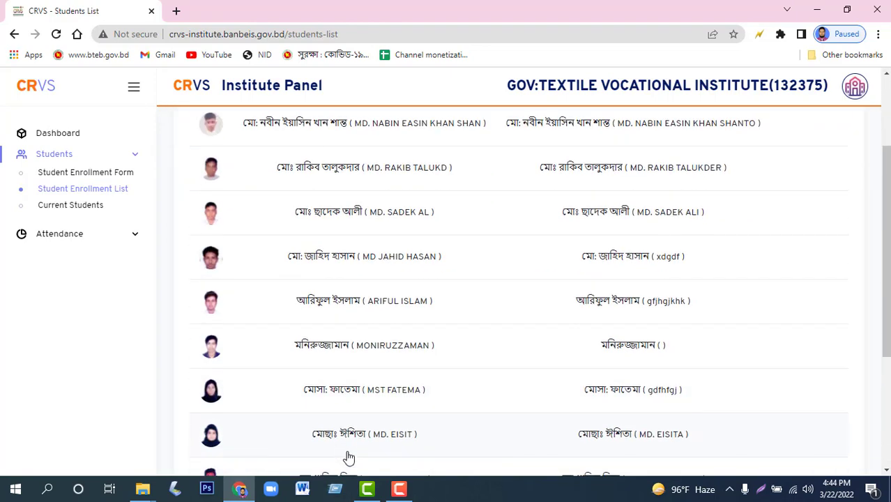
drag(342, 468, 742, 472)
scroll(664, 276, up, 5)
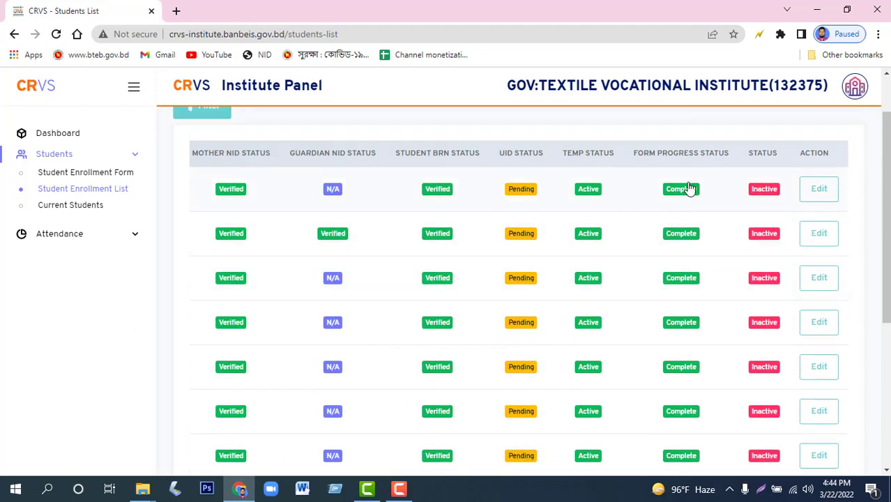